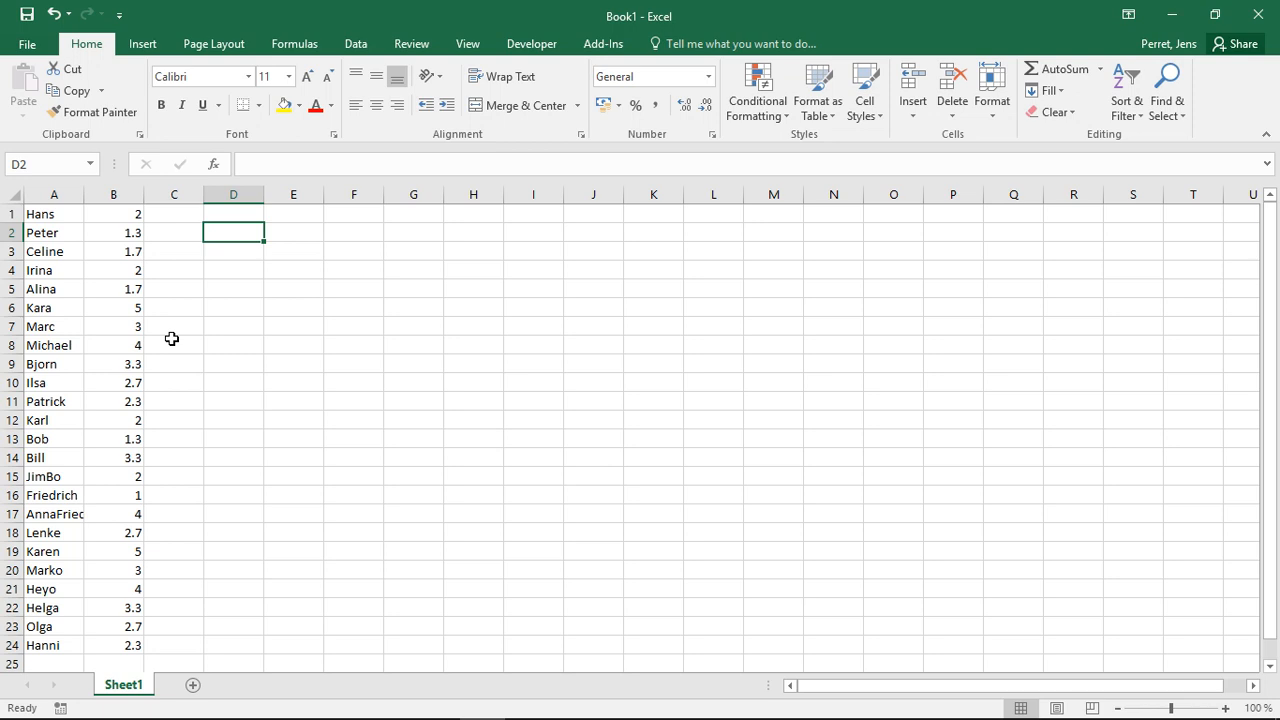
- Enter an AVERAGE formula in cell D2 that covers the values in B1:B24
text(=)
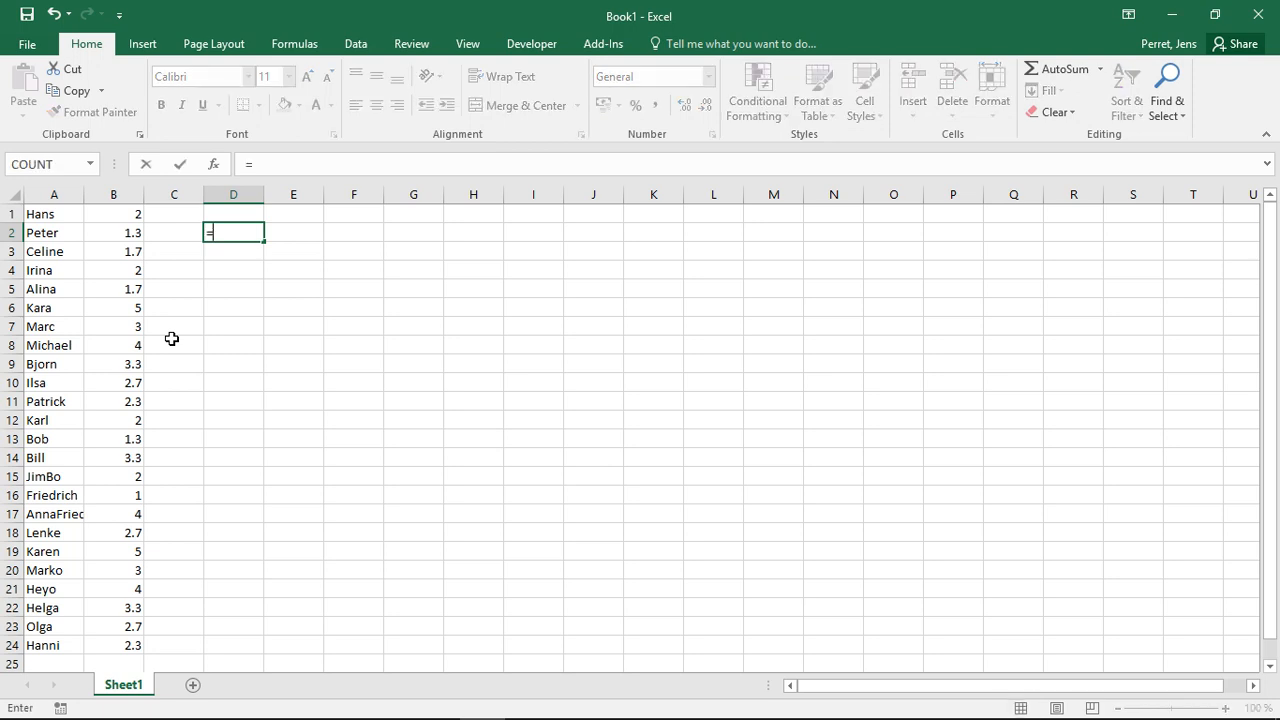
text(AVERAGE)
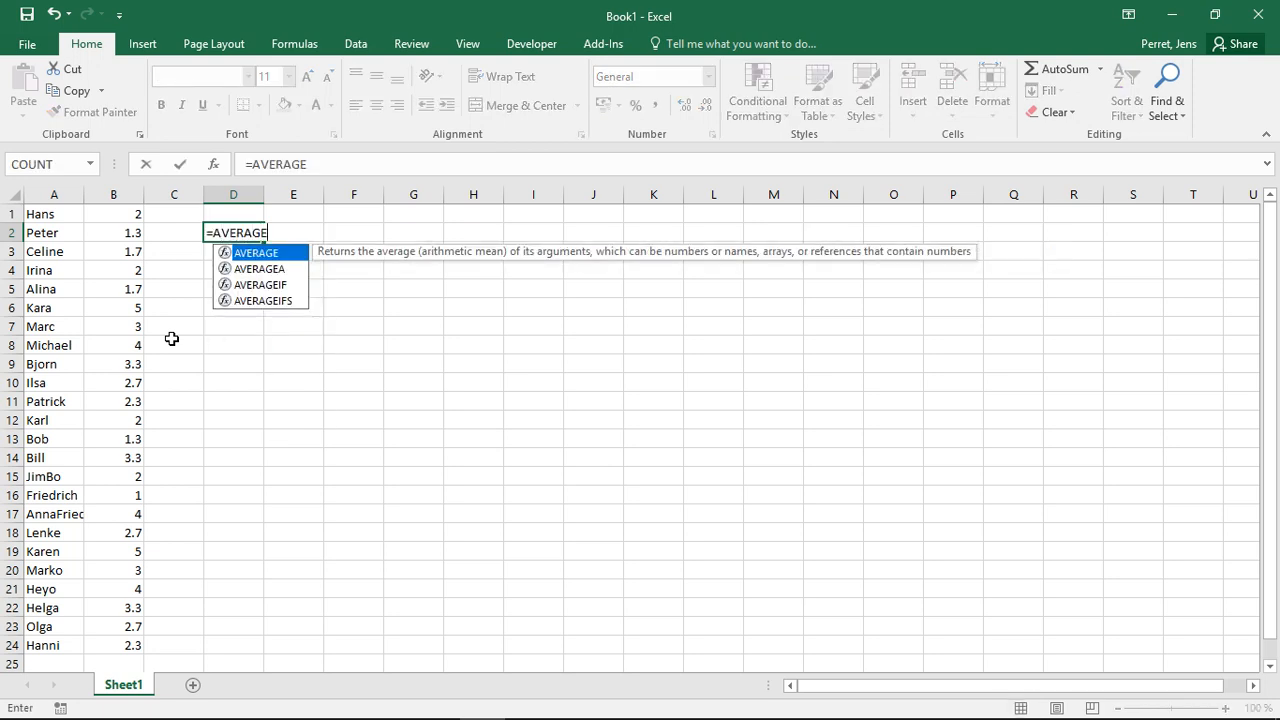
text(()
key(BackSpace)
text(()
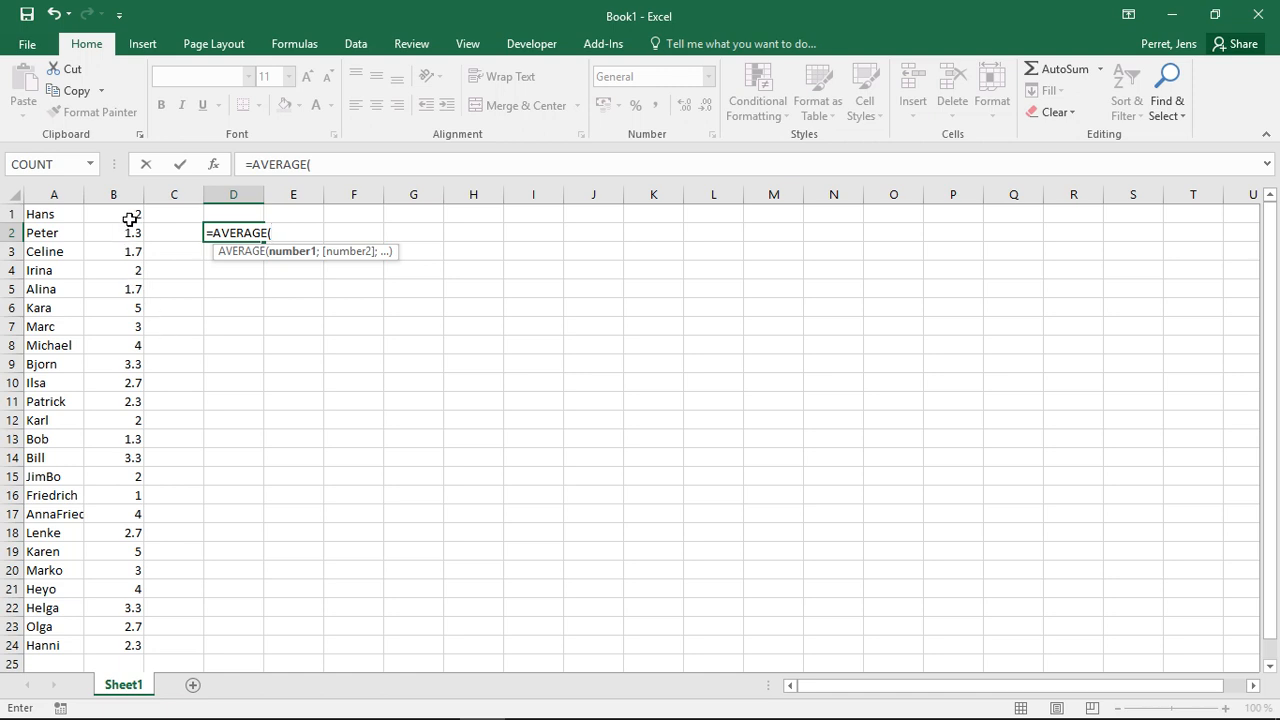
drag(130, 214, 133, 641)
key(Return)
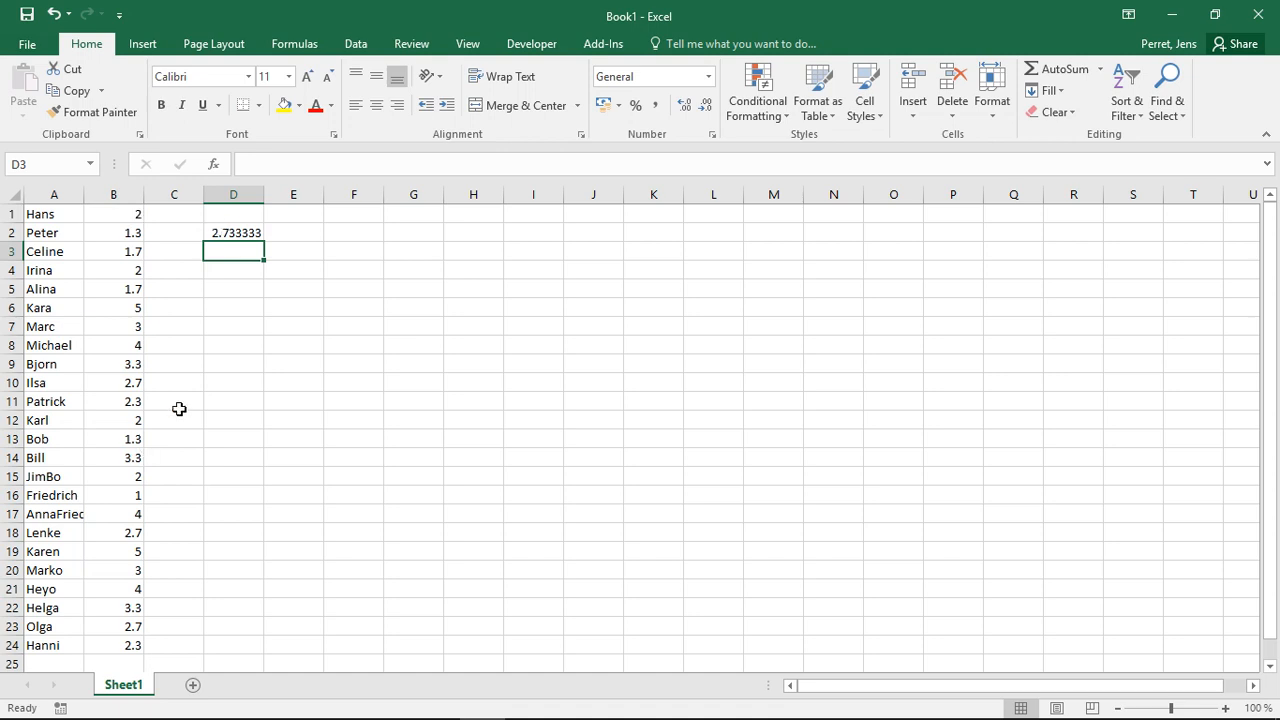
- Extend the range of the AVERAGE formula in D2 to A1:B24 so it includes the name column
click(207, 232)
click(348, 164)
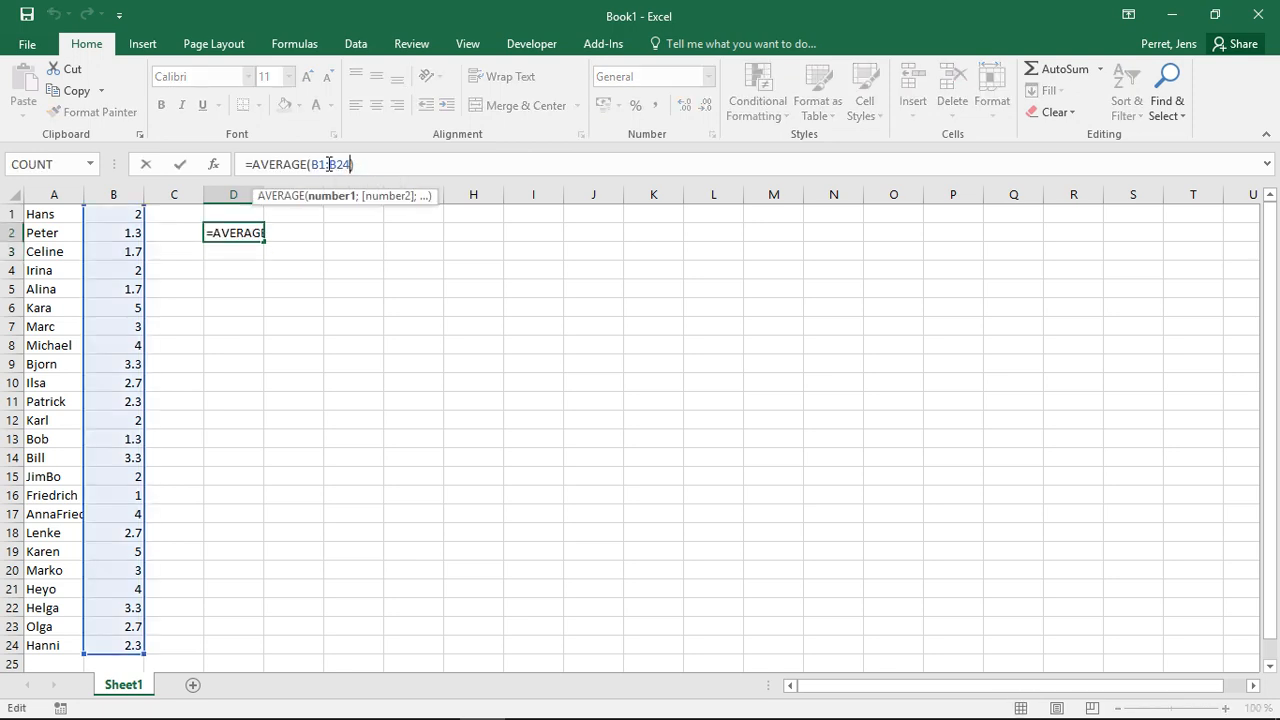
key(shift+Right)
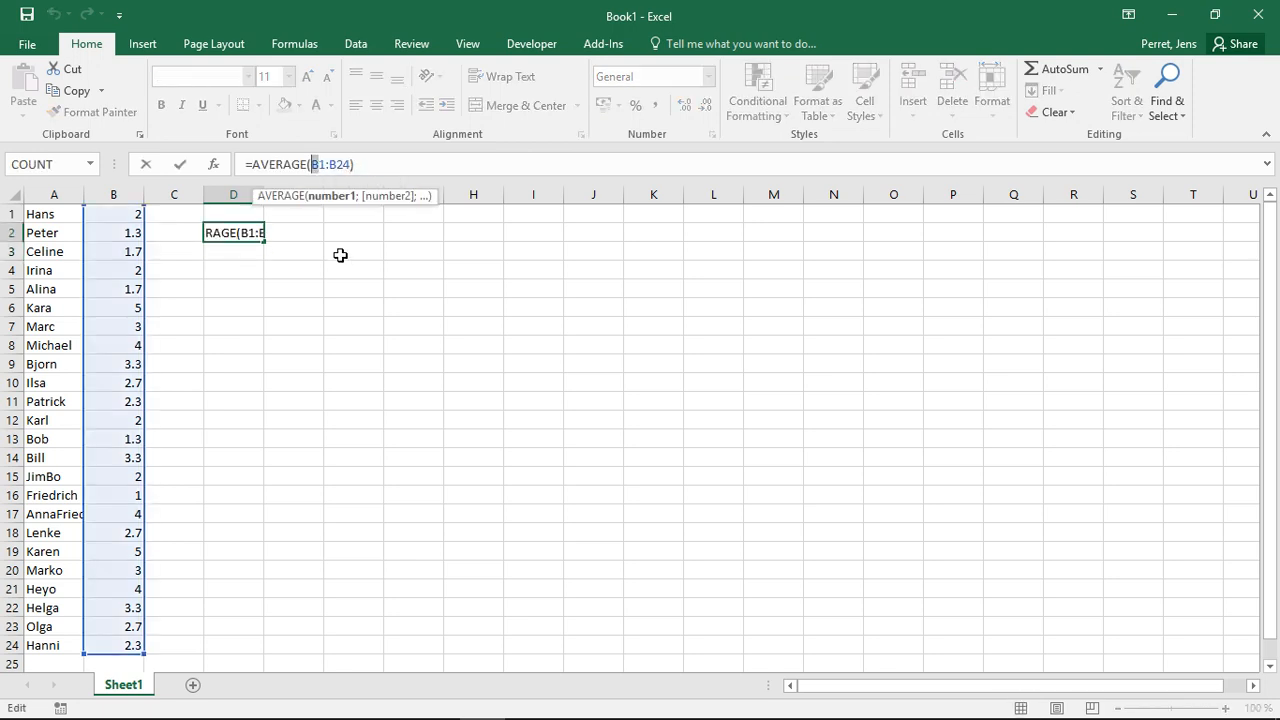
text(A)
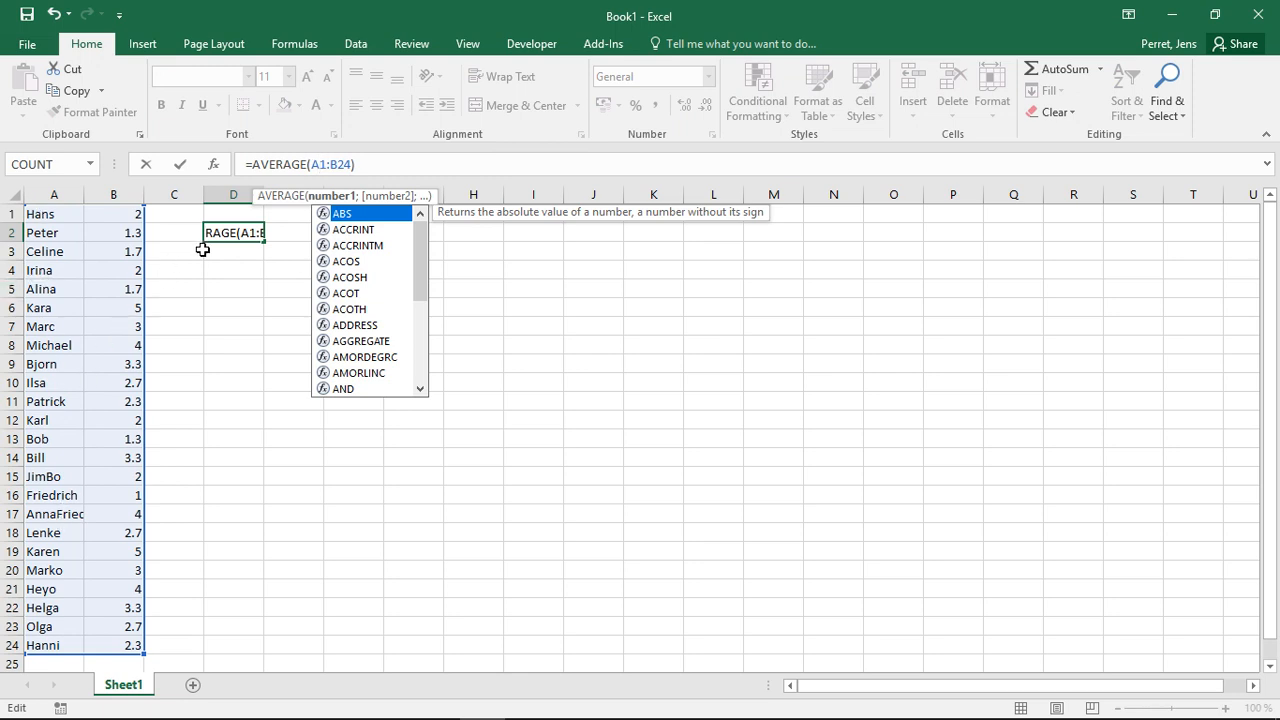
key(Return)
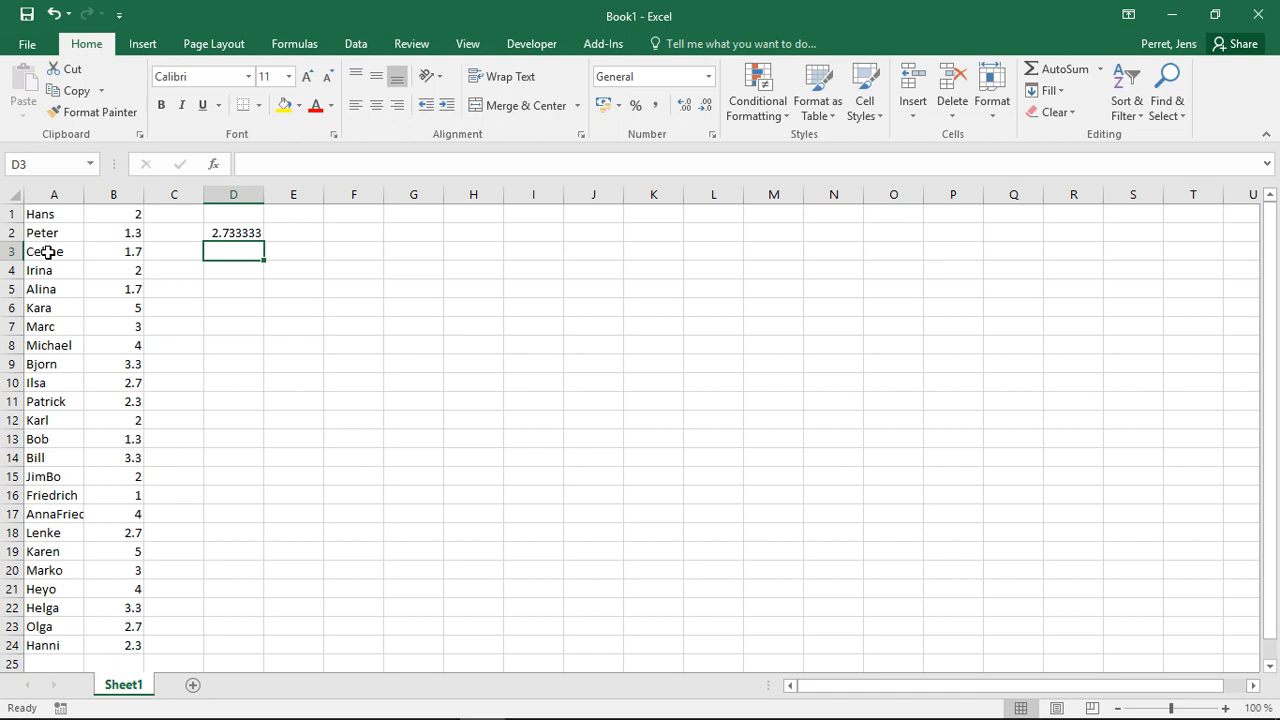
- Change the function in D2 to AVERAGEA, keeping the range A1:B24
click(229, 233)
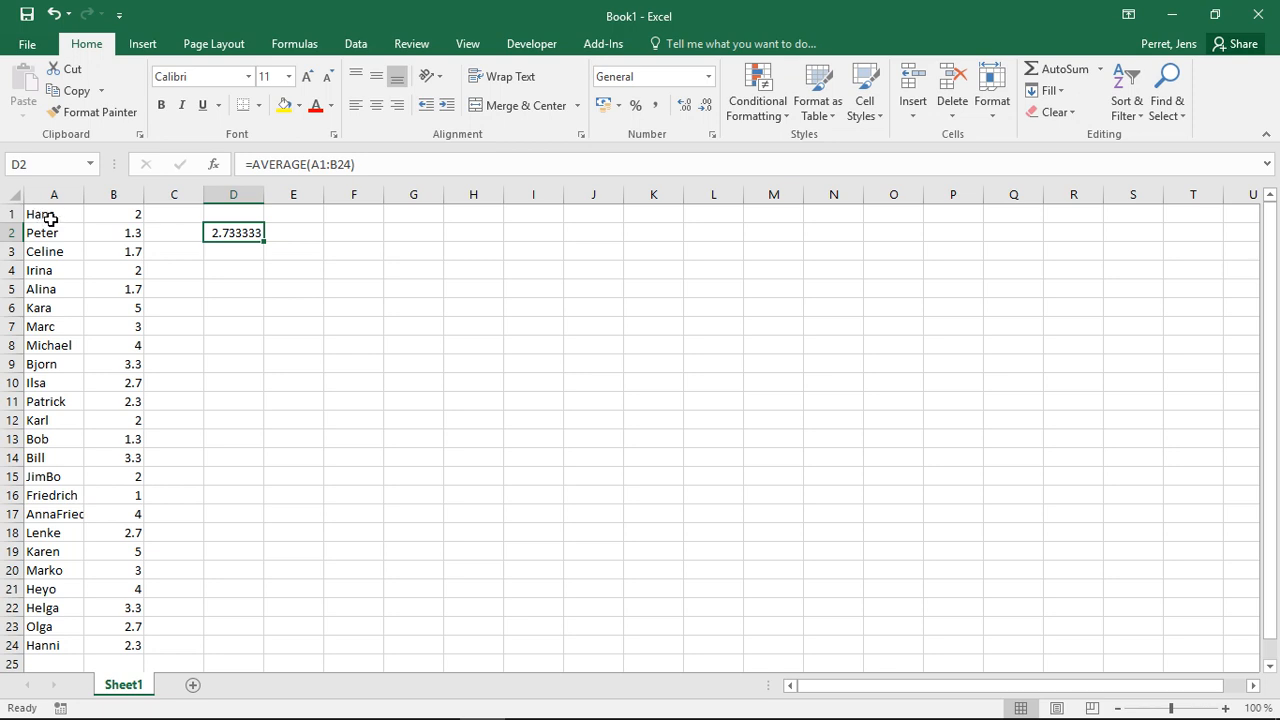
click(307, 164)
text(A)
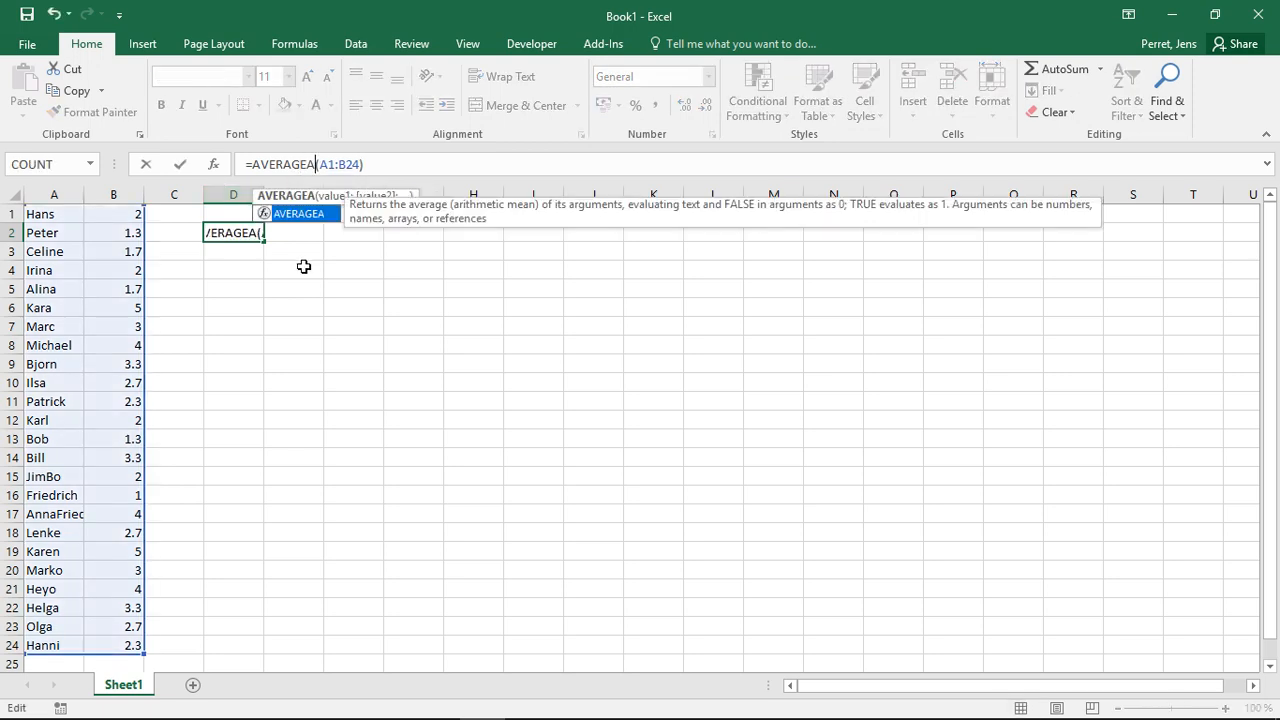
key(Return)
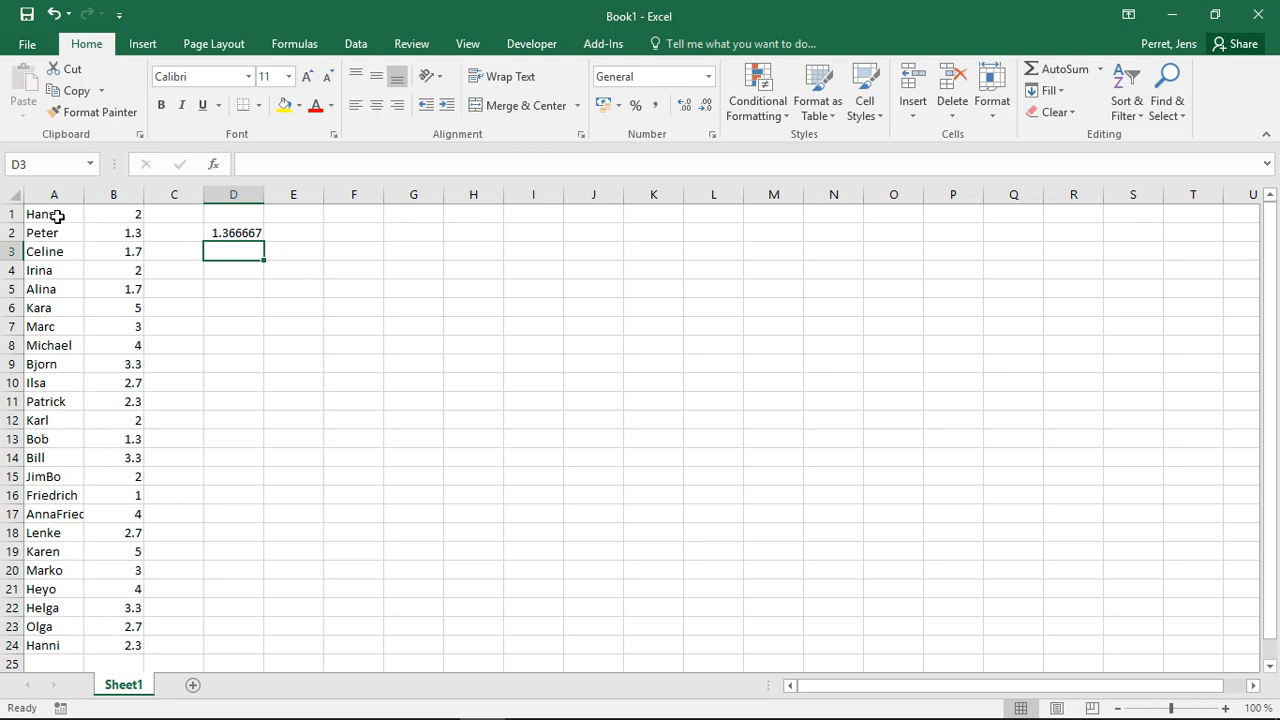
- Restore the D2 formula to AVERAGE over the range B1:B24
click(229, 235)
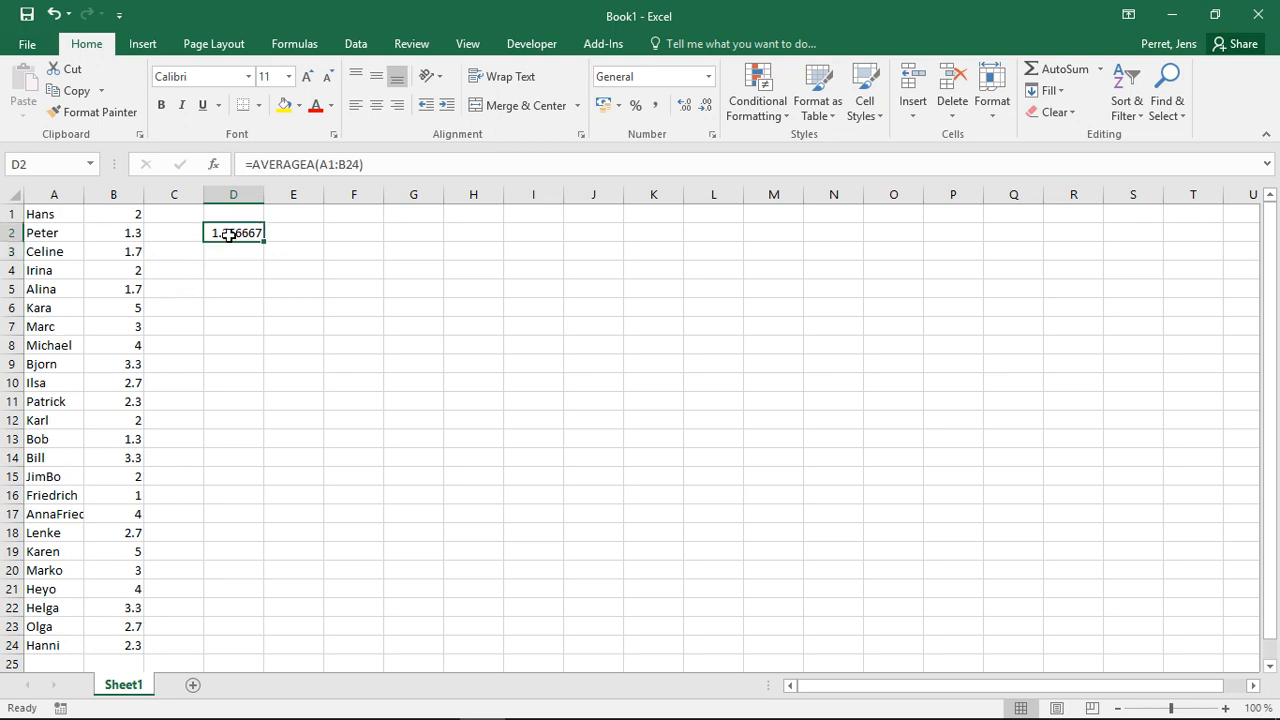
click(316, 164)
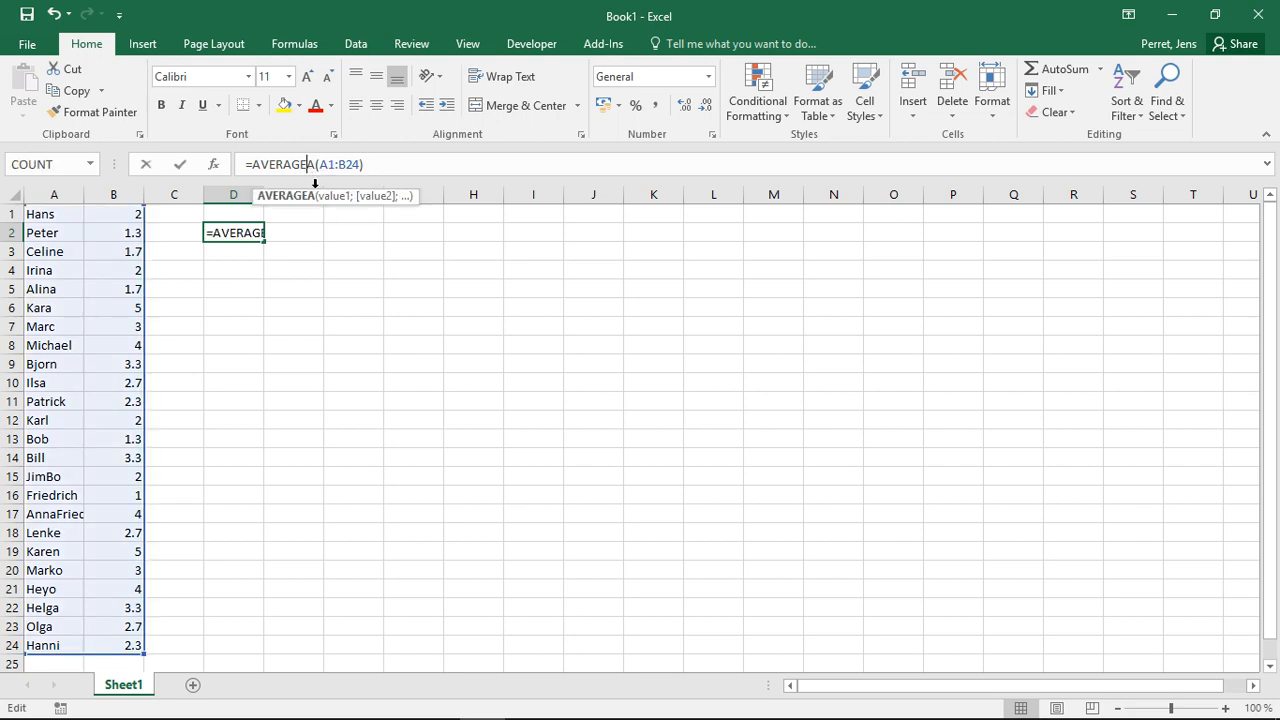
key(BackSpace)
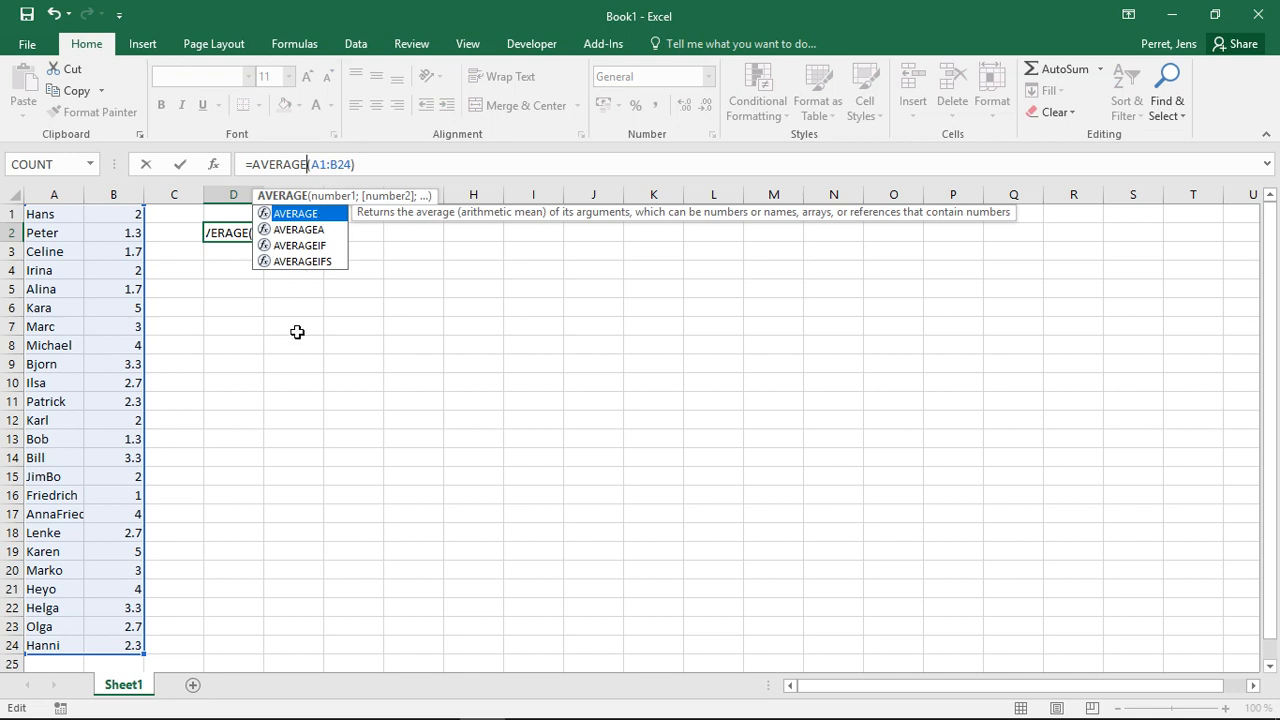
click(316, 164)
key(BackSpace)
text(B)
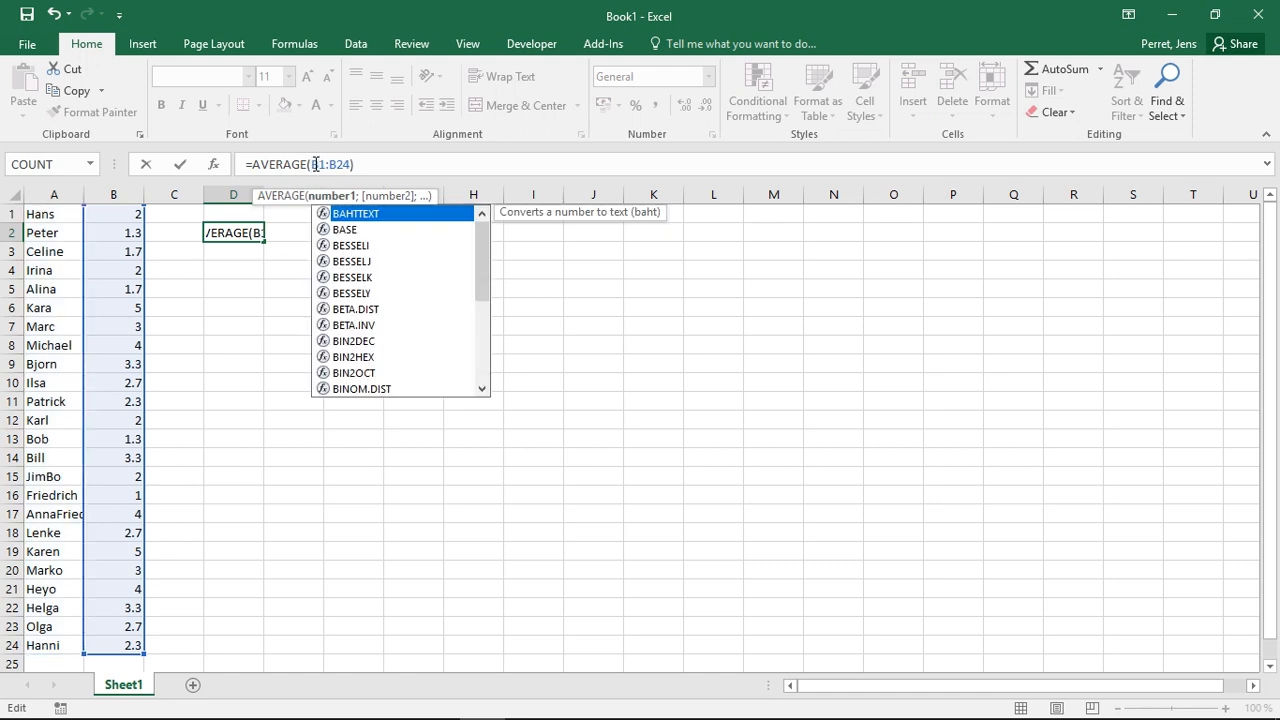
- Turn the D2 formula into AVERAGEIF over B1:B24 with the criterion "<5"
key(Escape)
key(Left)
key(Left)
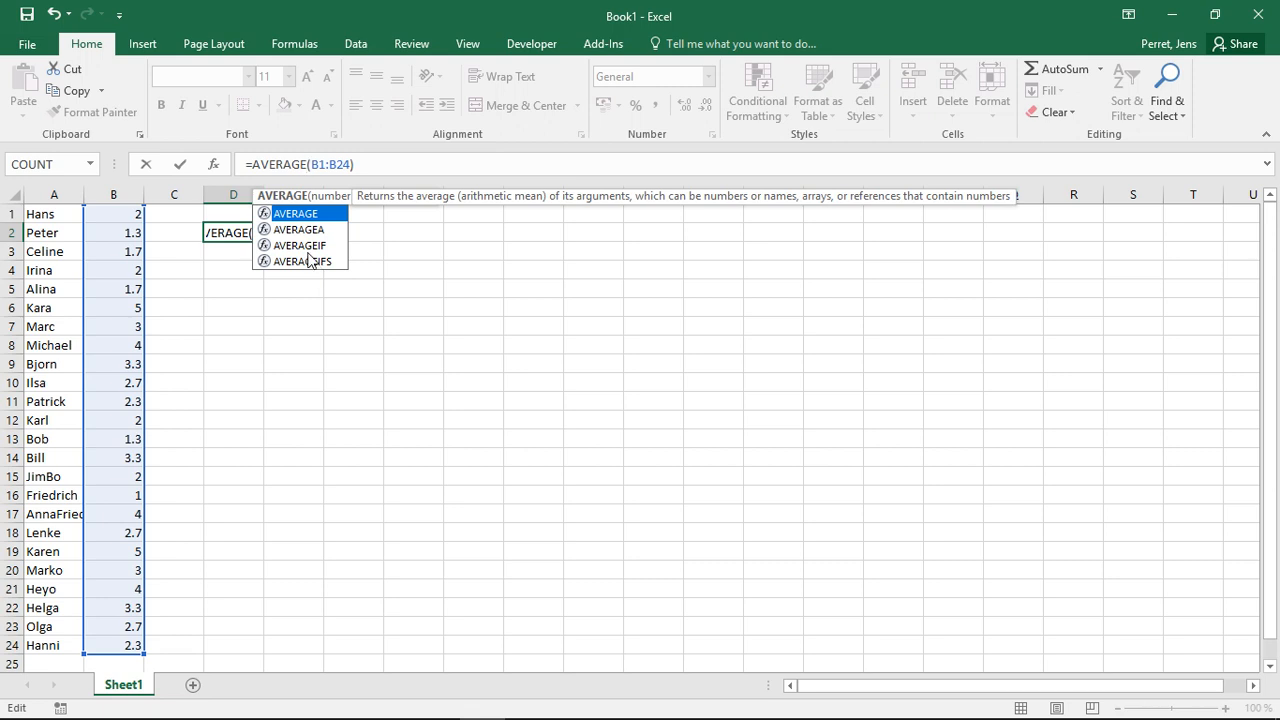
text(IF)
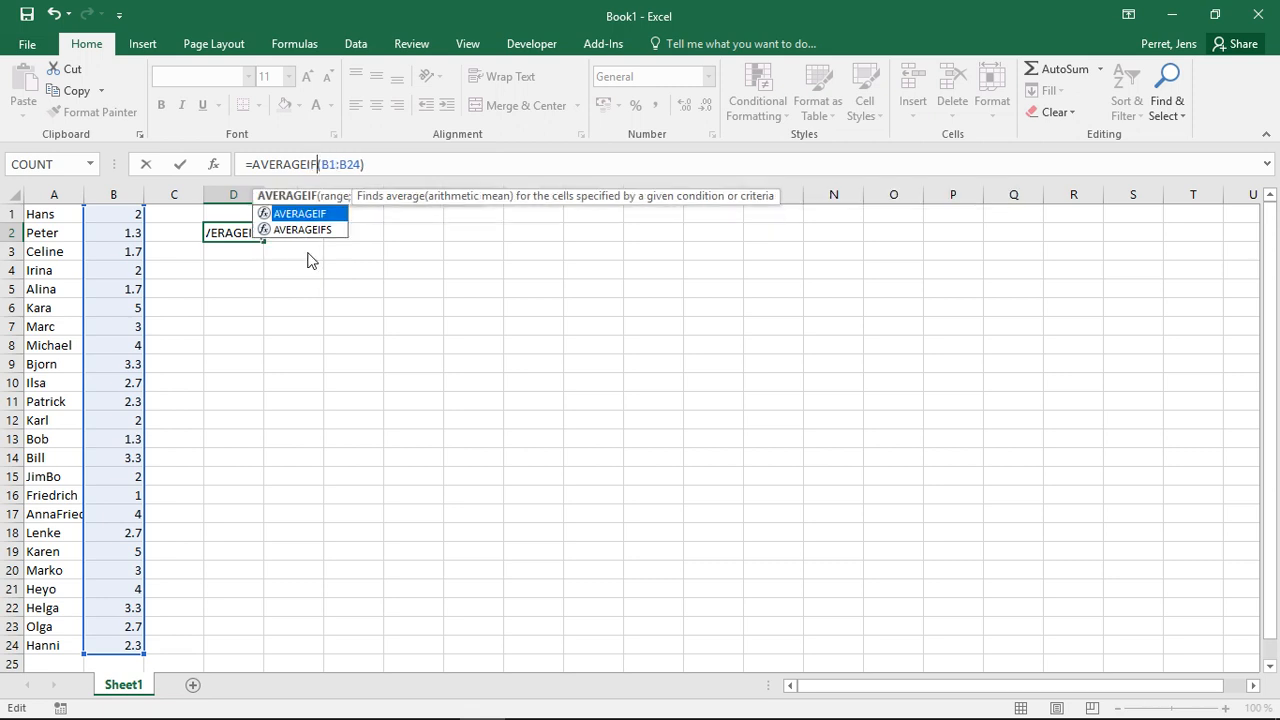
click(361, 166)
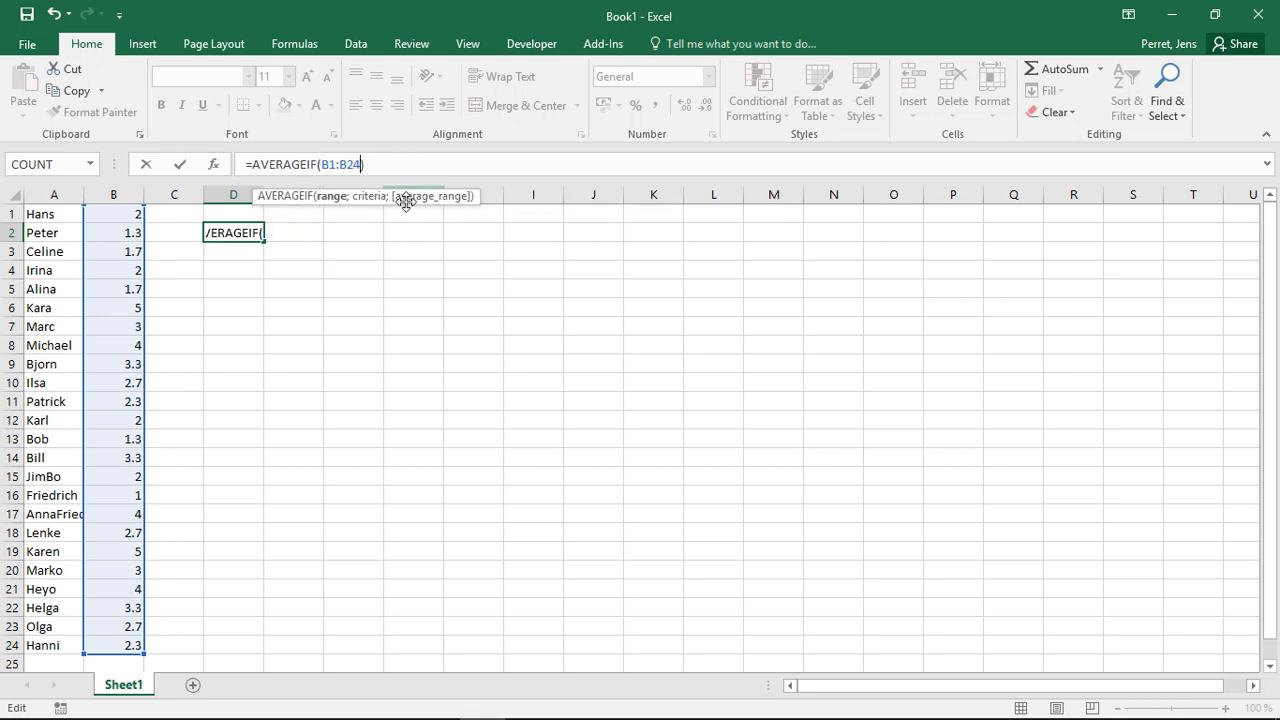
text(;)
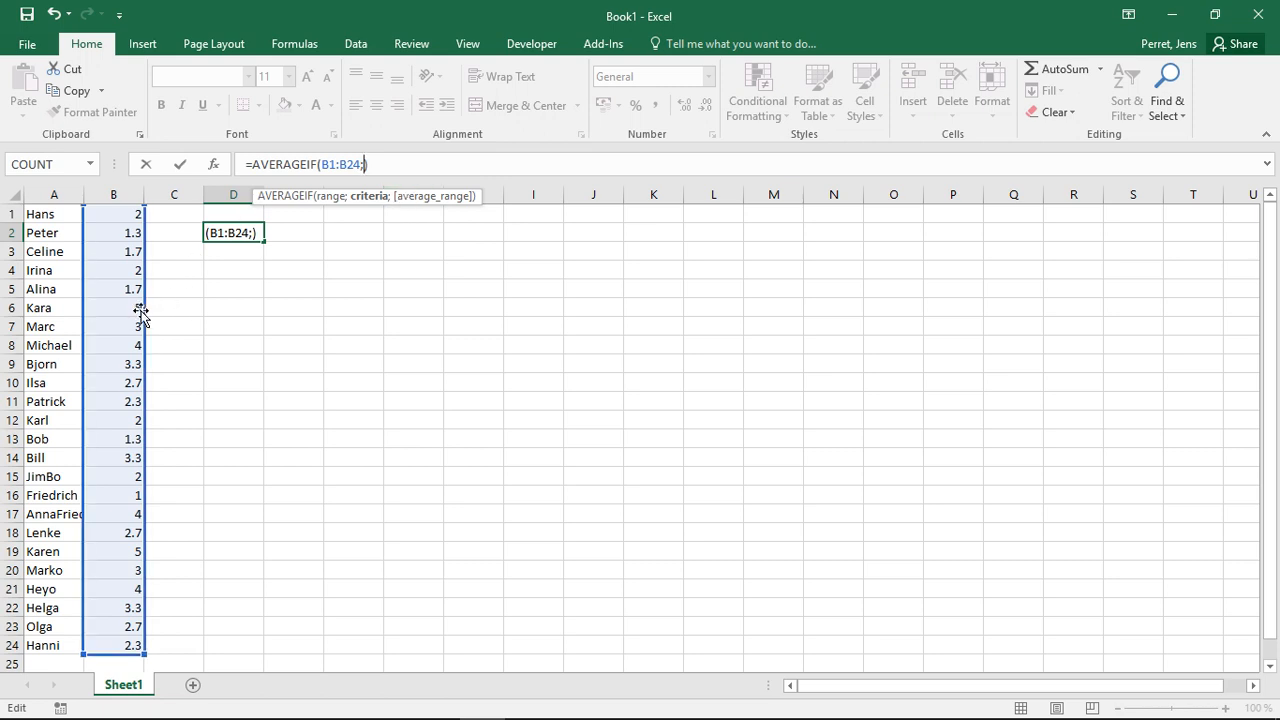
text("<5")
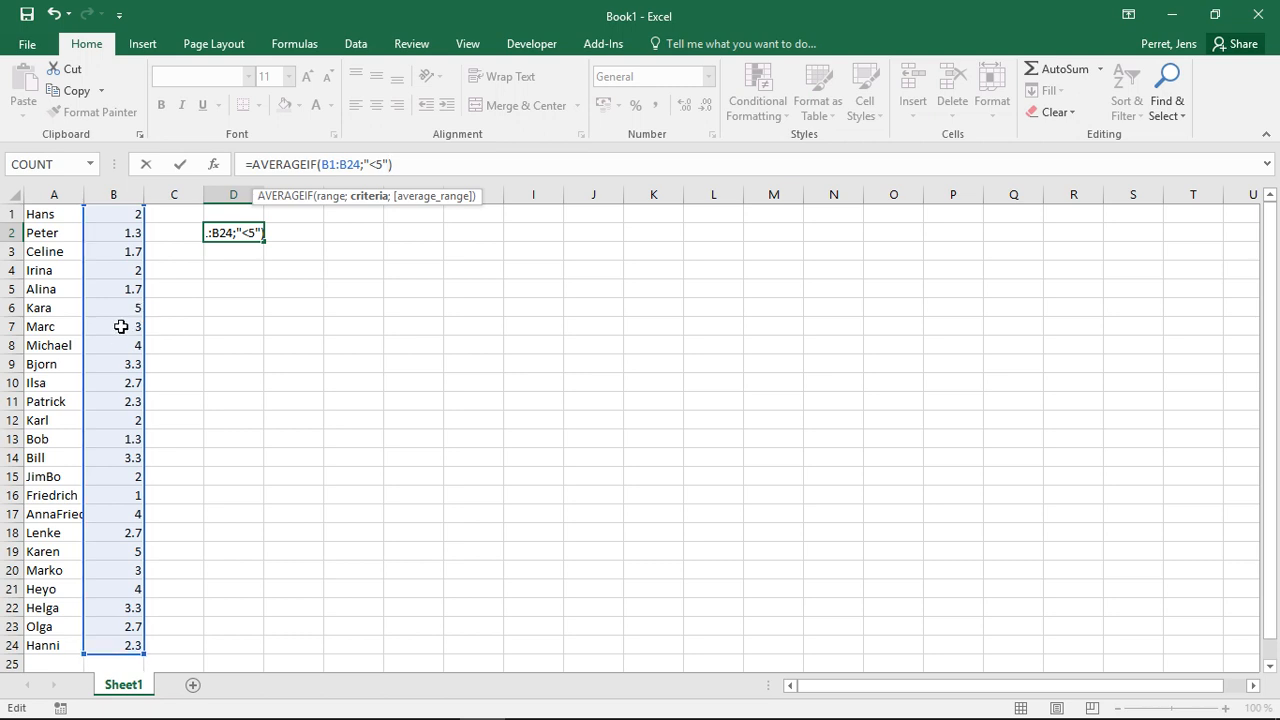
key(Return)
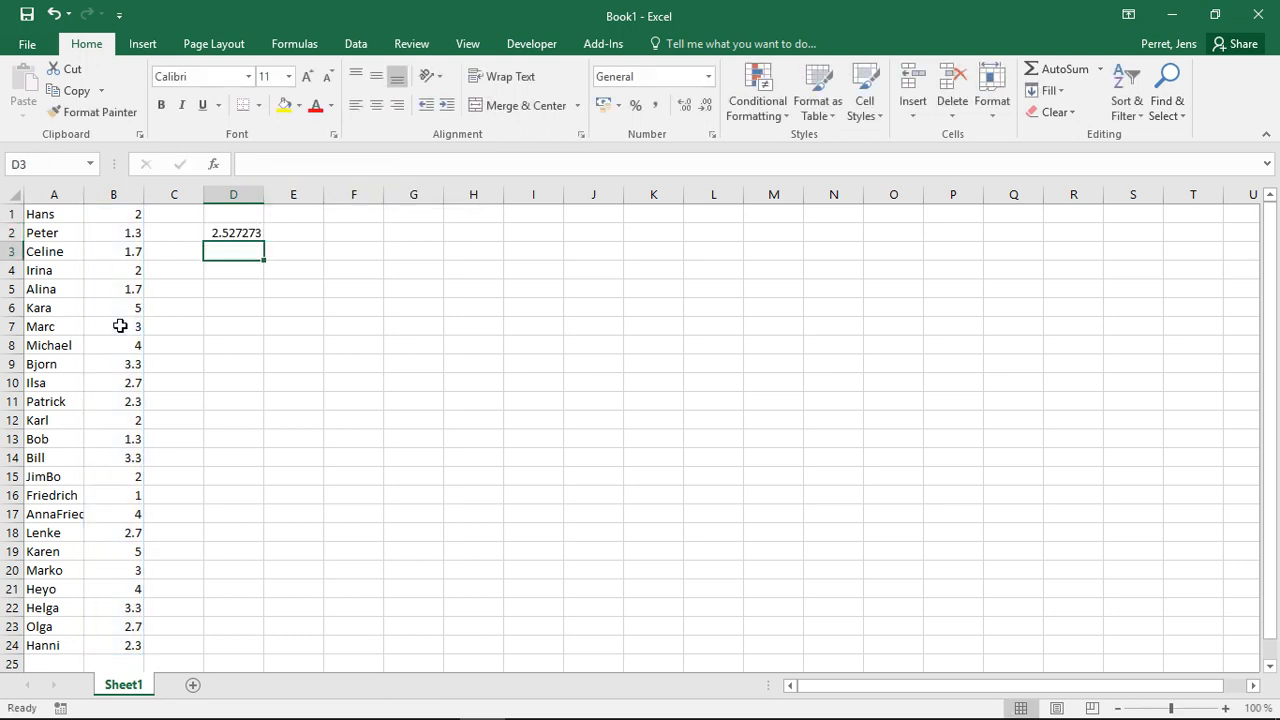
- Enter an AVERAGE formula over B1:B24 in cell D3 for comparison with the conditional average
text(=AVERAG)
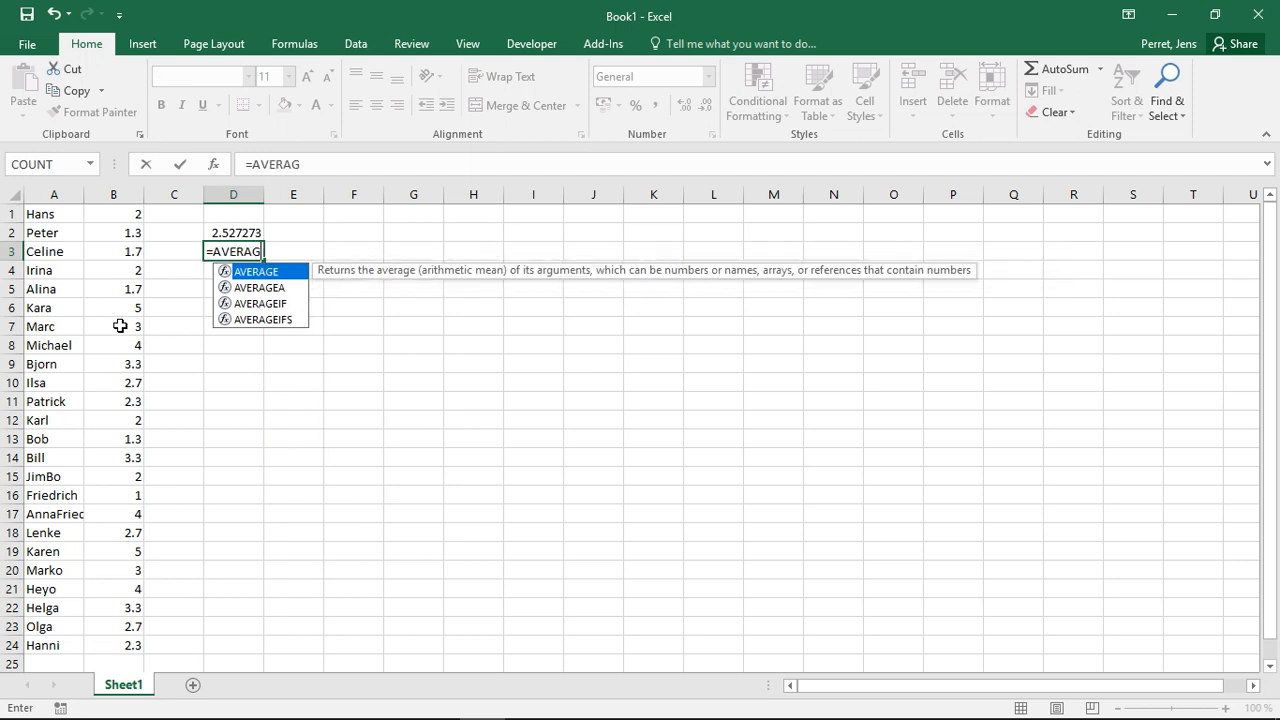
key(Escape)
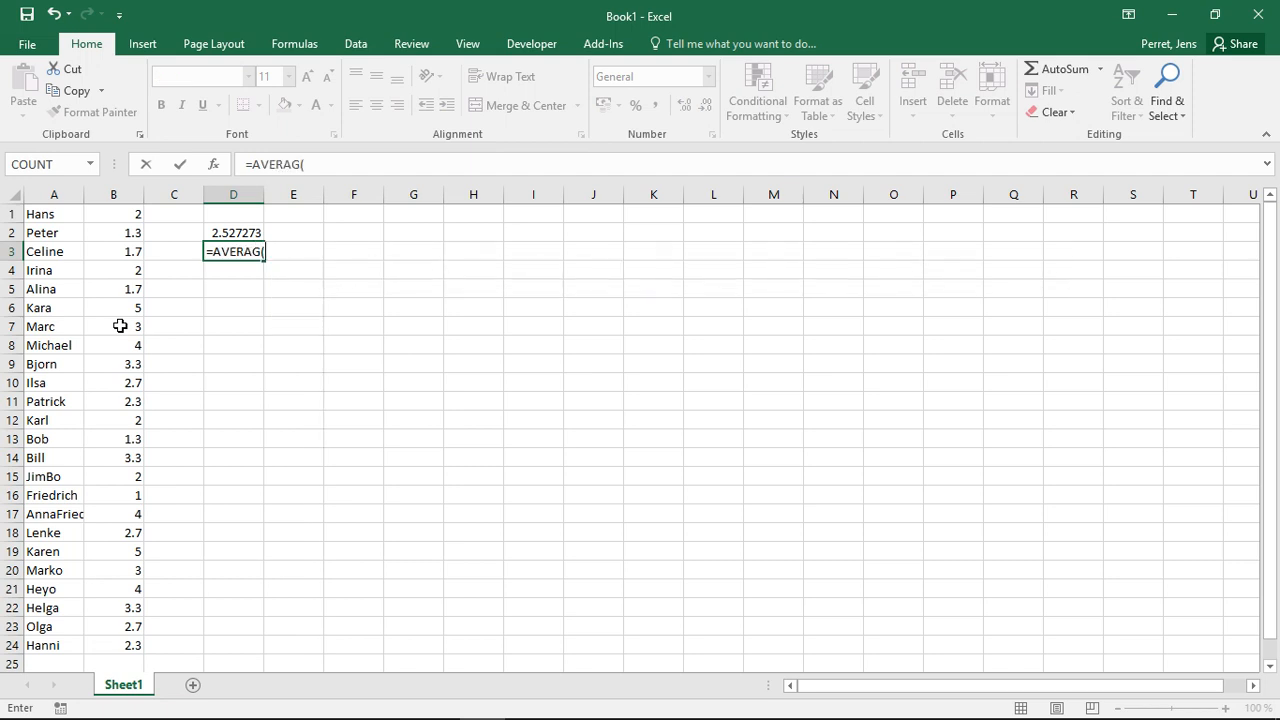
text(e()
key(Left)
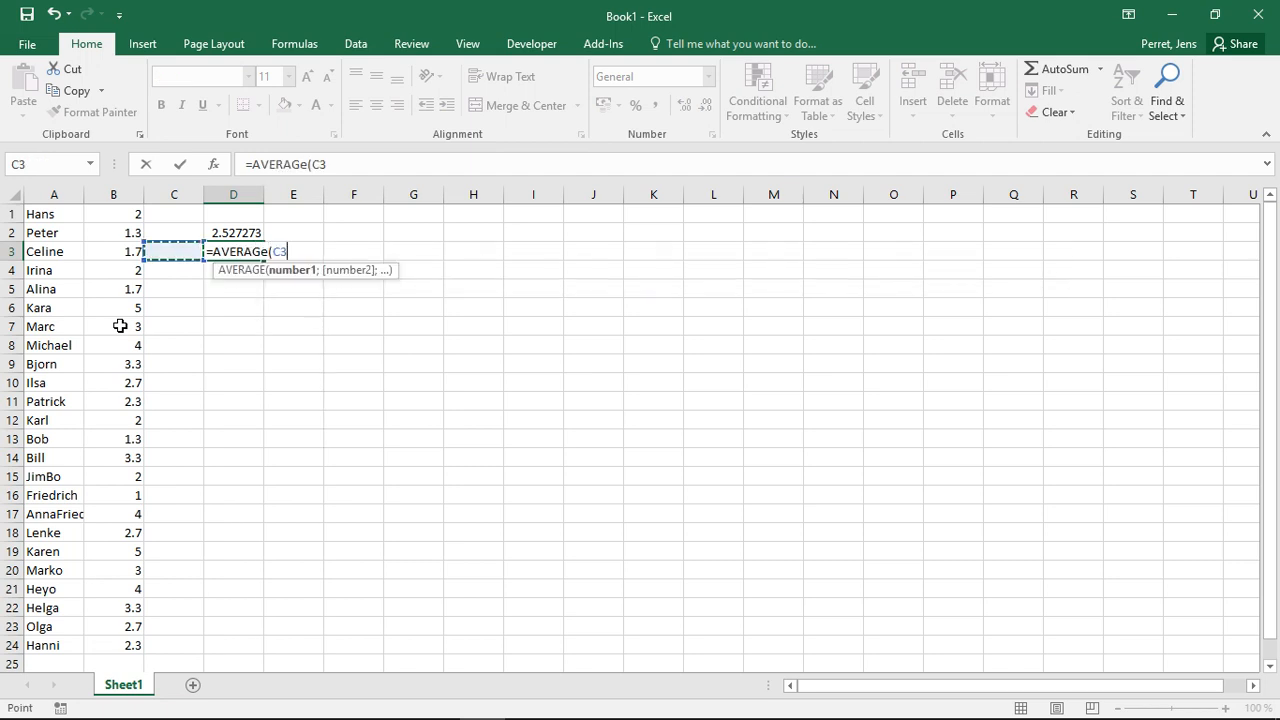
key(Left)
key(Up)
key(shift+Up)
key(ctrl+shift+Down)
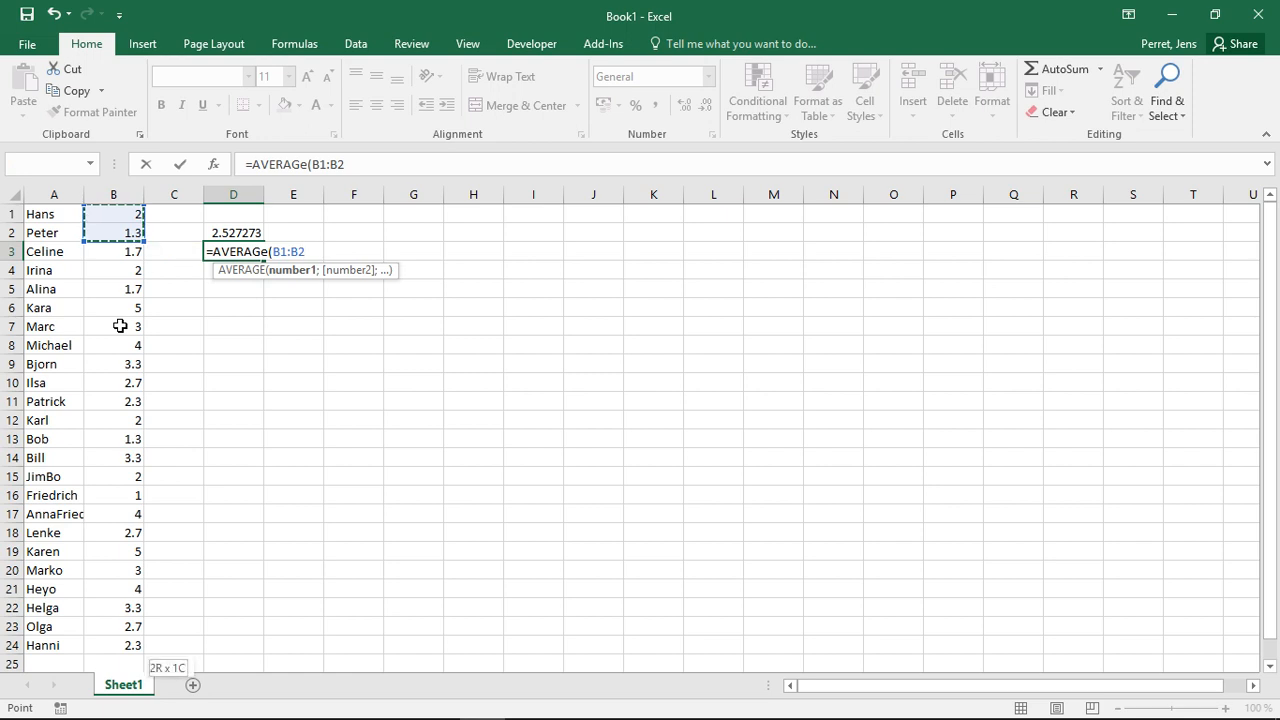
key(Return)
key(Up)
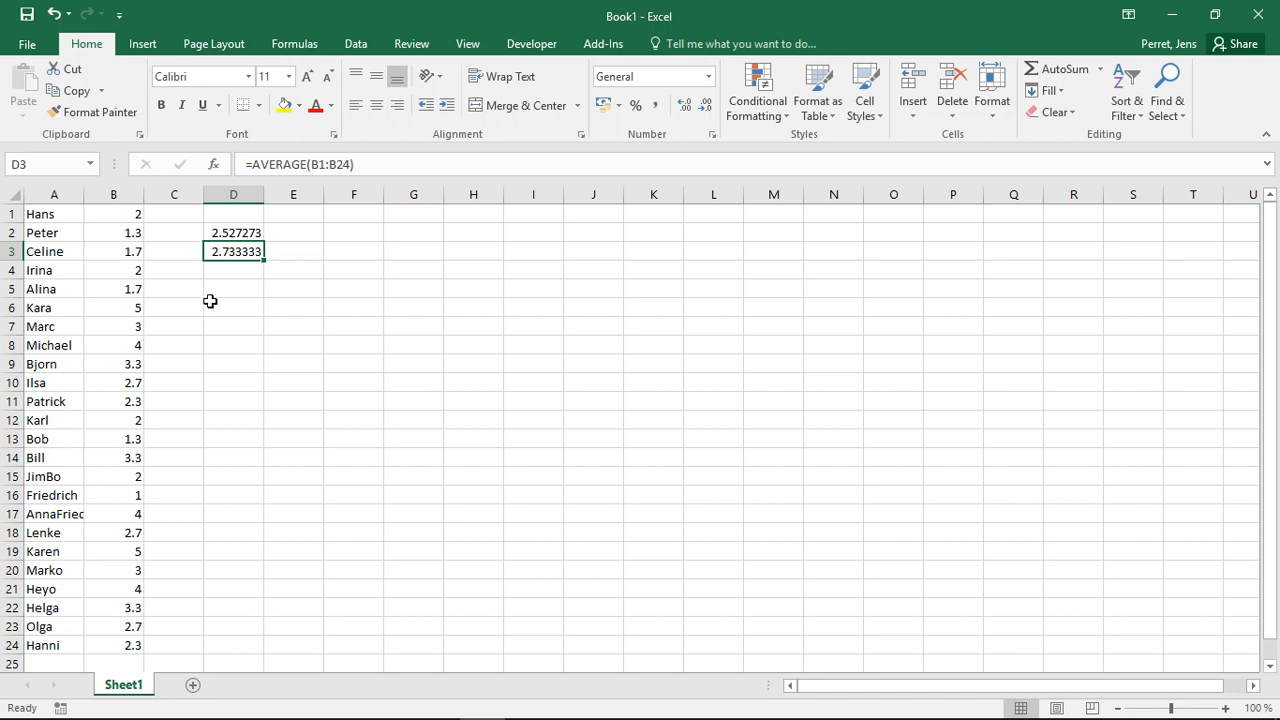
- Examine the range and criteria arguments of the AVERAGEIF formula in D2
click(219, 235)
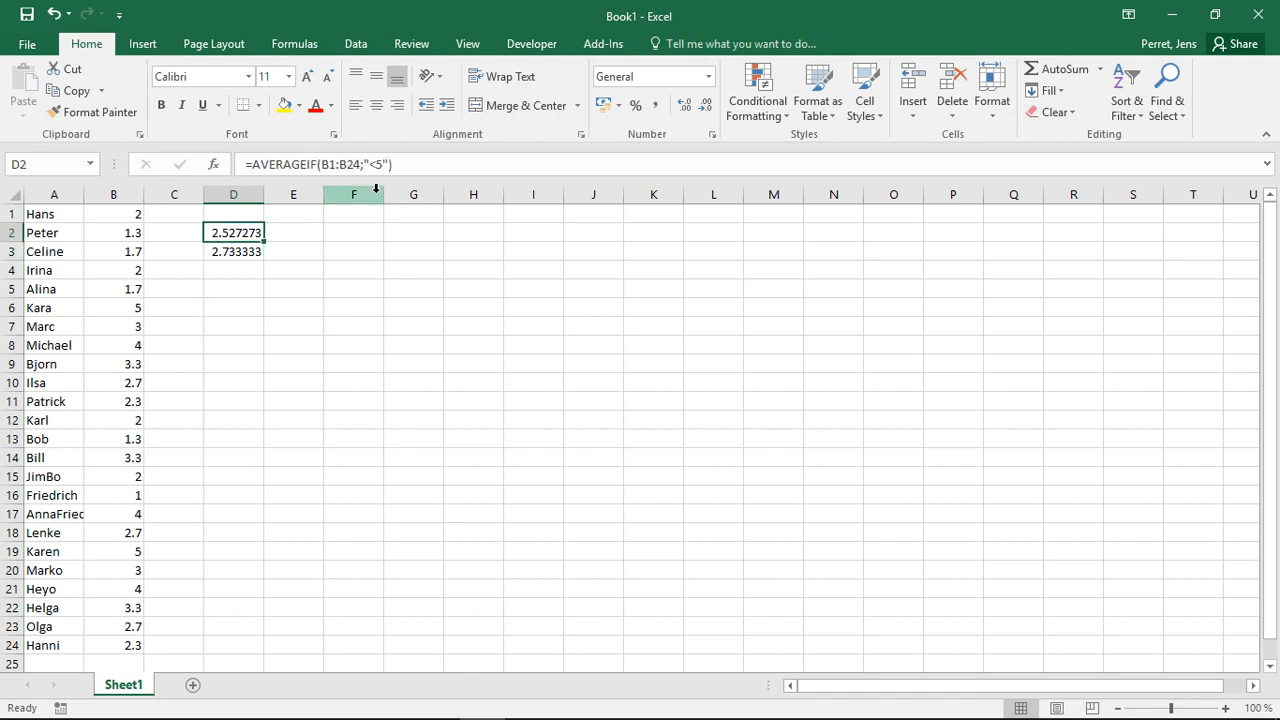
click(321, 164)
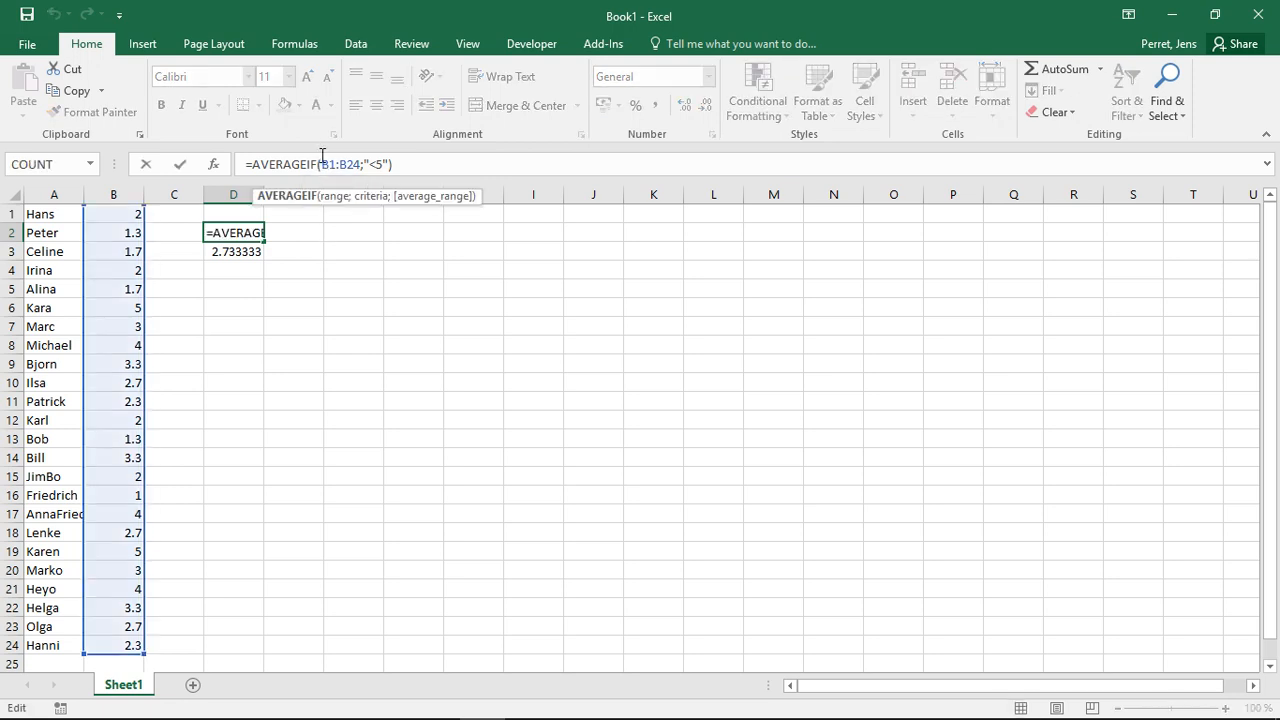
click(366, 164)
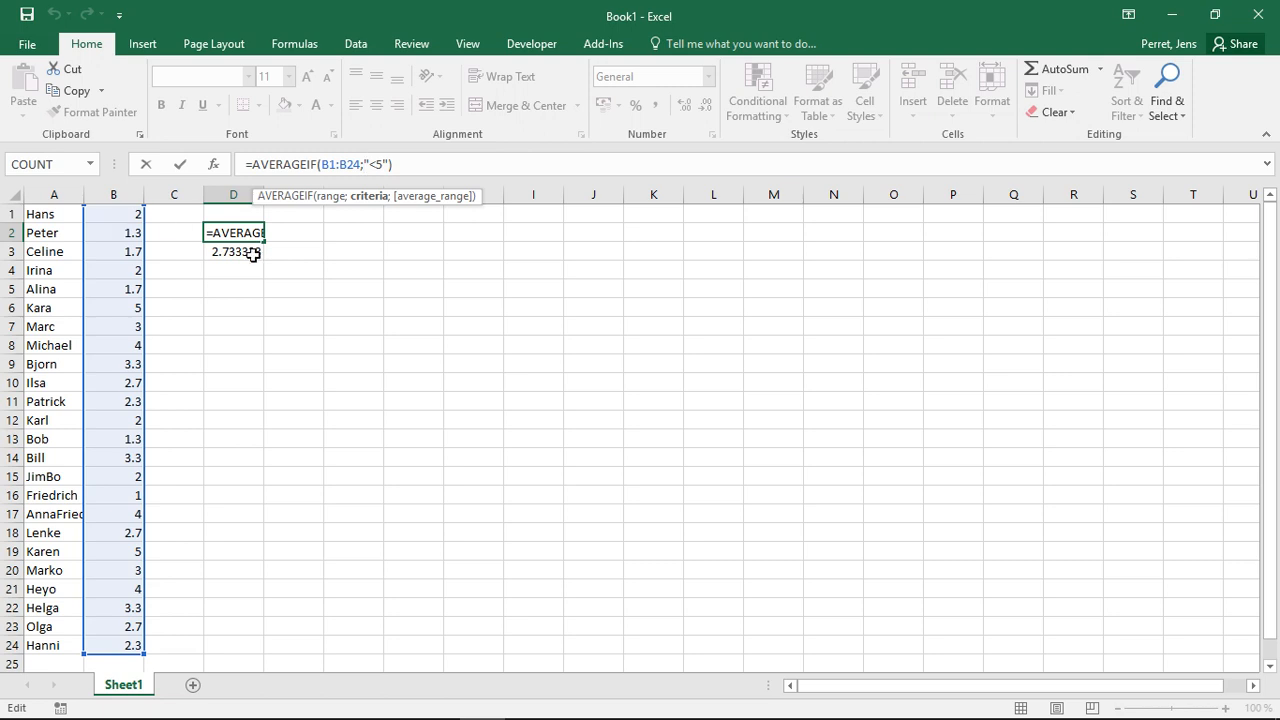
key(Return)
key(Up)
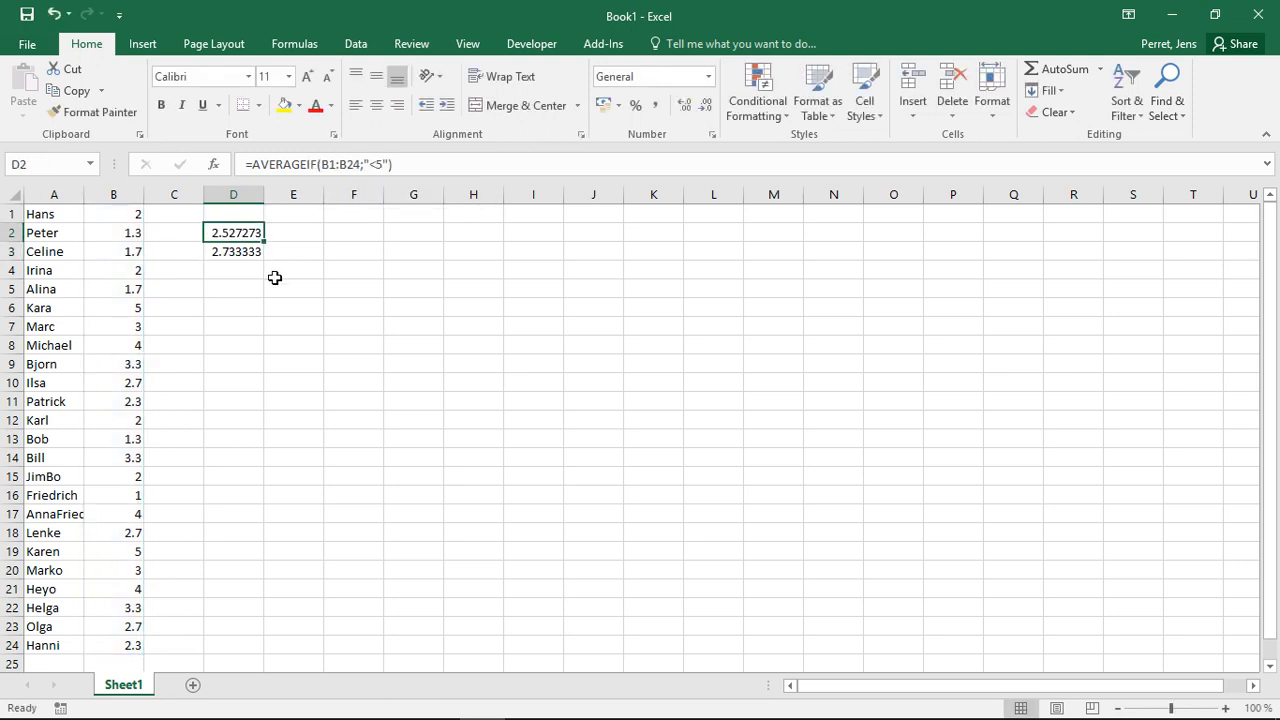
key(Down)
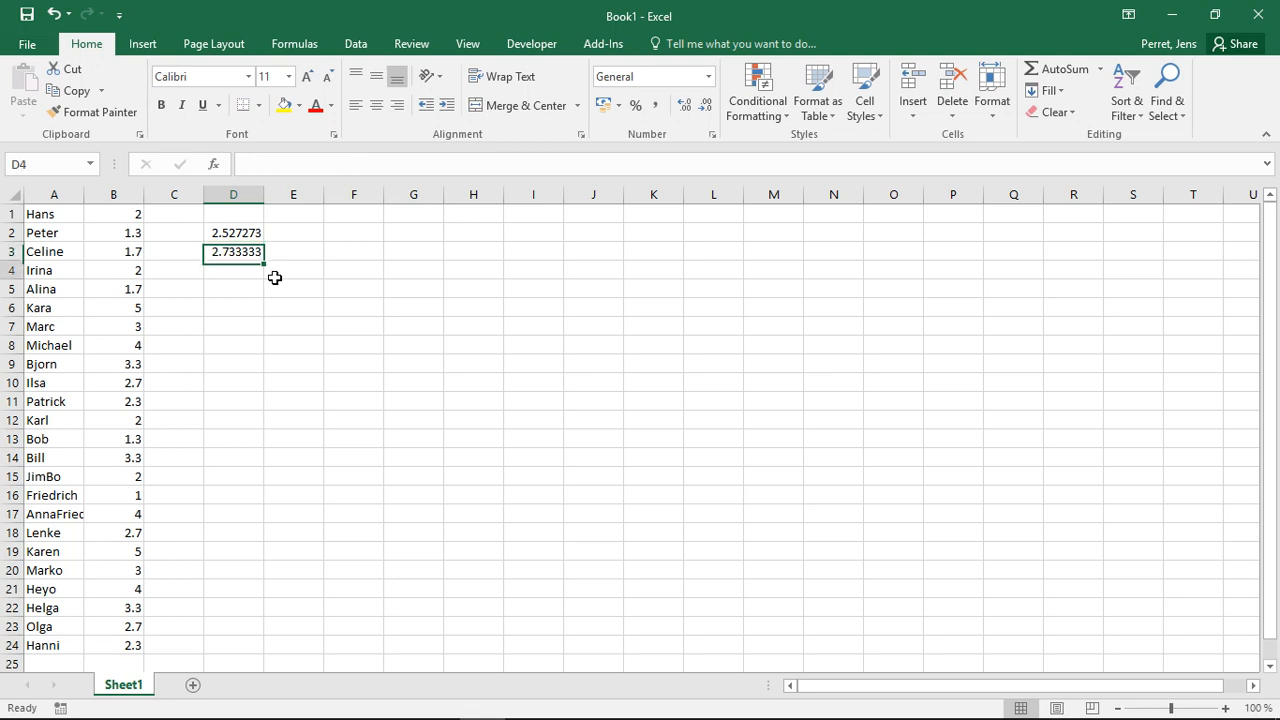
key(Up)
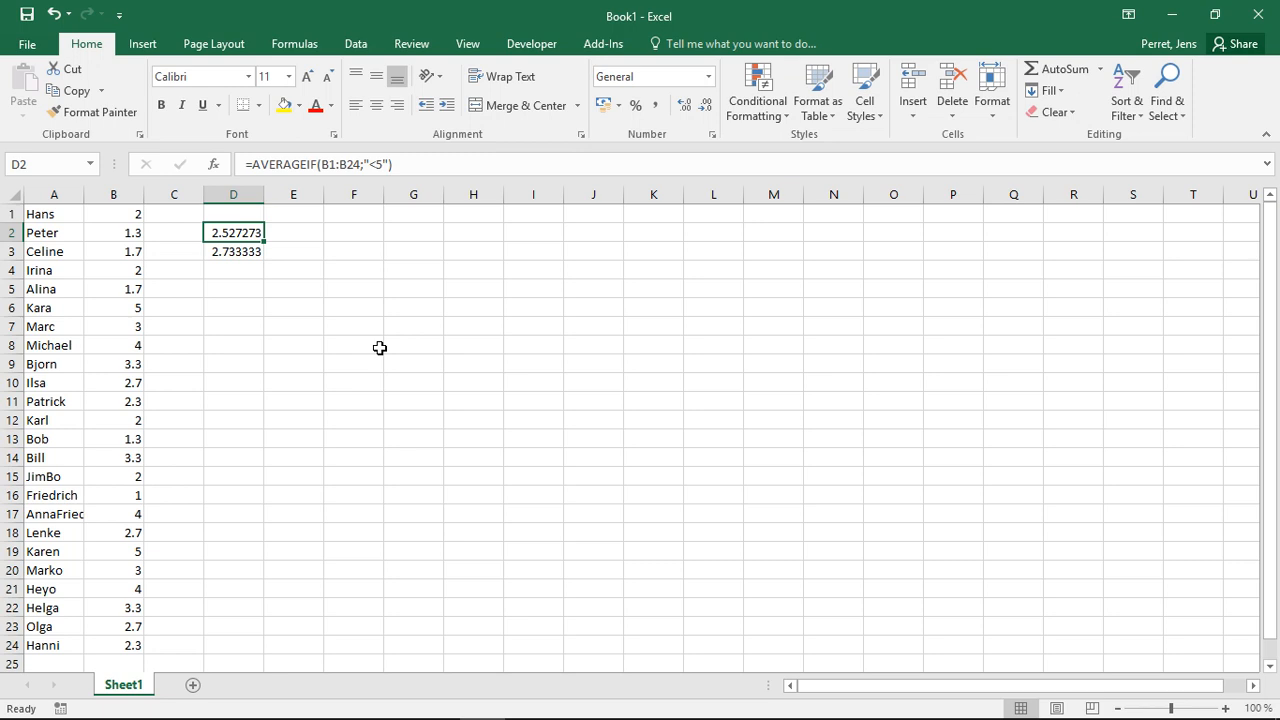
- Enter the value 5 in cell G2 and leave H2 empty
key(Left)
key(Right)
key(Right)
key(Right)
key(Right)
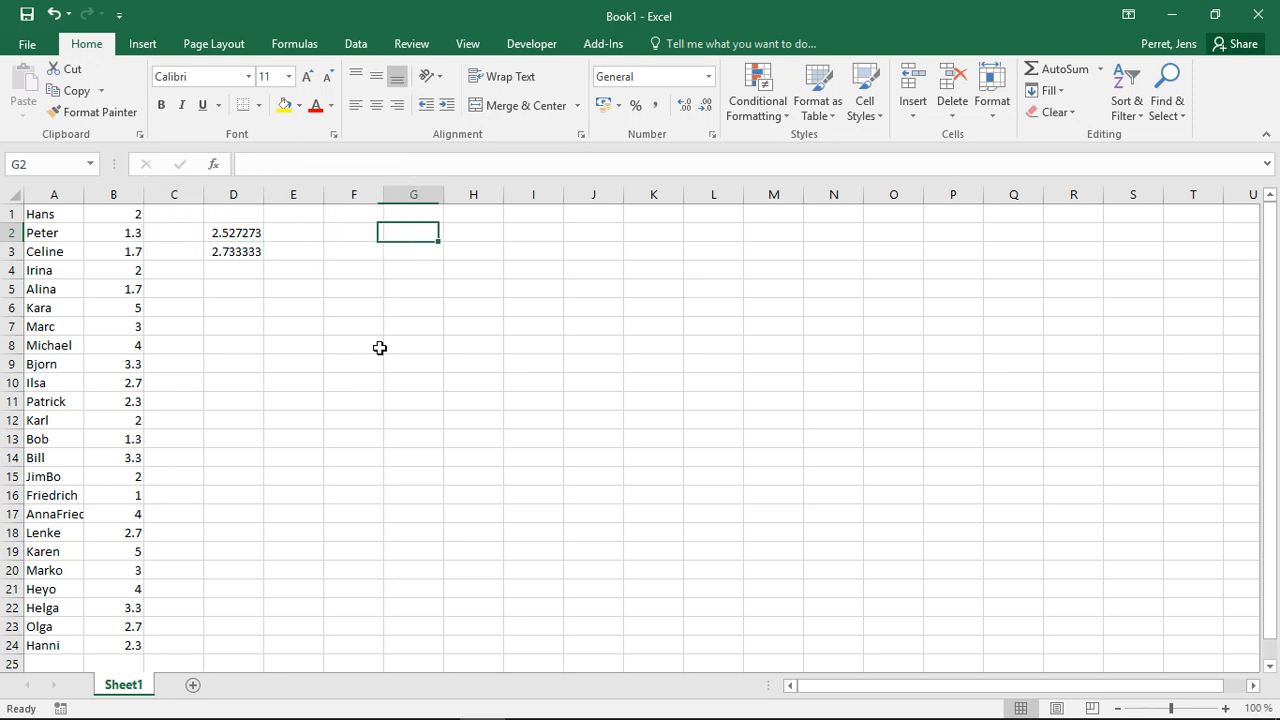
text(5)
key(Tab)
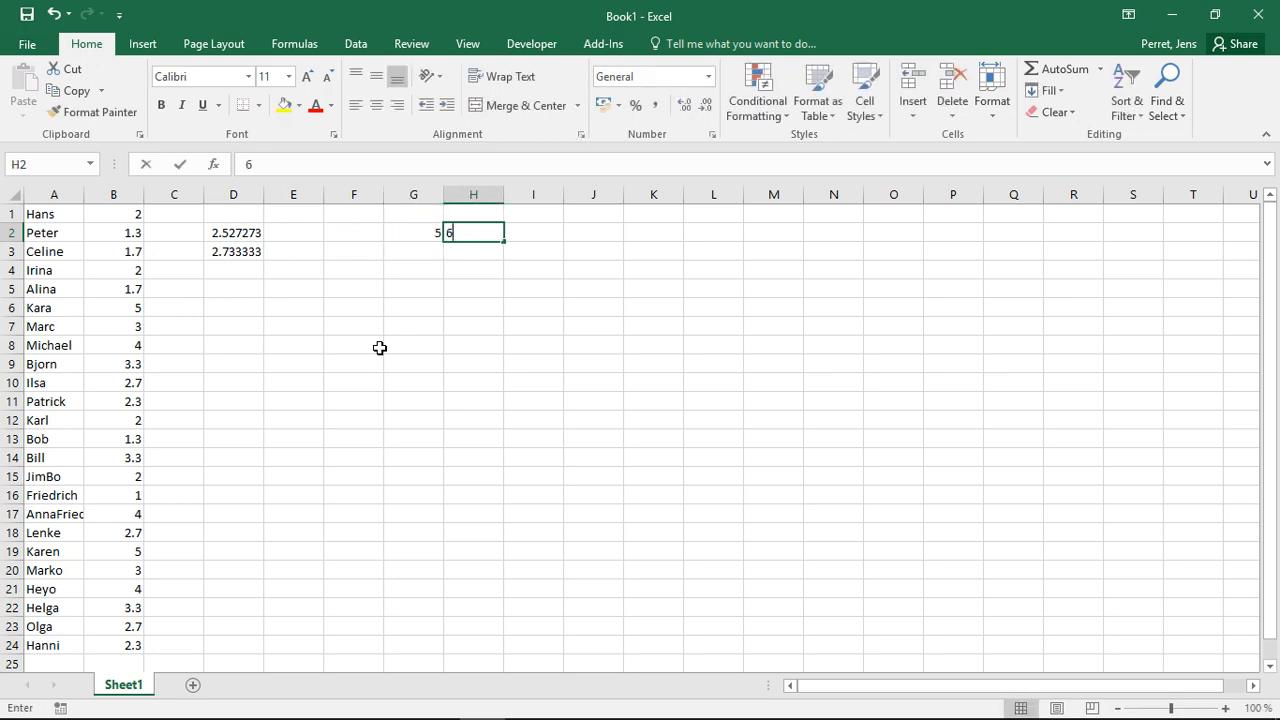
text(6)
key(BackSpace)
key(Return)
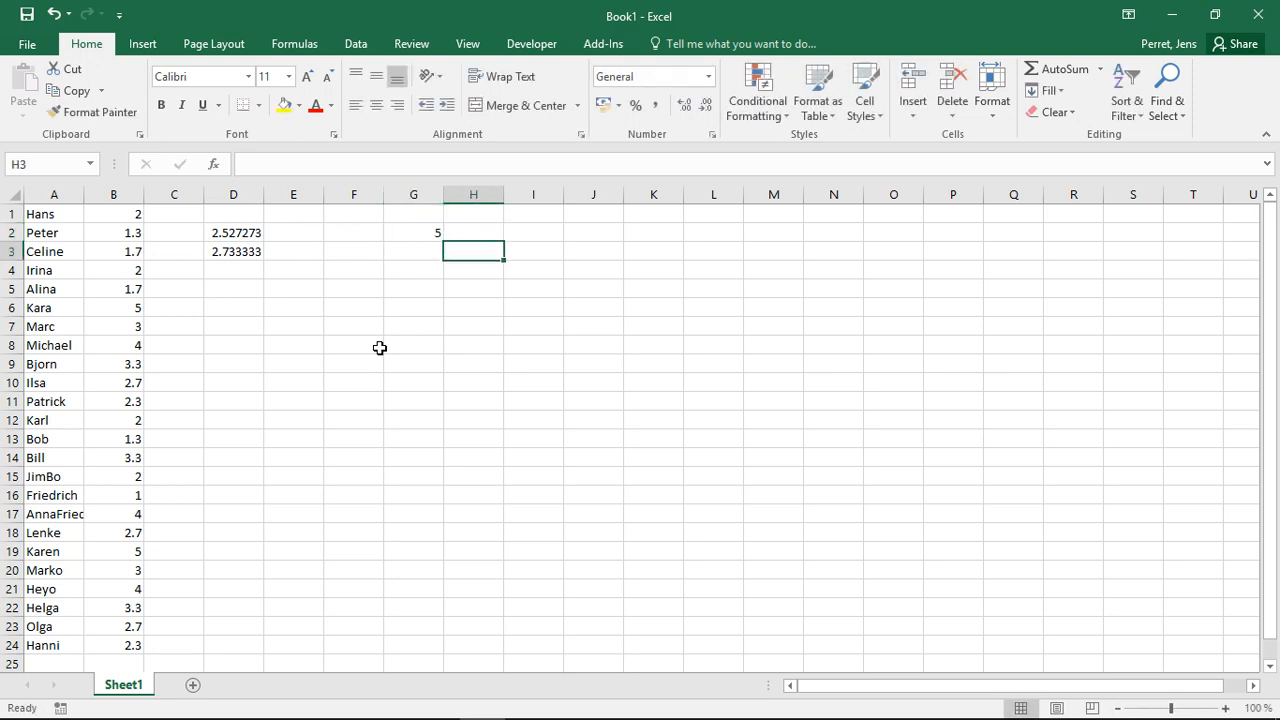
- Enter the values 7, 8 and 5 in cells G3 to G5
text(7)
key(Return)
text(8)
key(Return)
text(5)
key(Return)
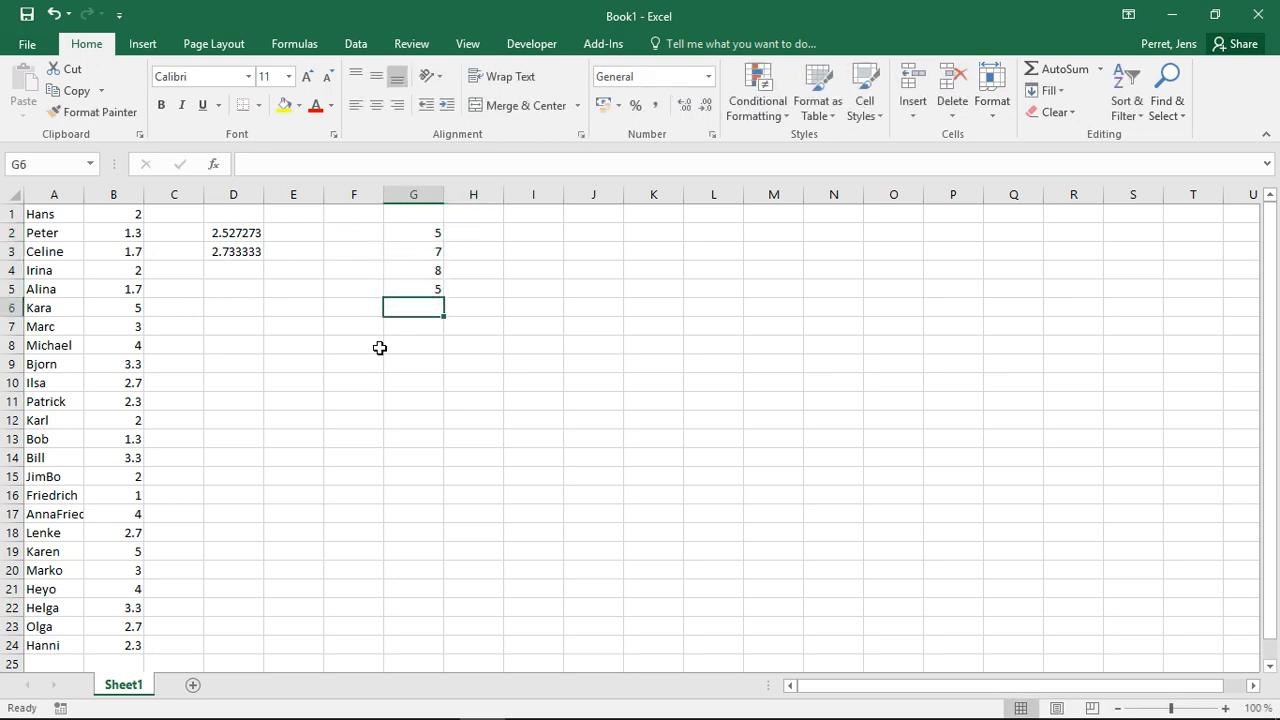
- Enter the heading "Weights" in cell H1
key(Right)
key(Up)
key(Up)
key(Up)
key(Up)
key(Up)
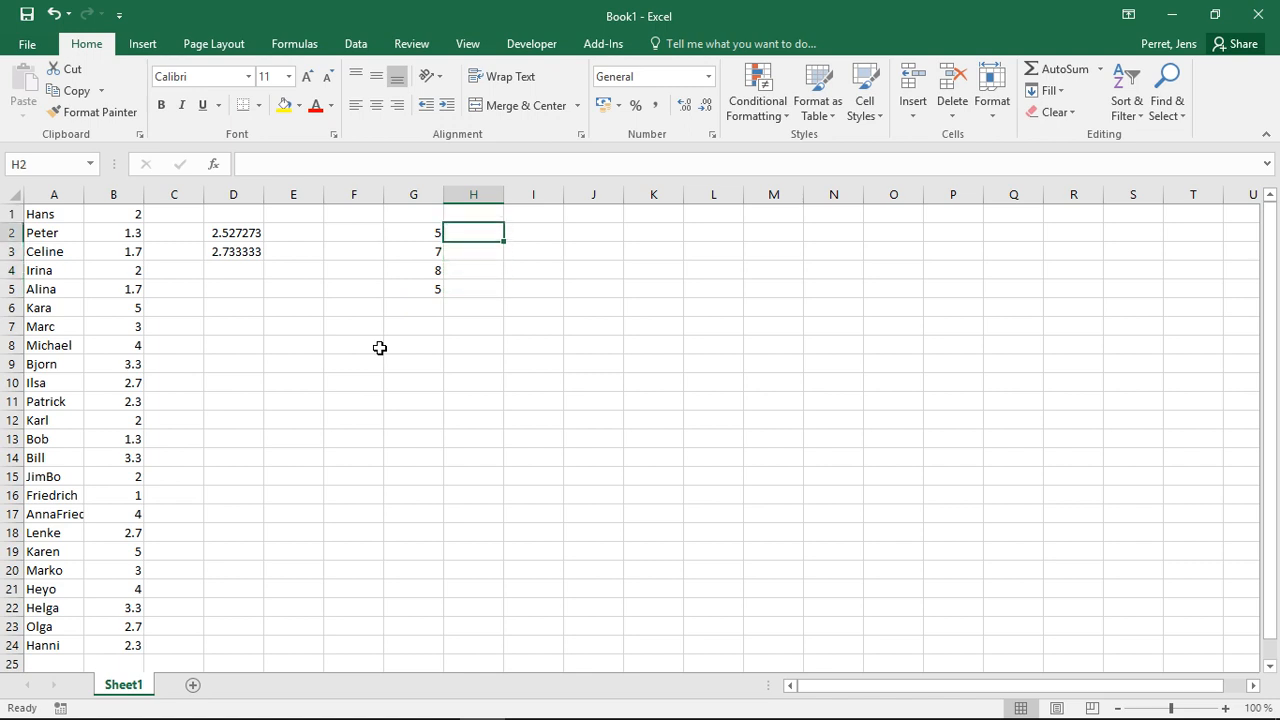
key(Left)
key(Right)
text(Weights)
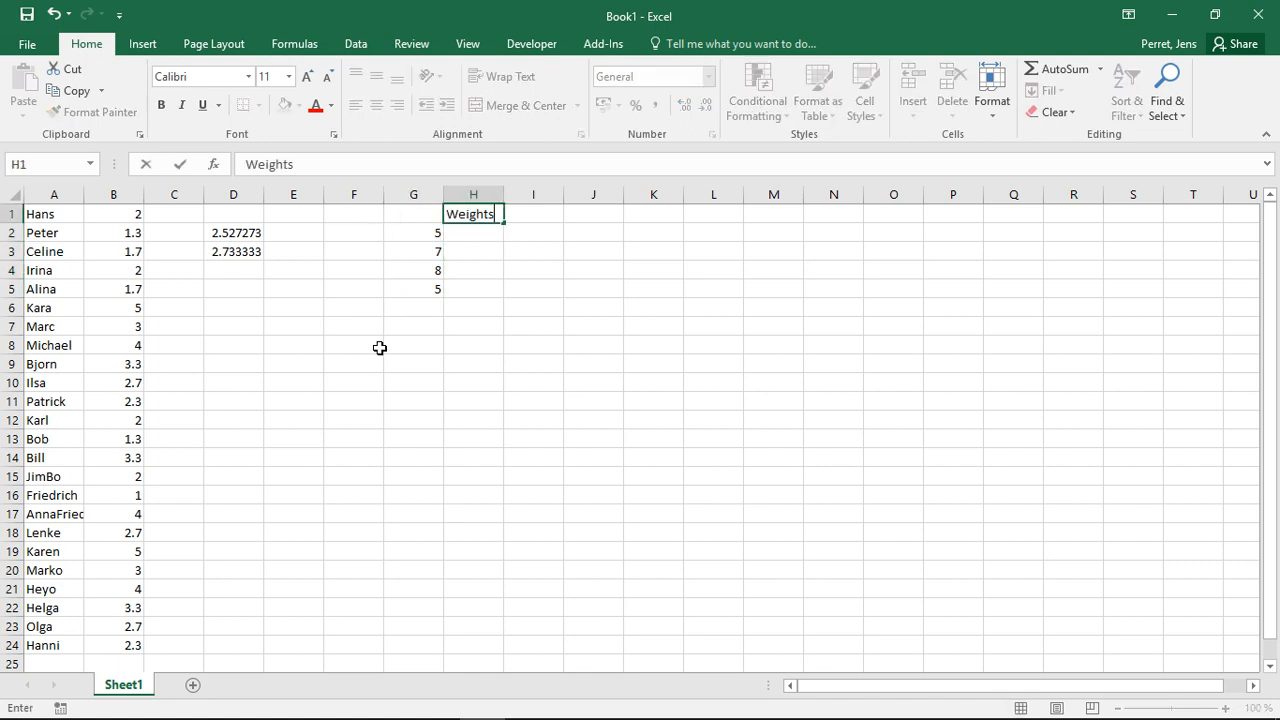
key(Return)
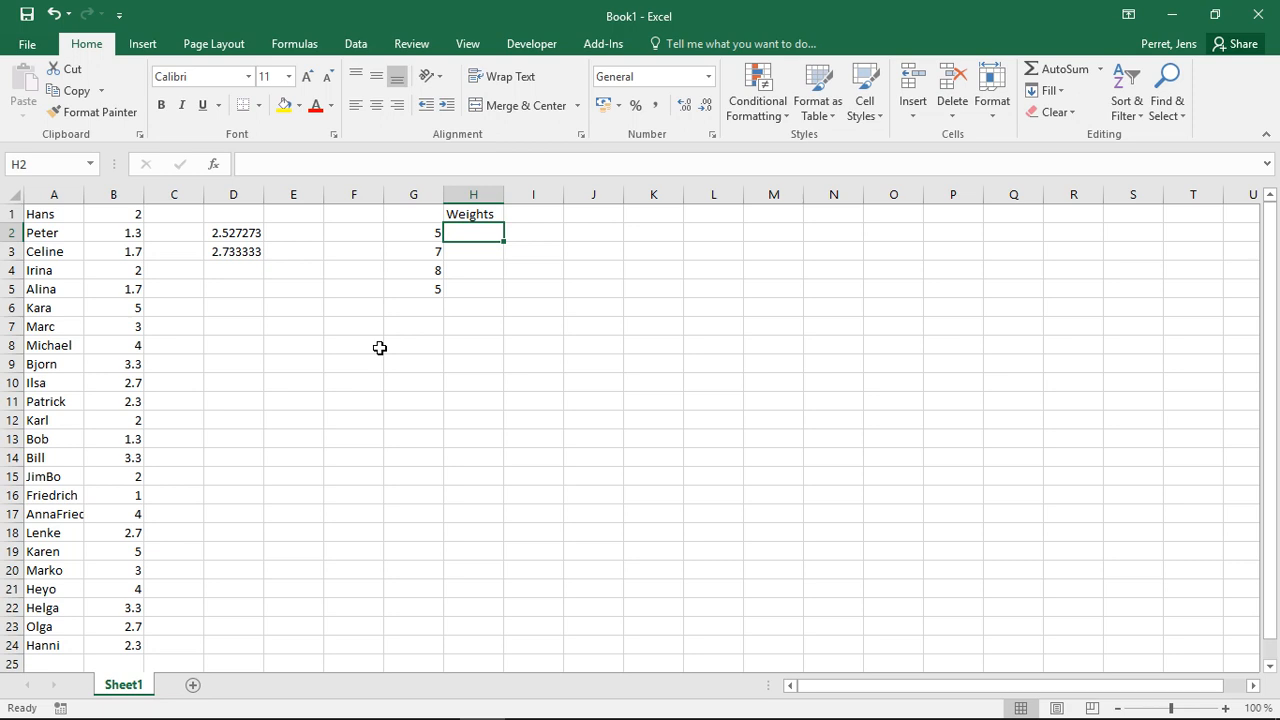
- Enter the weights 0.3, 0.4, 0.1 and 0.2 in cells H2 to H5
text(0)
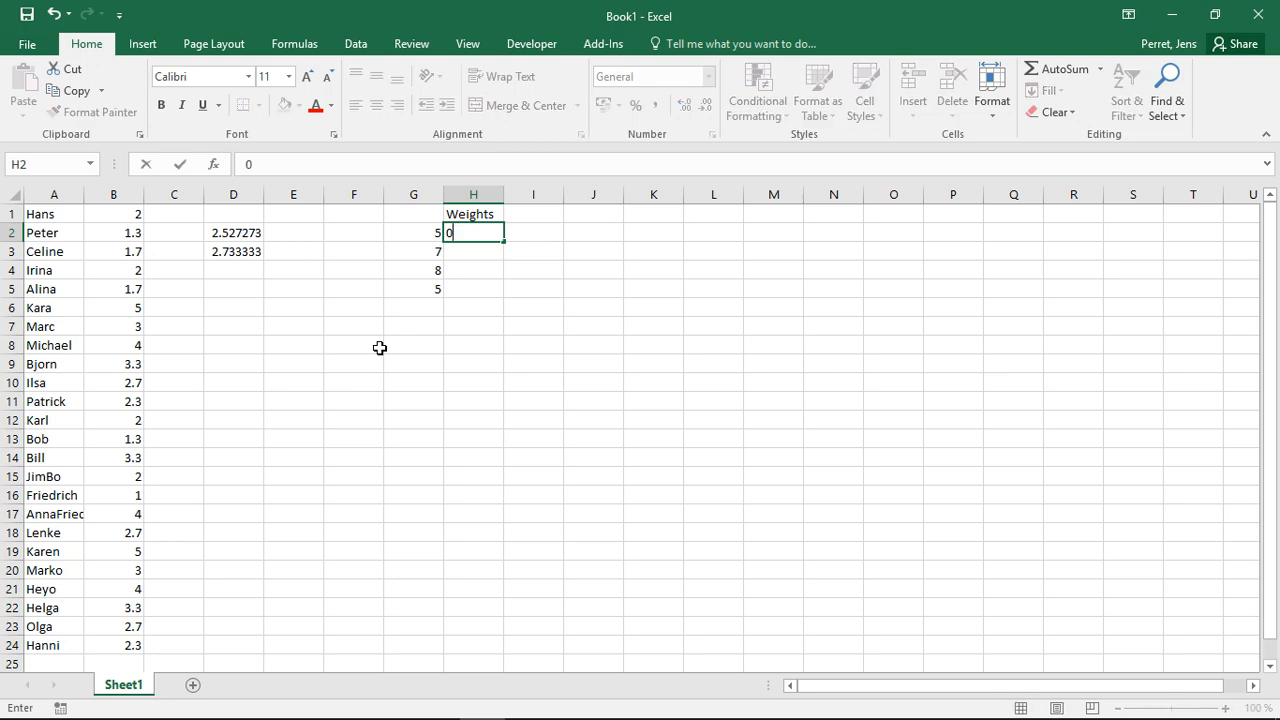
text(.3)
key(Return)
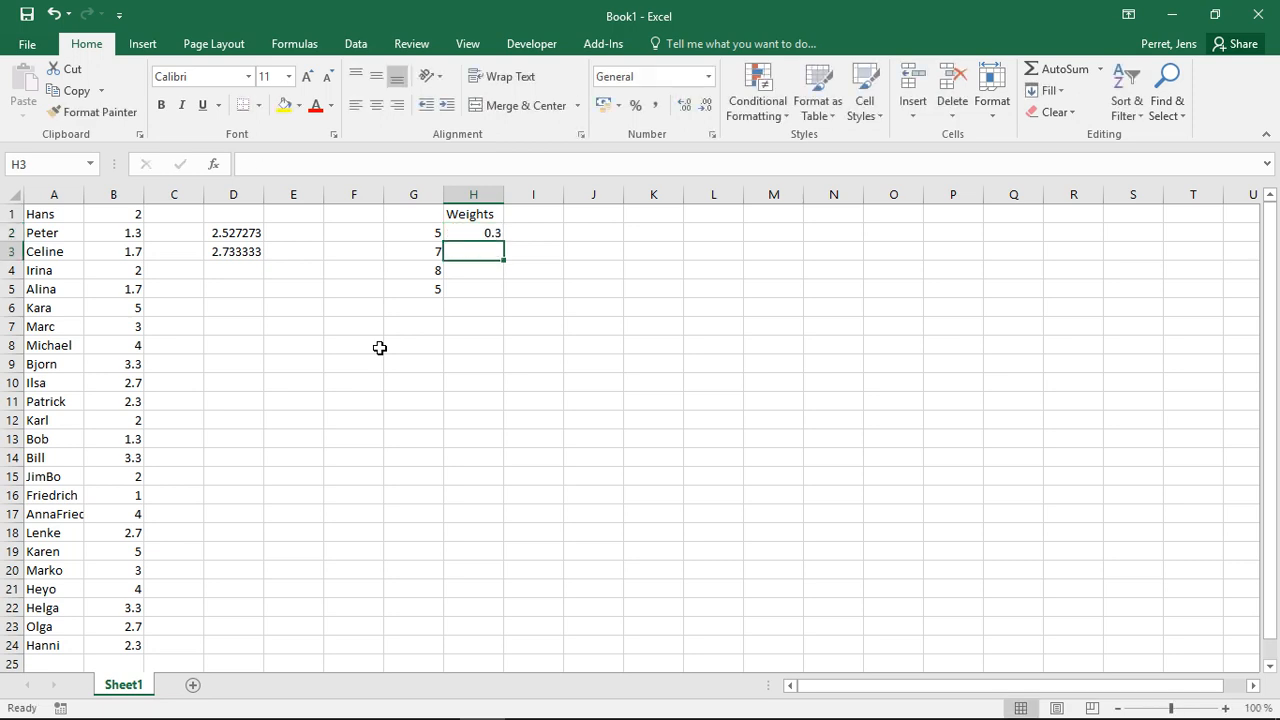
text(0.4)
key(Return)
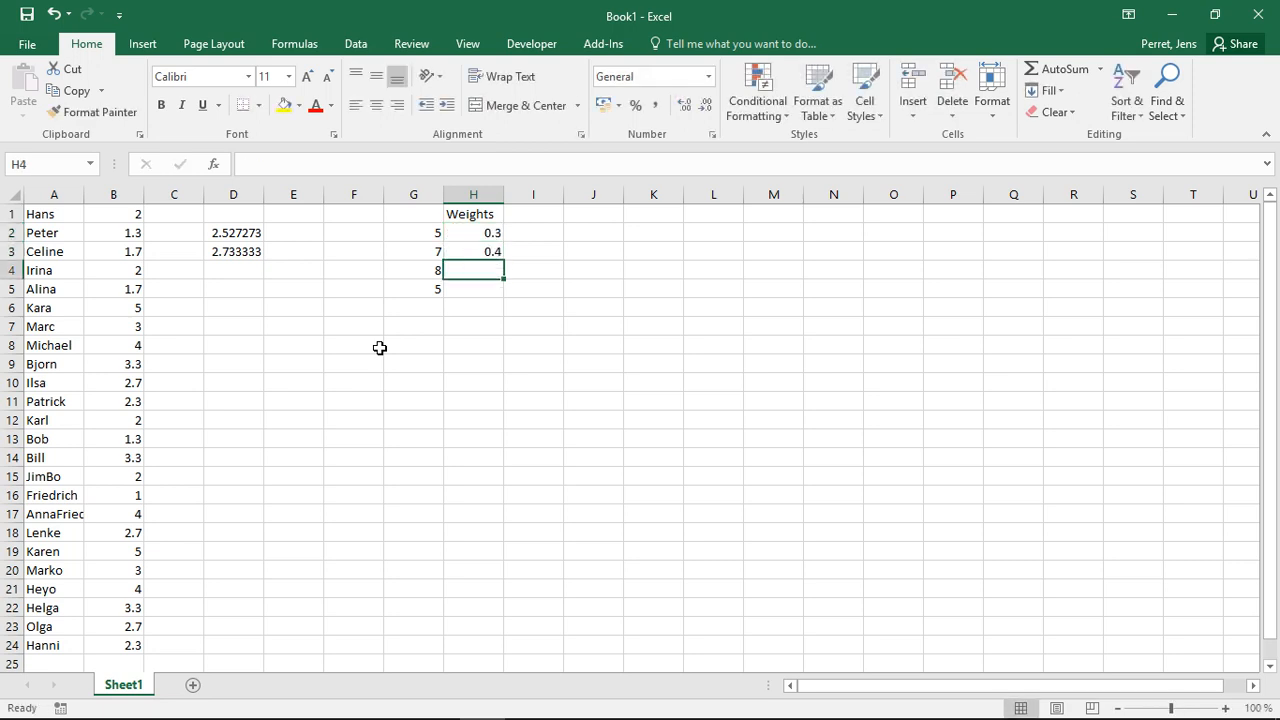
text(0.1)
key(Return)
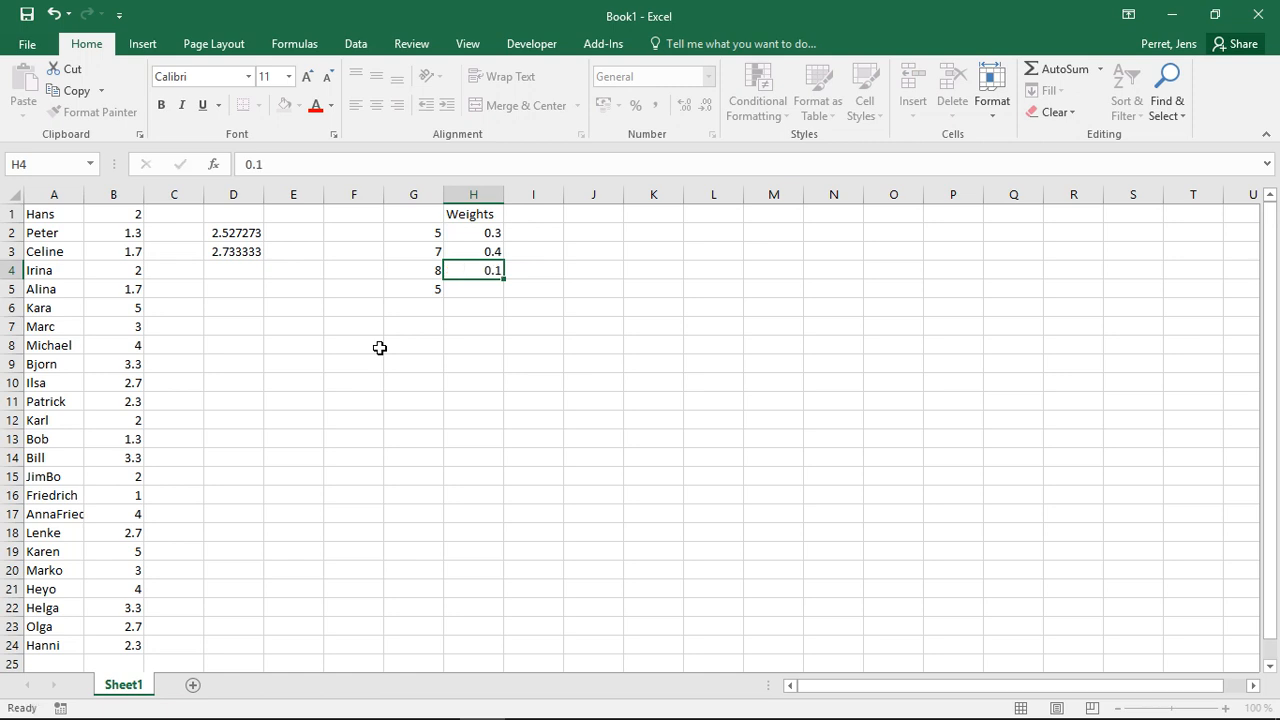
text(0.)
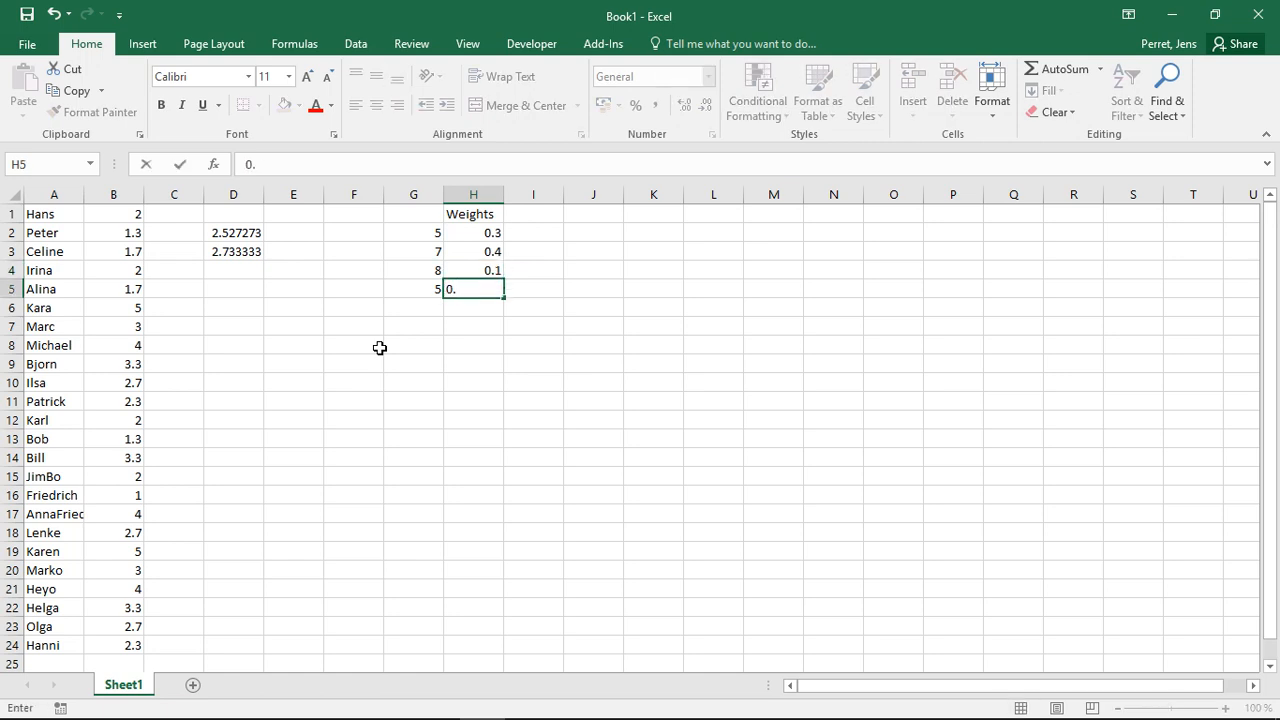
text(2)
key(Return)
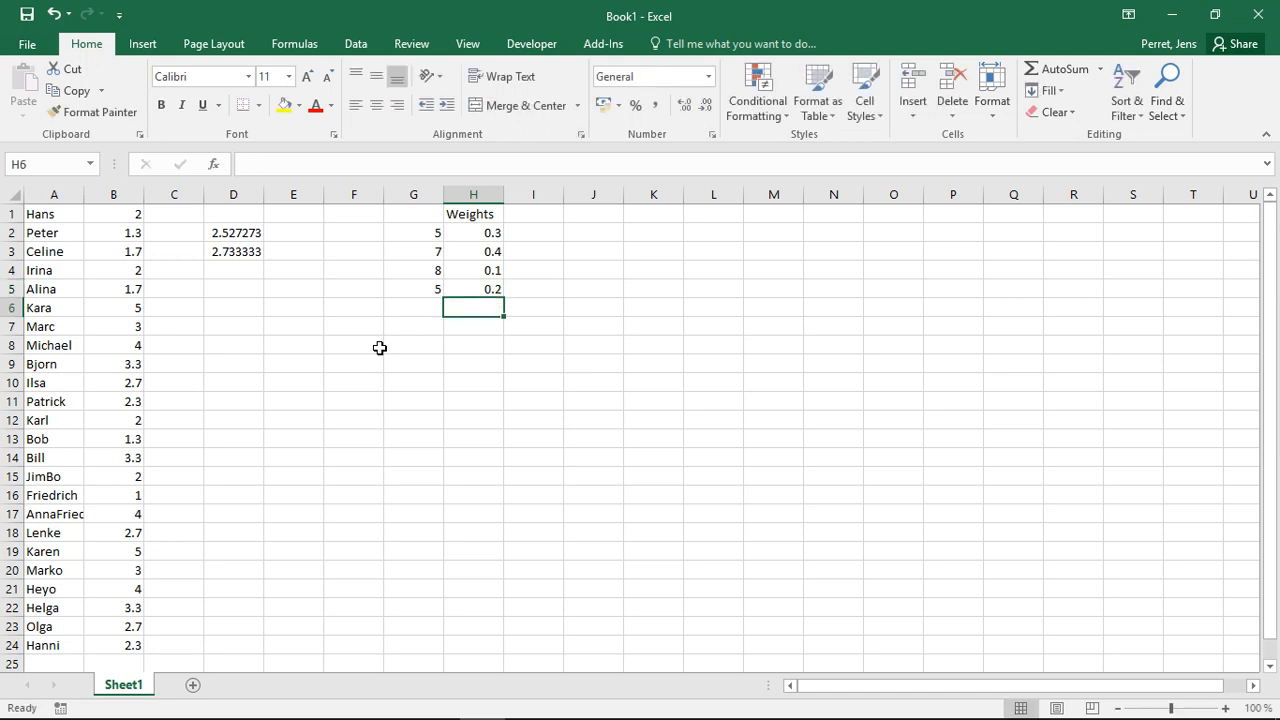
- Calculate the weighted average in cell G7 with SUMPRODUCT over G2:G5 and H2:H5
key(Up)
key(Left)
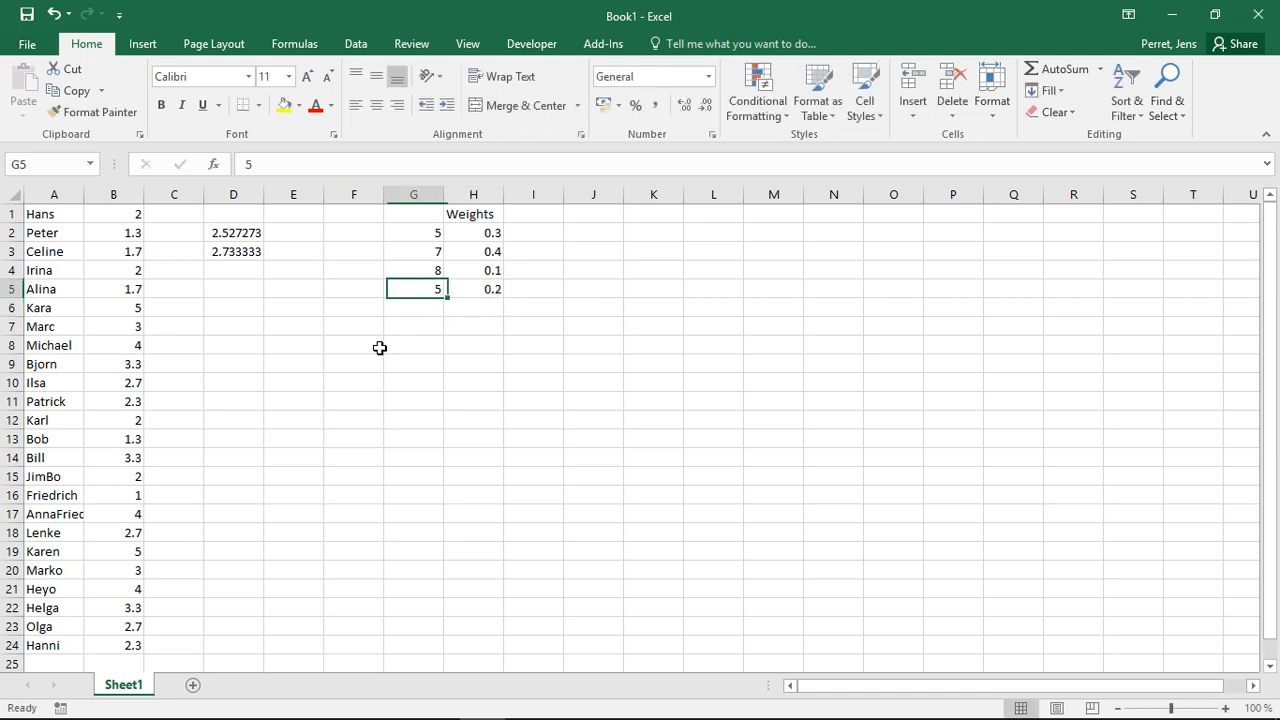
key(Left)
key(Down)
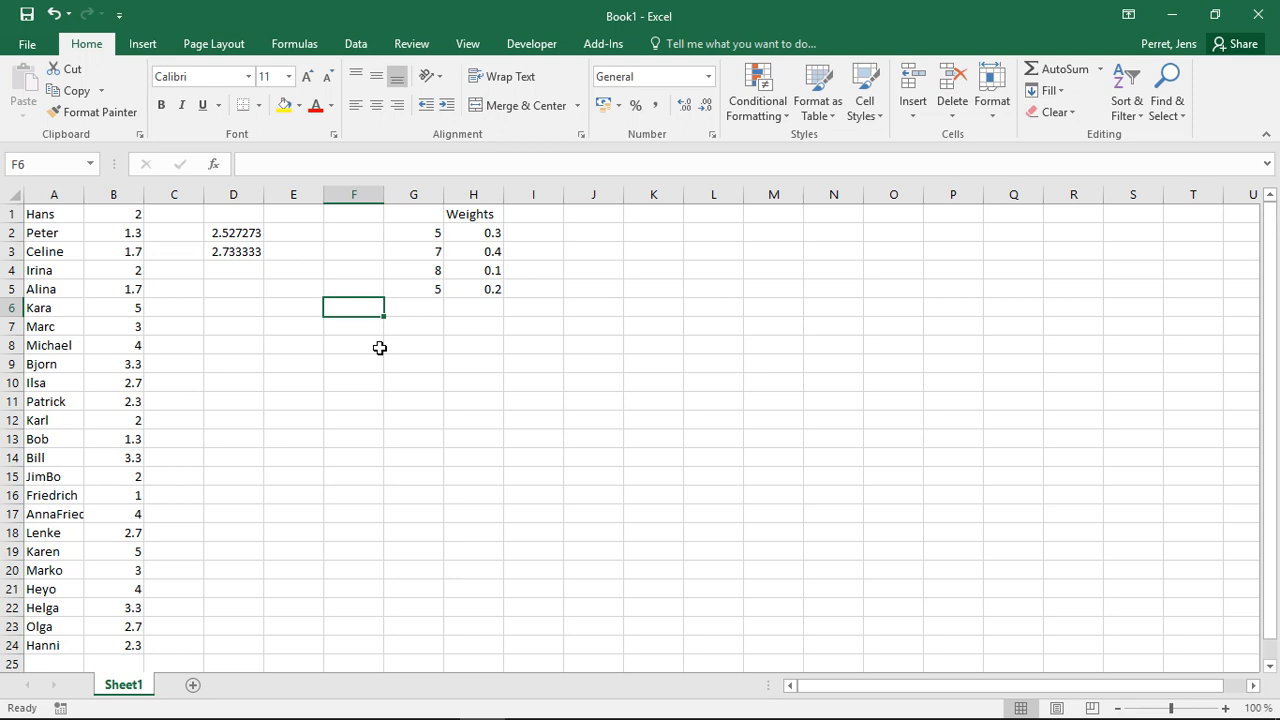
key(Up)
key(Down)
key(Right)
key(Down)
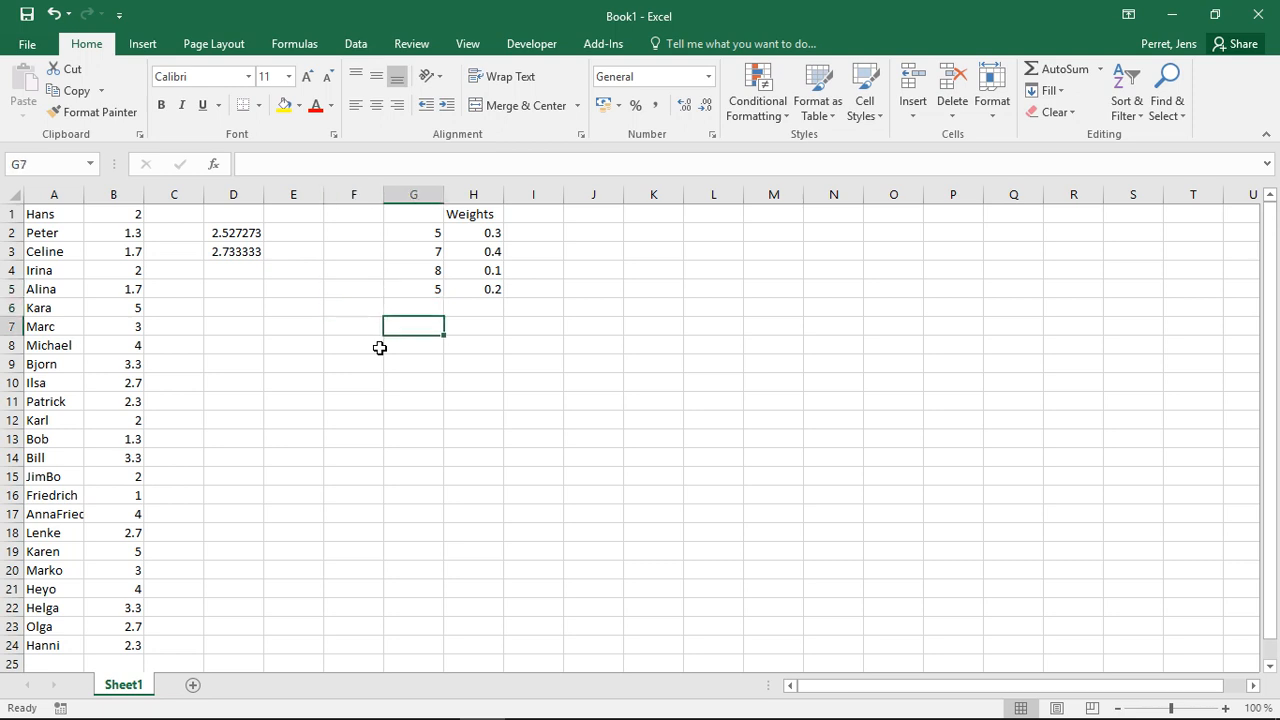
text(=)
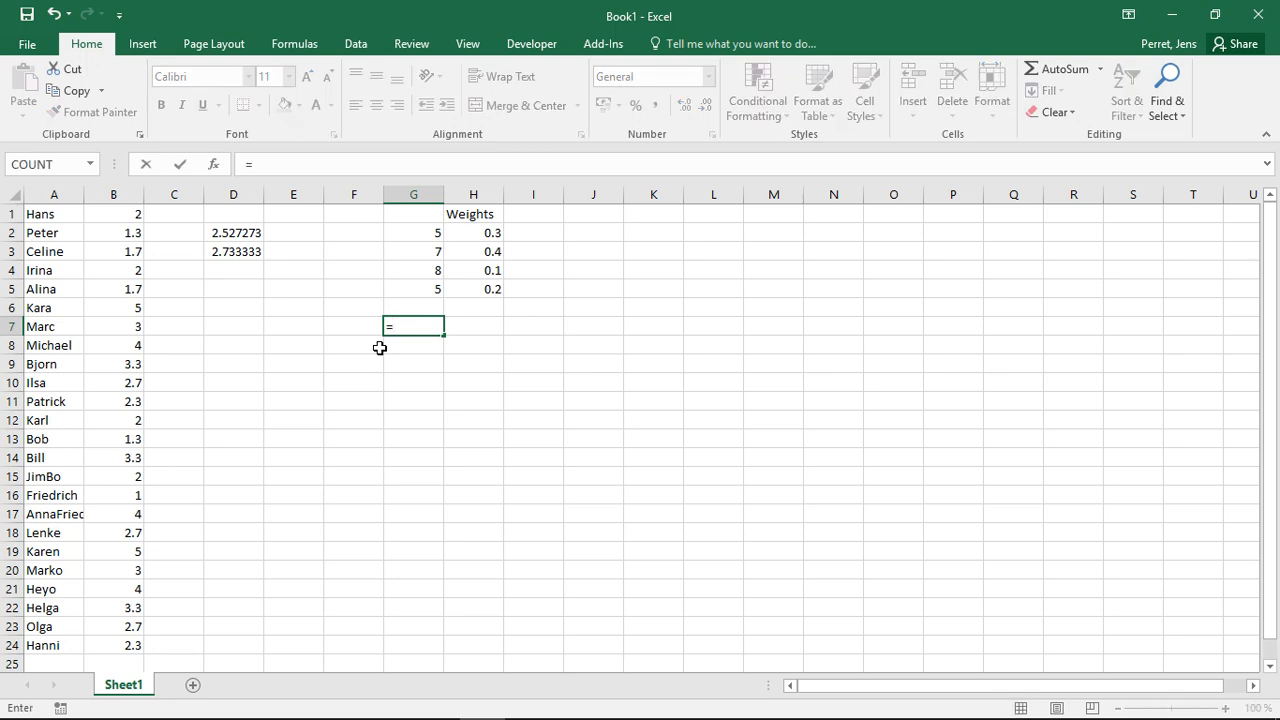
text(SUM)
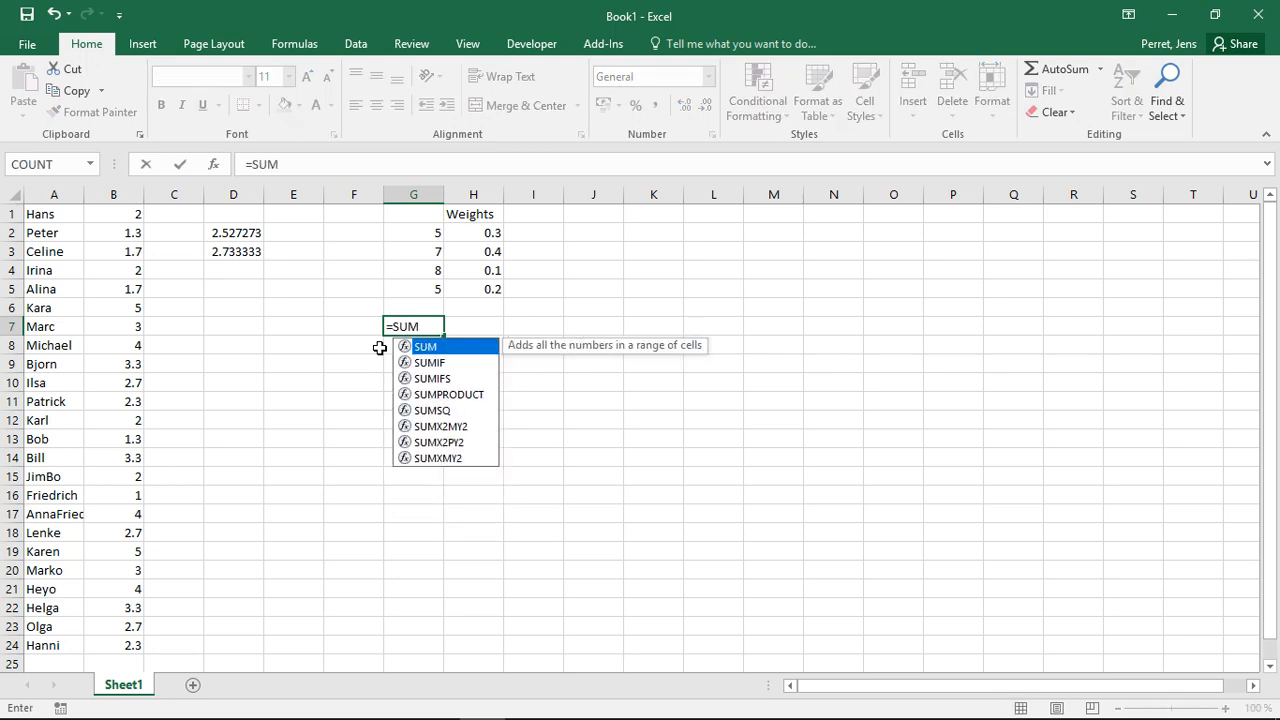
text(PRODUCT()
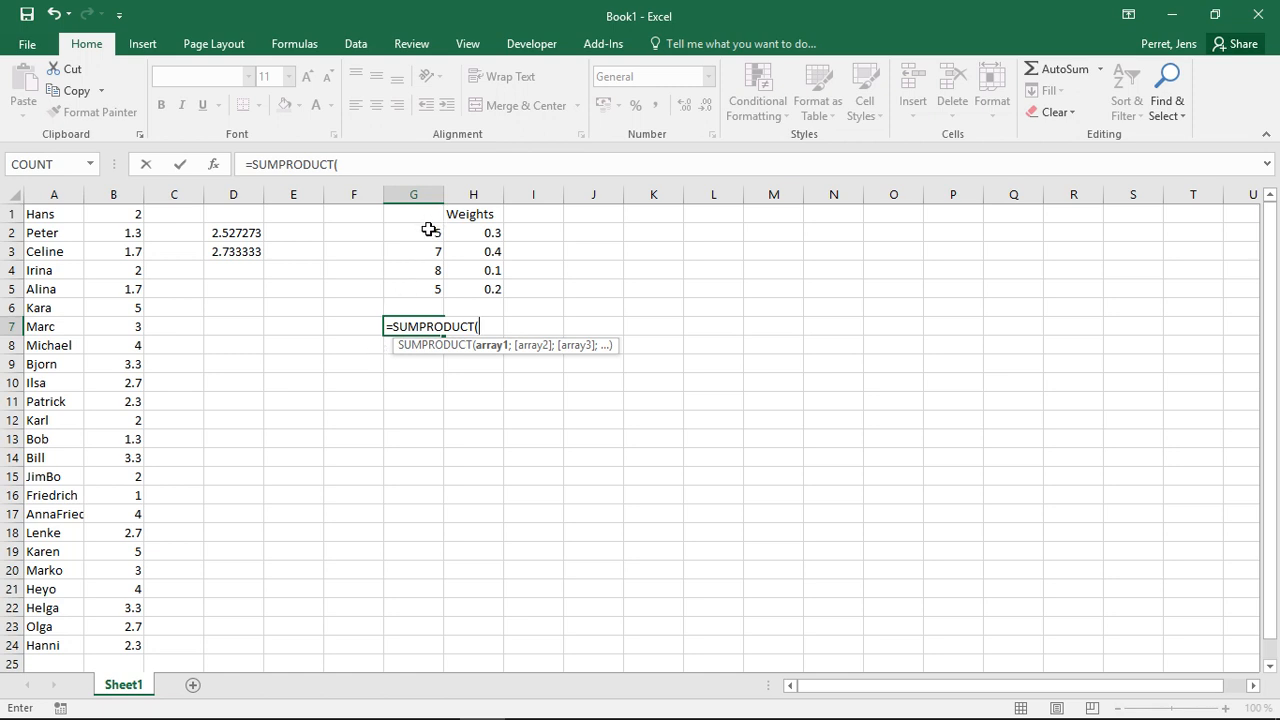
drag(428, 223, 428, 287)
text(;)
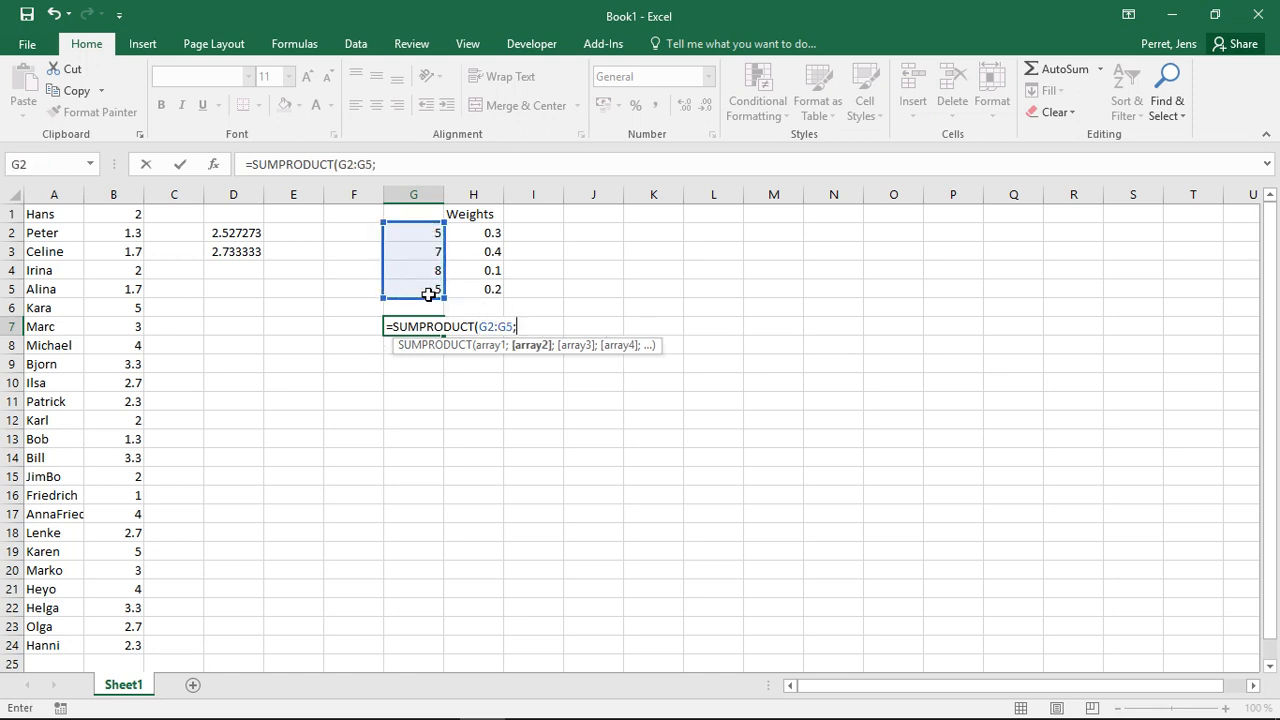
drag(474, 231, 483, 292)
text())
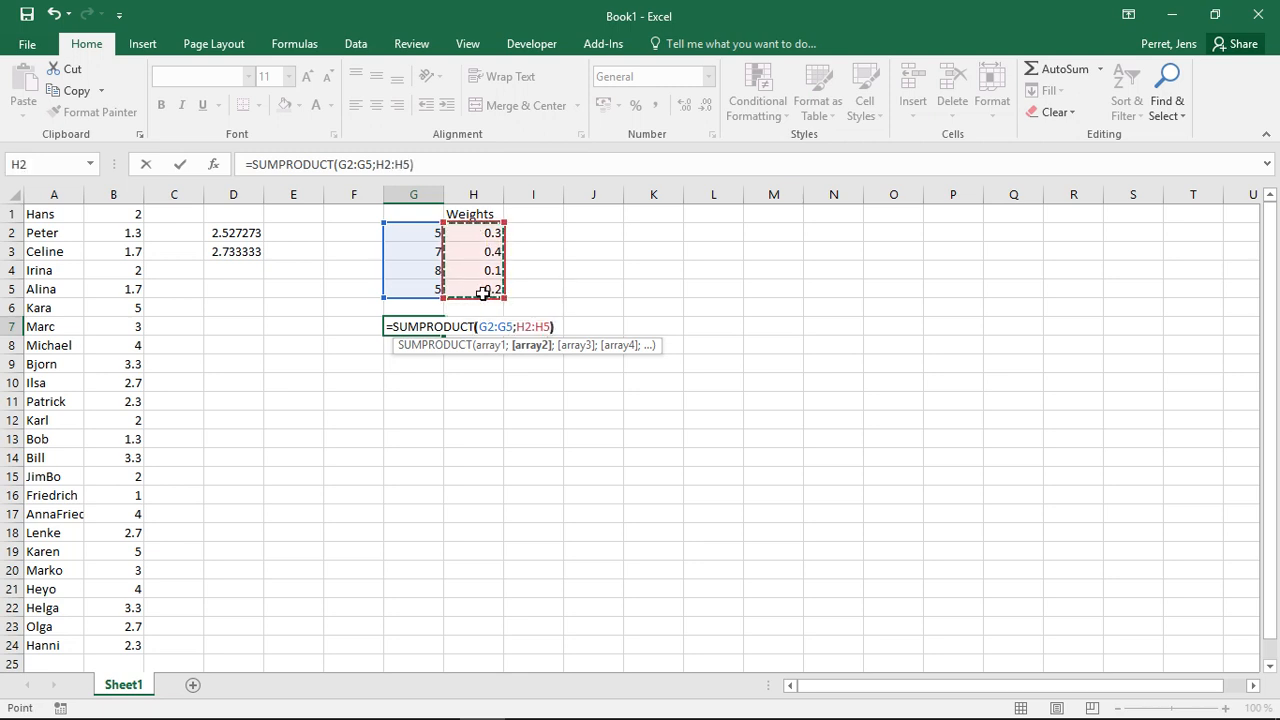
key(Return)
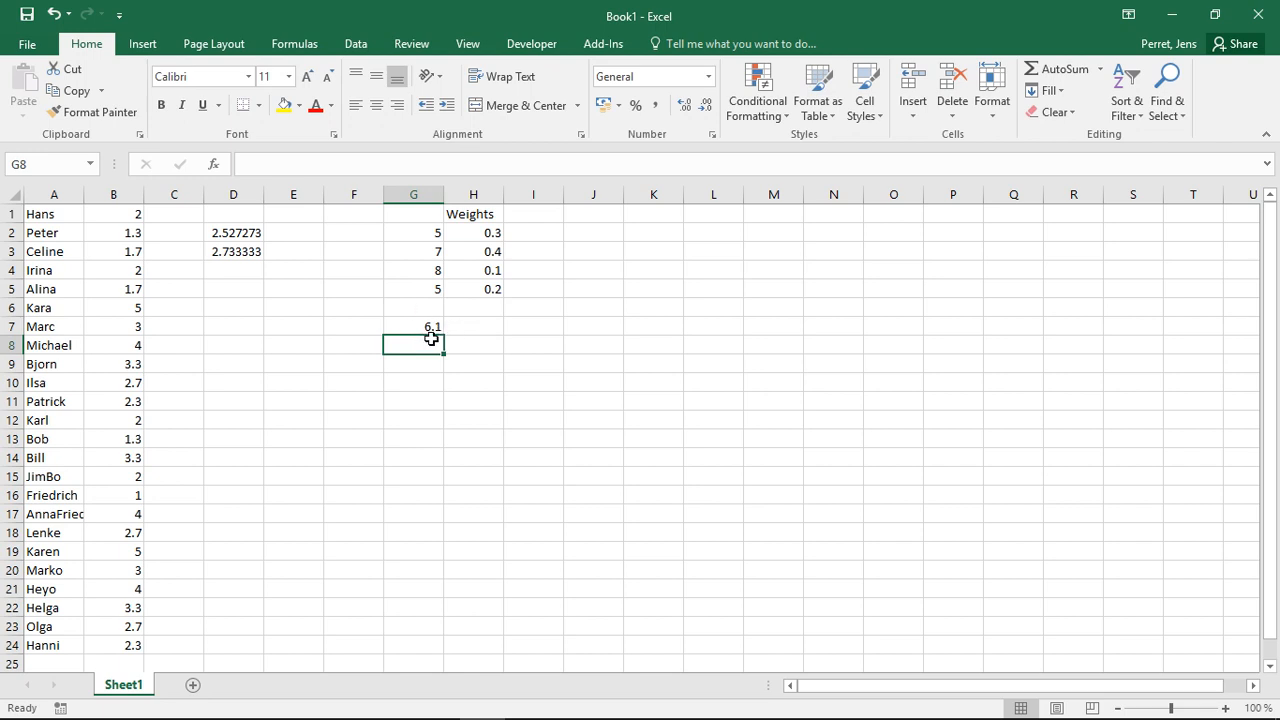
click(480, 234)
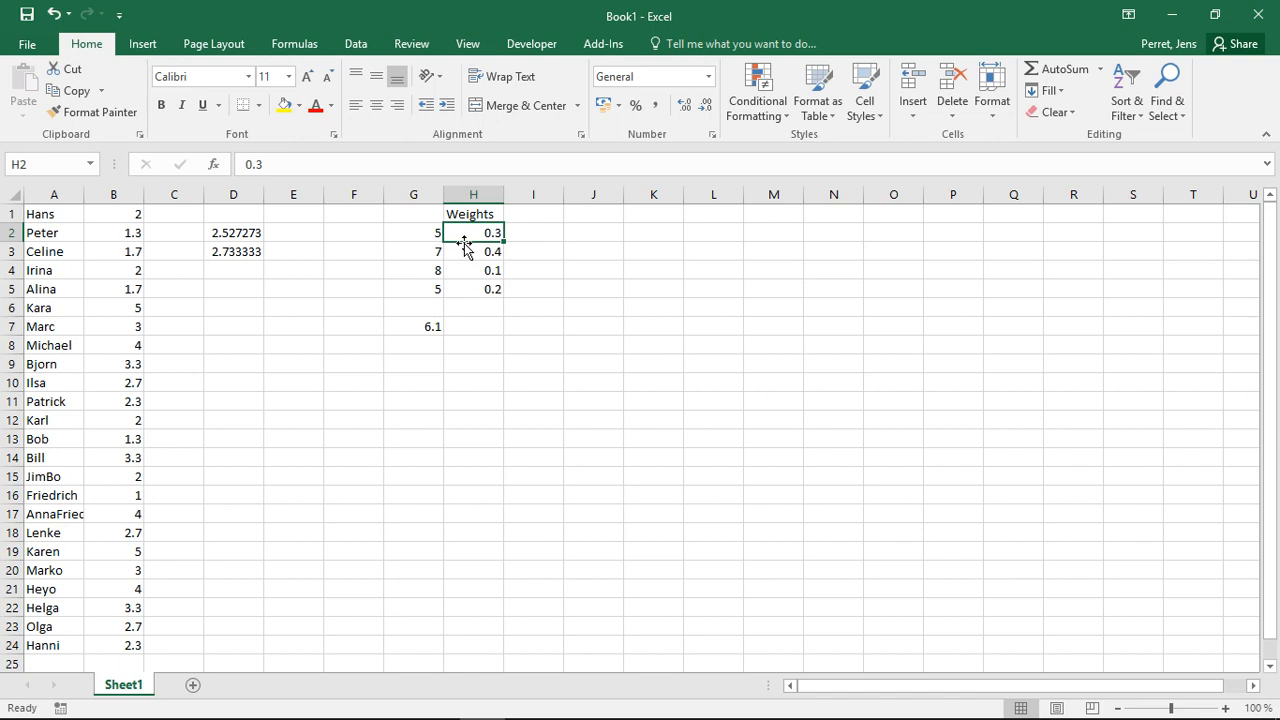
click(417, 325)
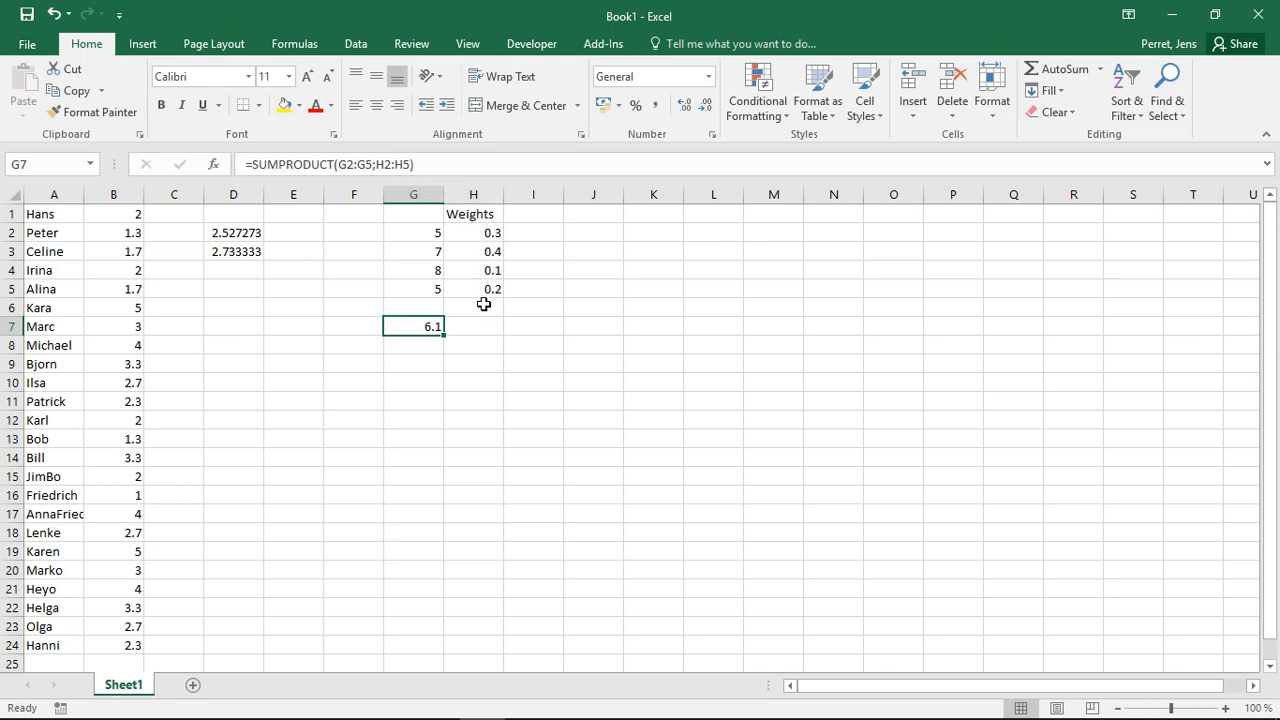
- Sum the weights H2:H5 in cell H6 with a SUM formula
click(483, 305)
text(=)
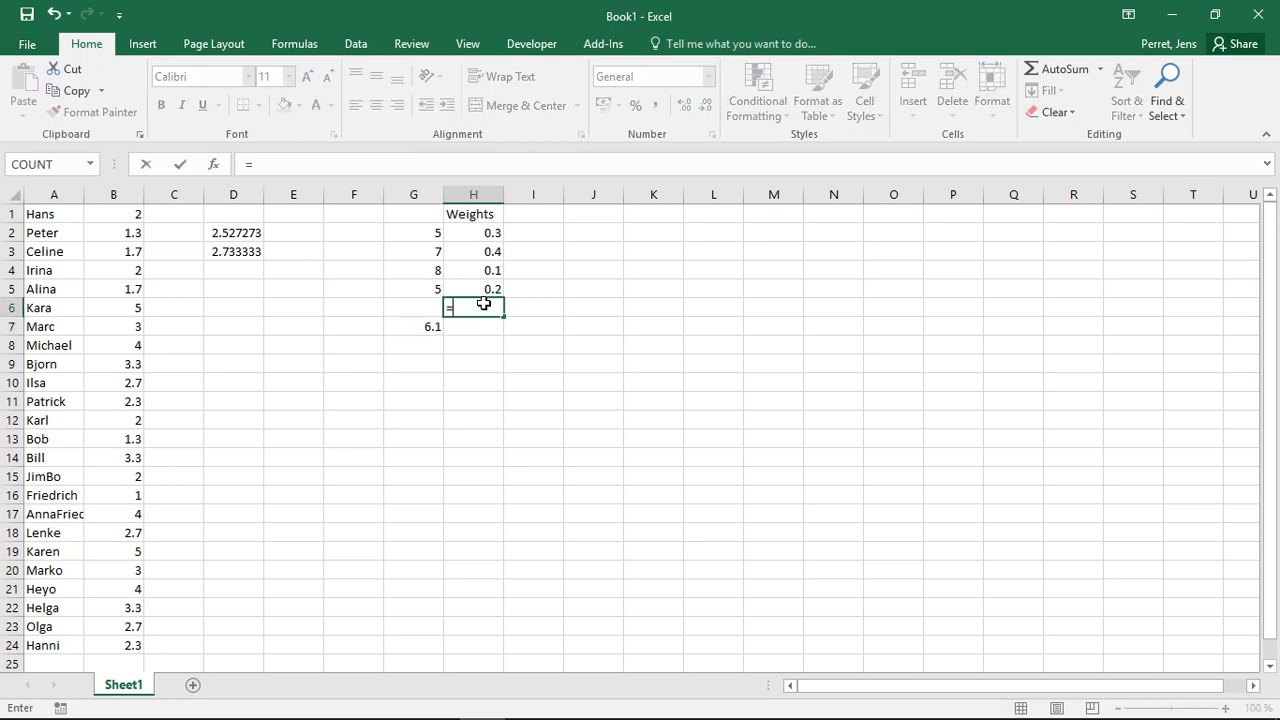
text(SUM()
key(Up)
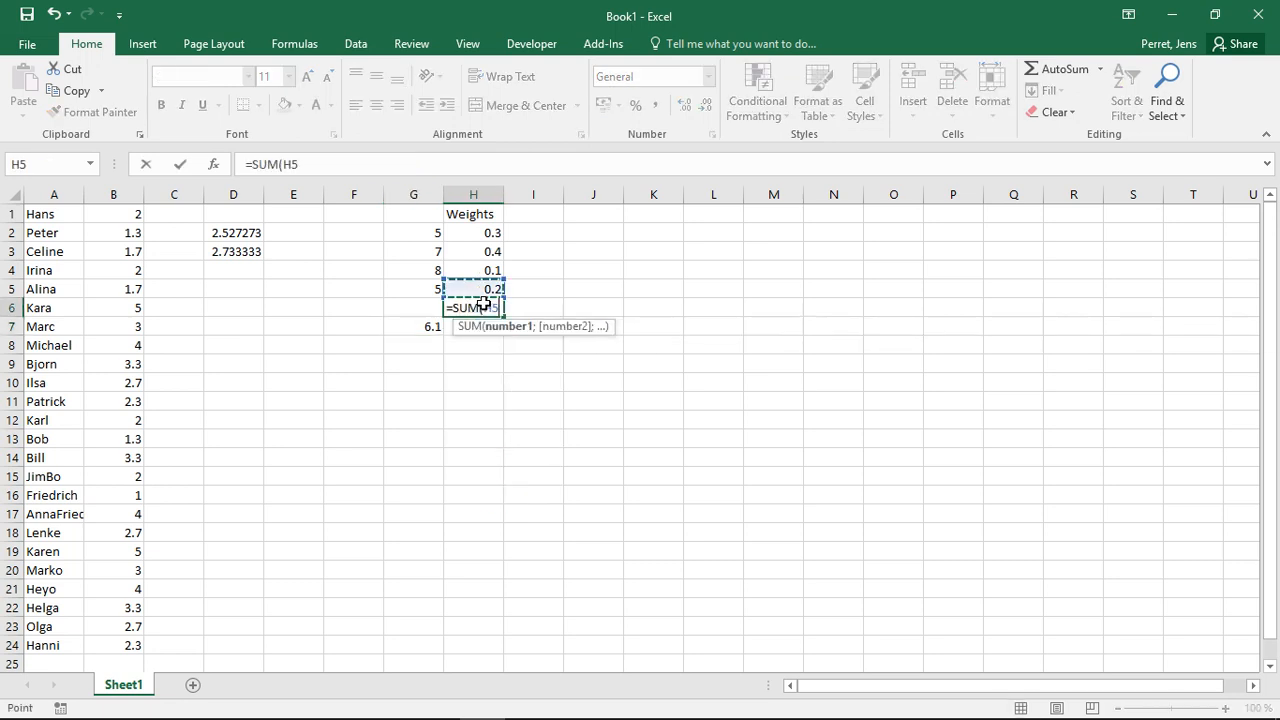
key(shift+Up)
key(shift+Up)
key(shift+Up)
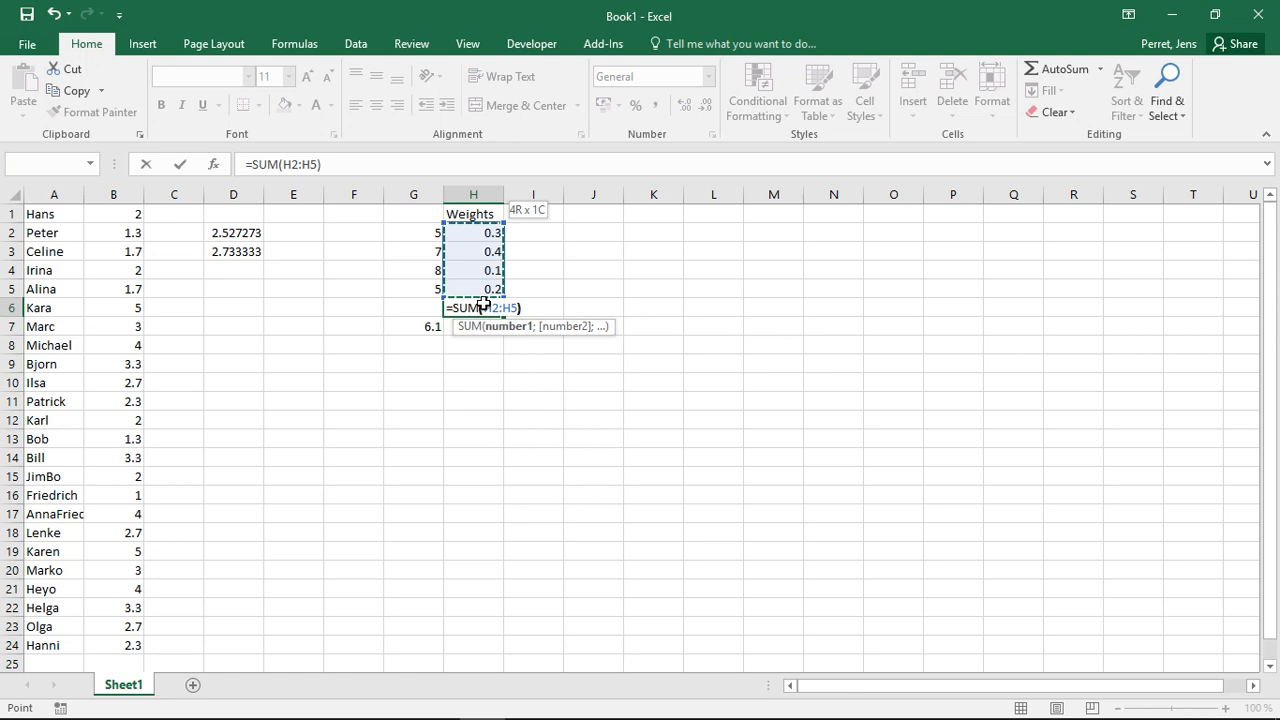
key(Return)
- Extend the SUMPRODUCT formula in G7 so that it is divided by the weight total in H6
key(Left)
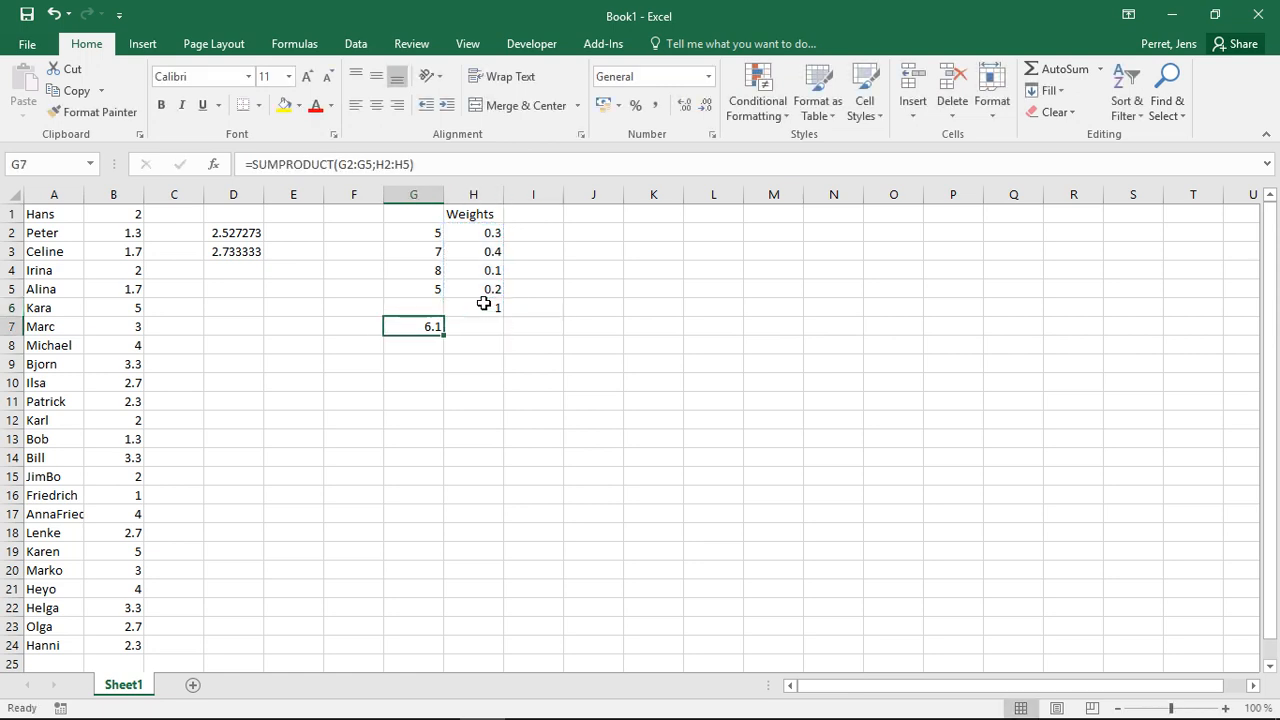
click(467, 175)
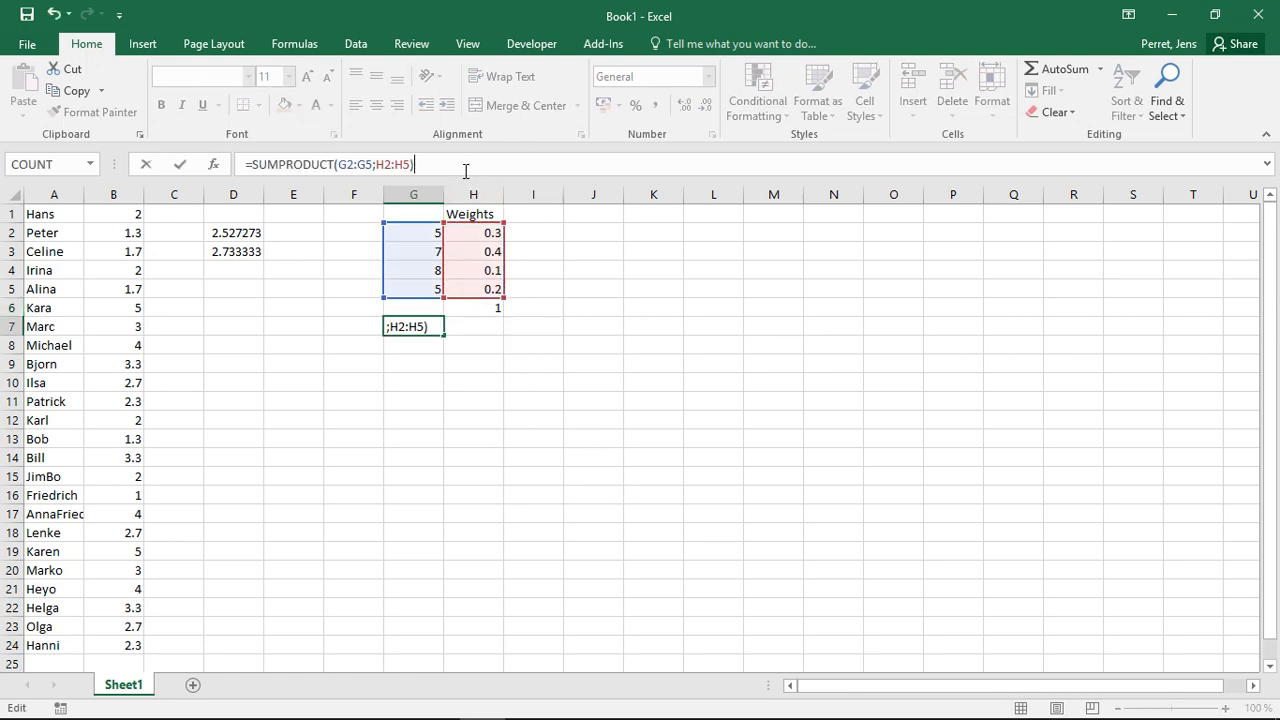
text(/)
click(479, 309)
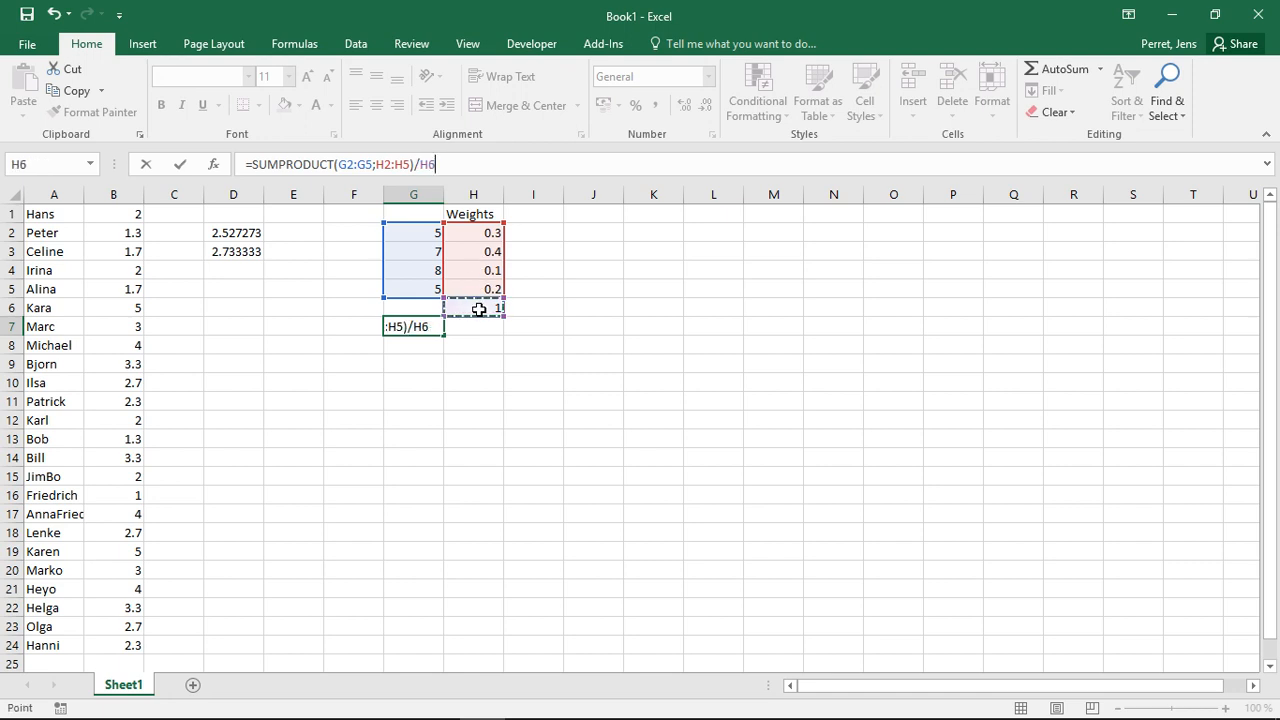
key(Return)
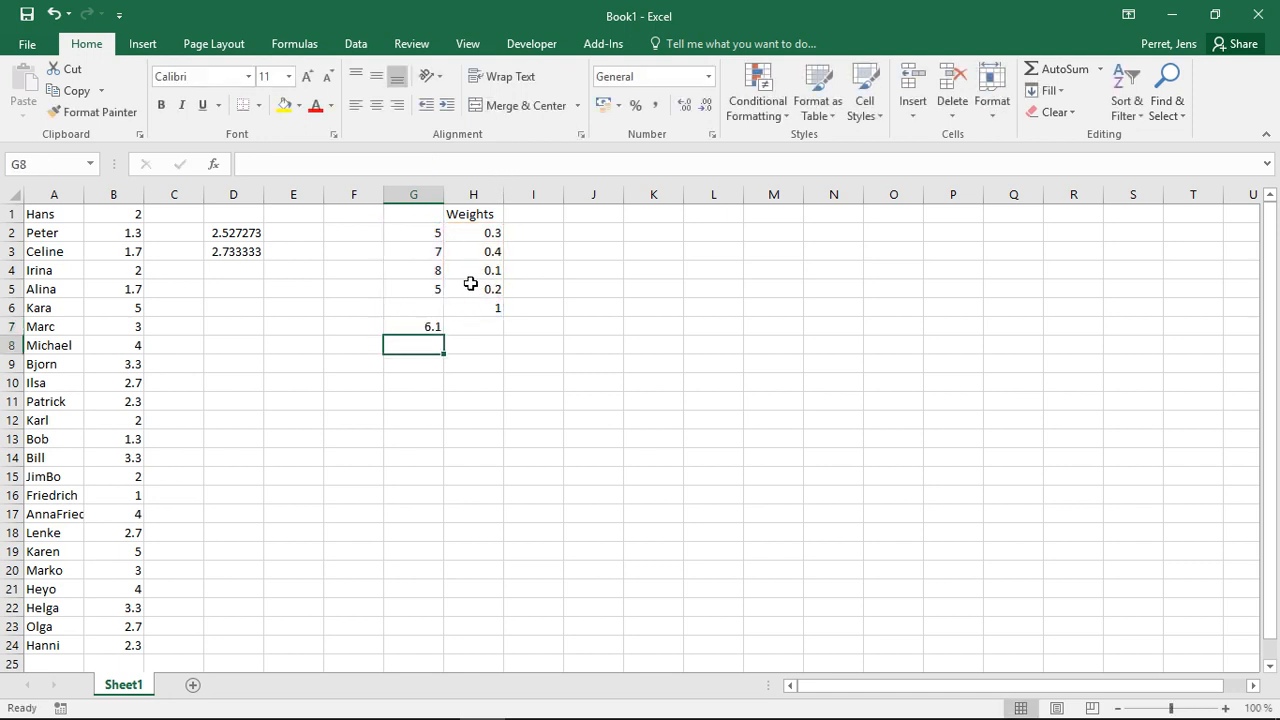
click(421, 327)
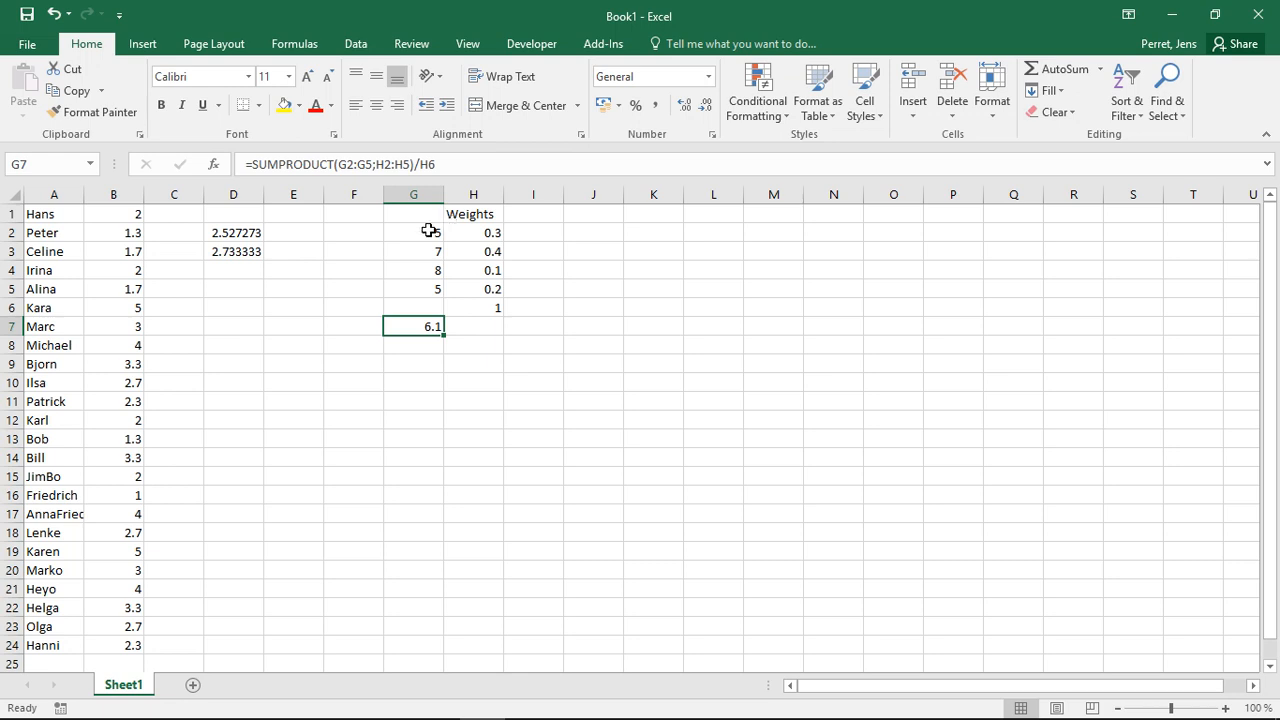
- Enter the heading "Stock" in cell J1
click(611, 212)
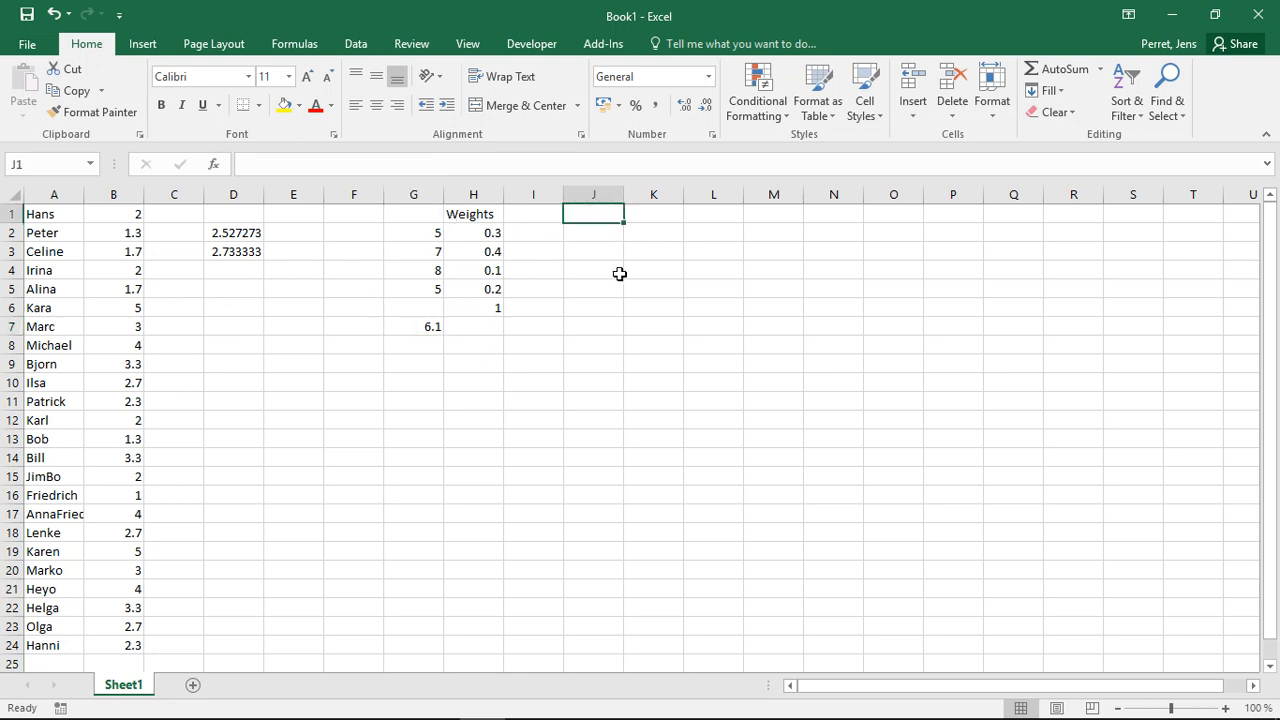
text(Stock)
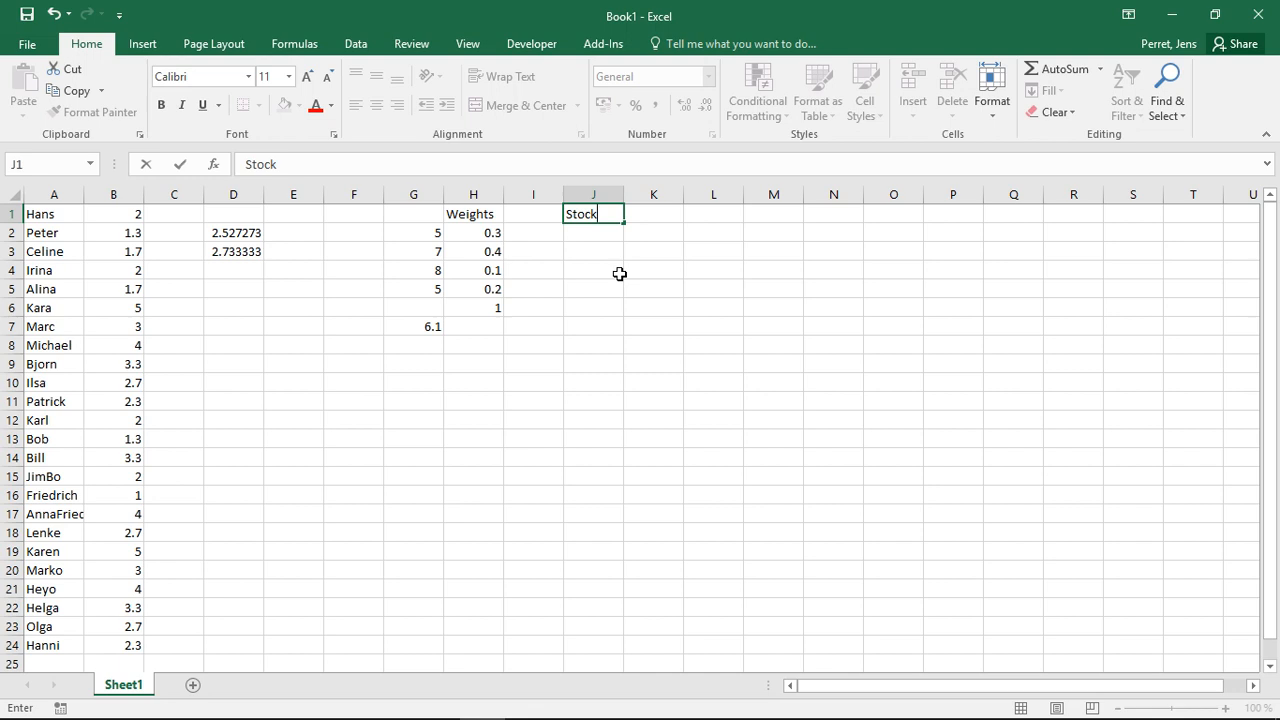
key(Return)
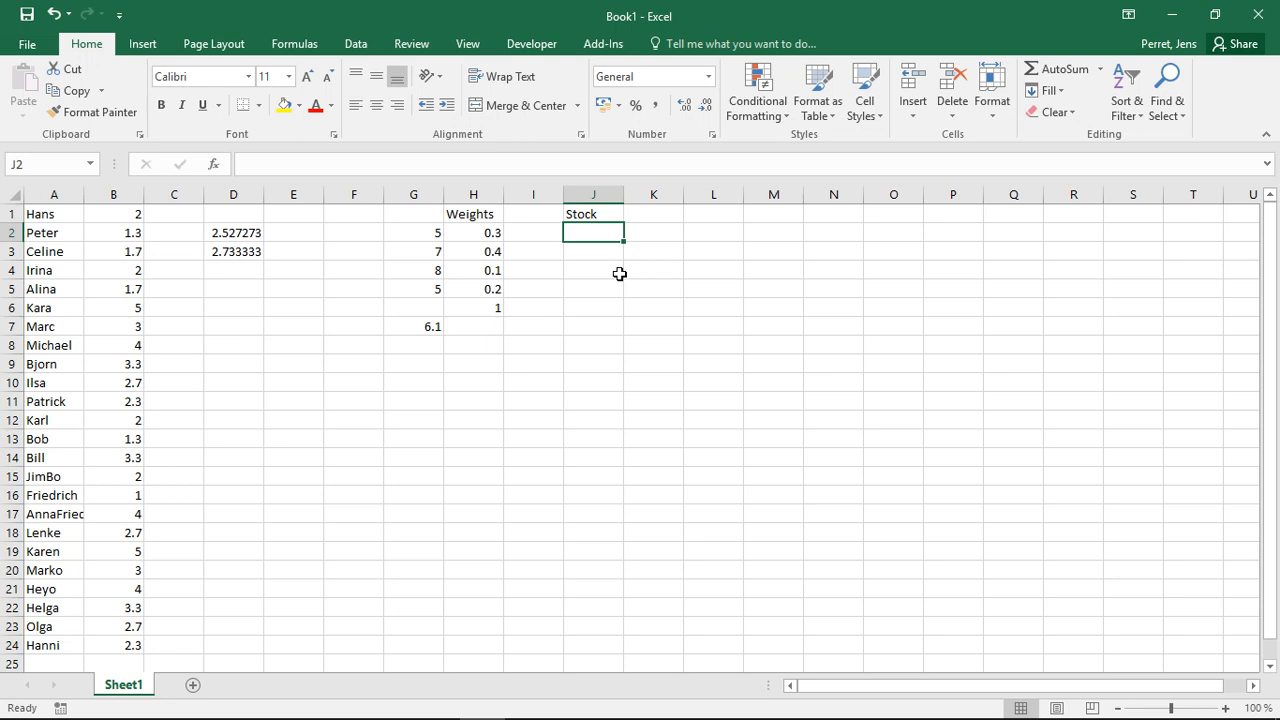
- Enter the first two Stock values, 0.2 in cell J2 and 0.3 in cell J3
text(0.2)
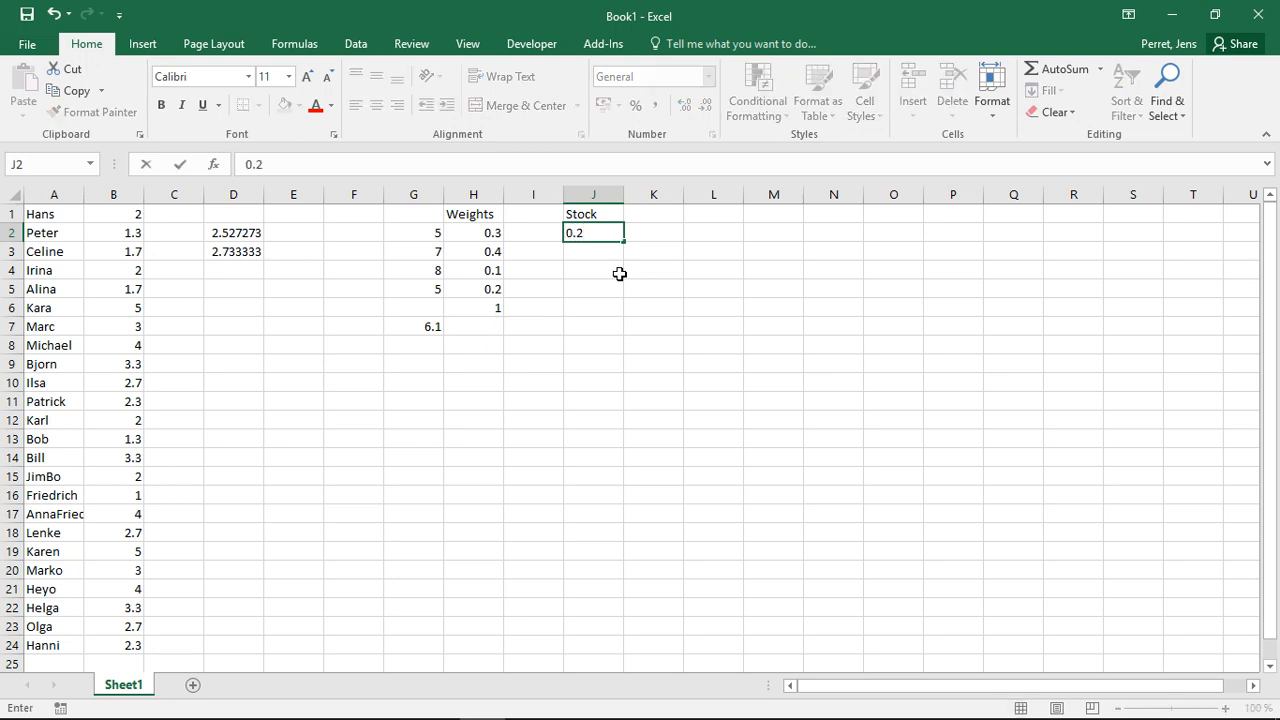
key(Return)
text(0.3)
key(Return)
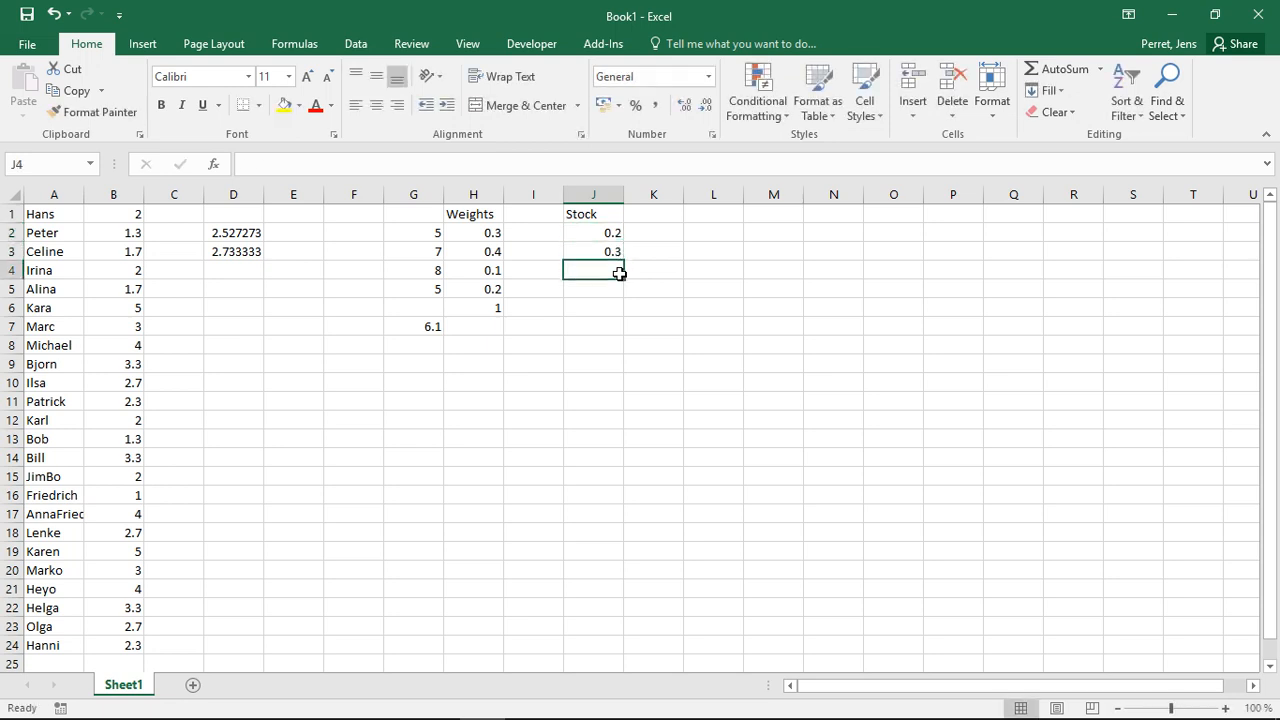
- Enter the remaining Stock values, -0.1 in cell J4 and 0.05 in cell J5
text(-0)
key(Return)
text(1)
key(BackSpace)
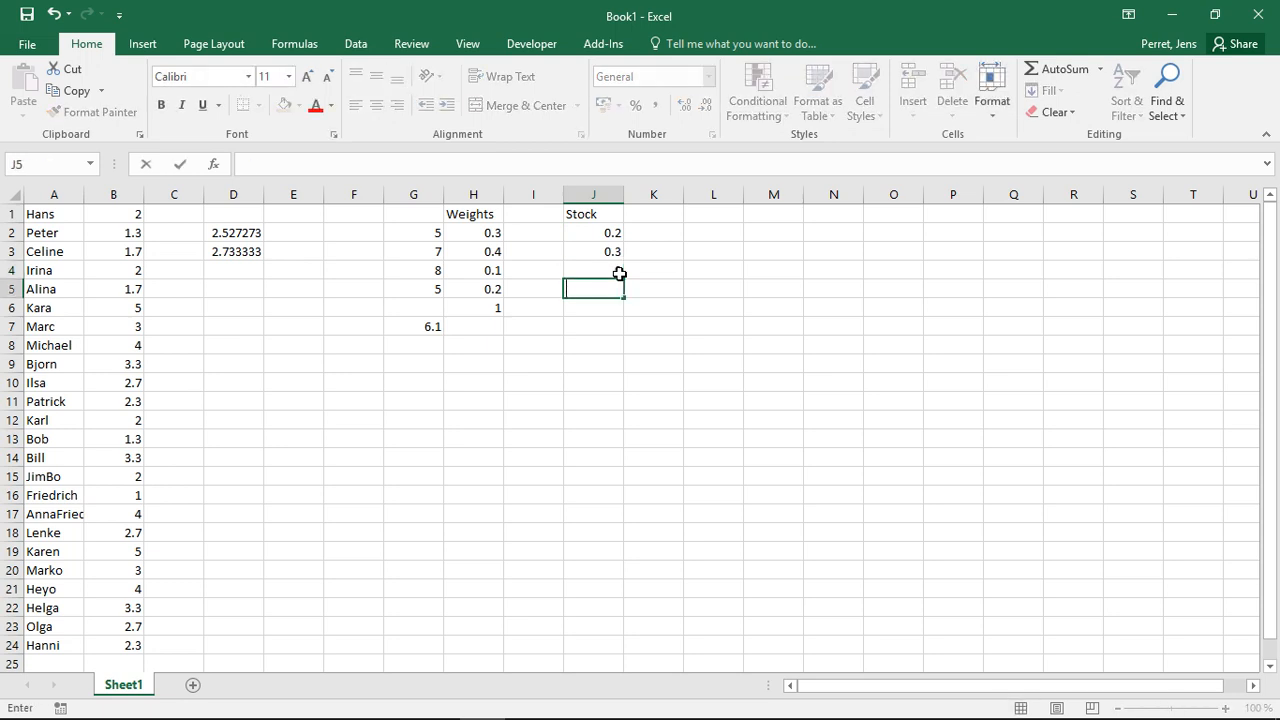
click(619, 273)
text(-0.1)
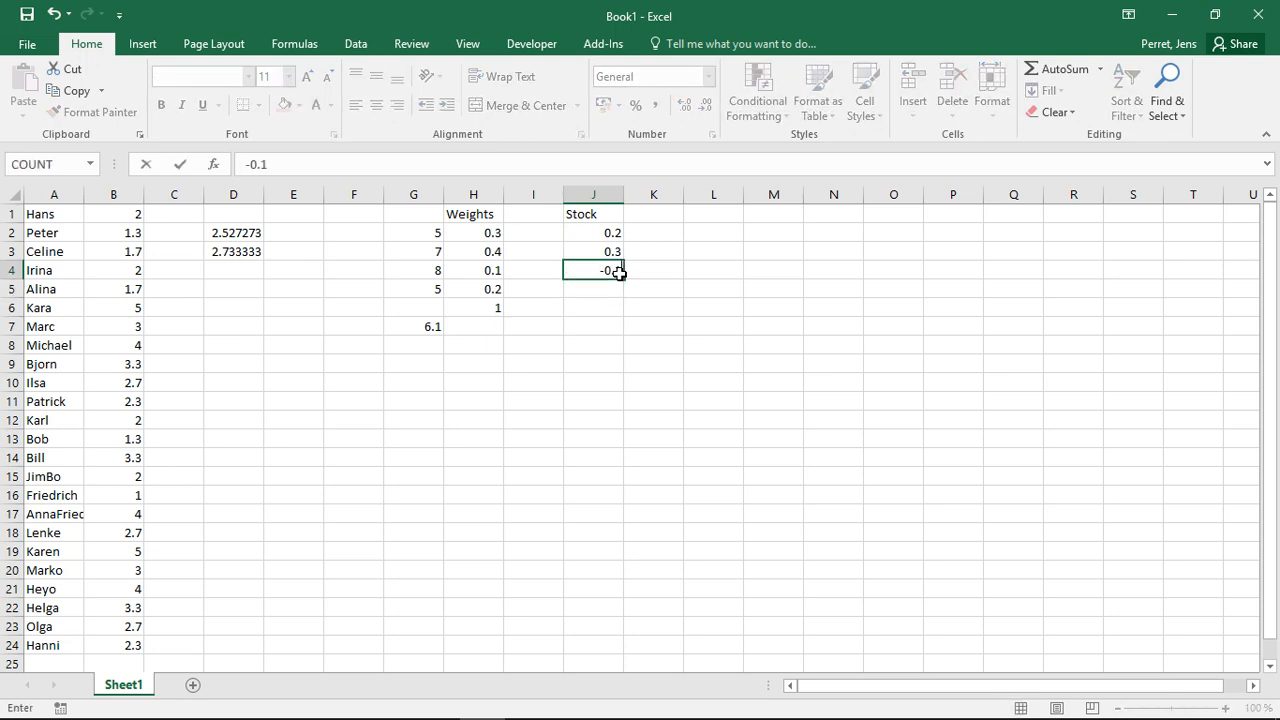
key(Return)
text(1.)
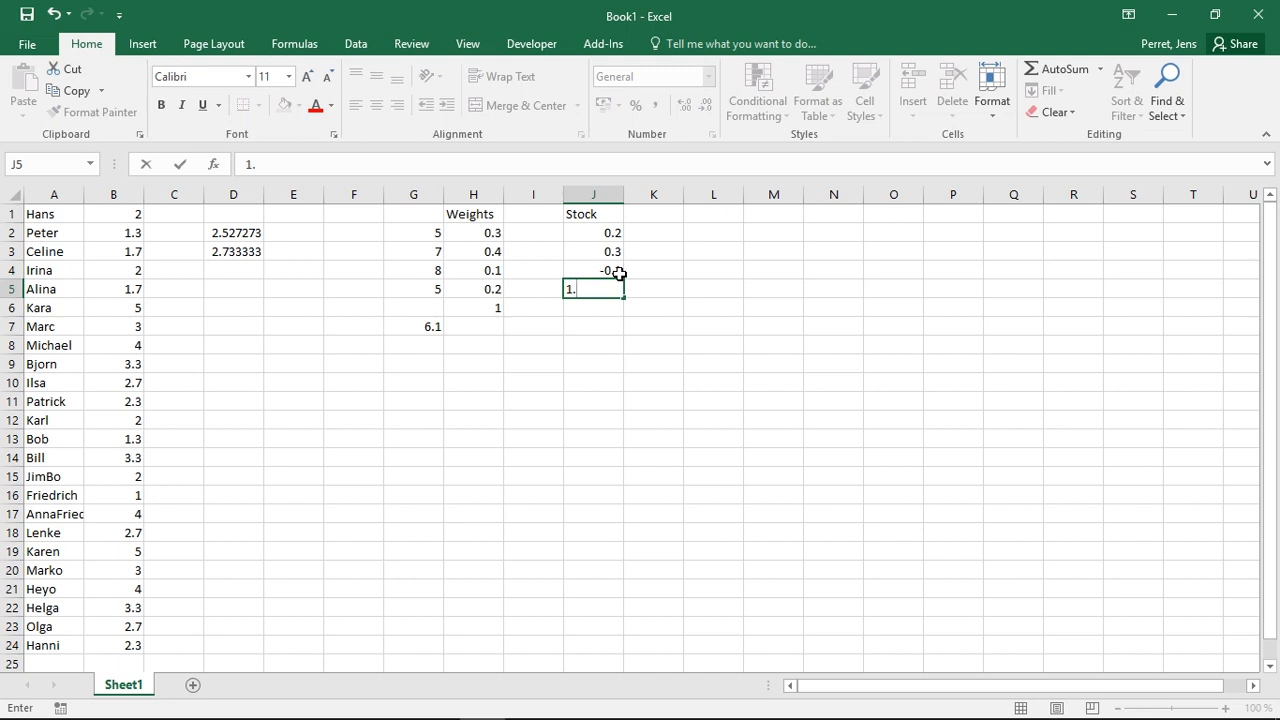
key(BackSpace)
key(BackSpace)
text(0.05)
key(Return)
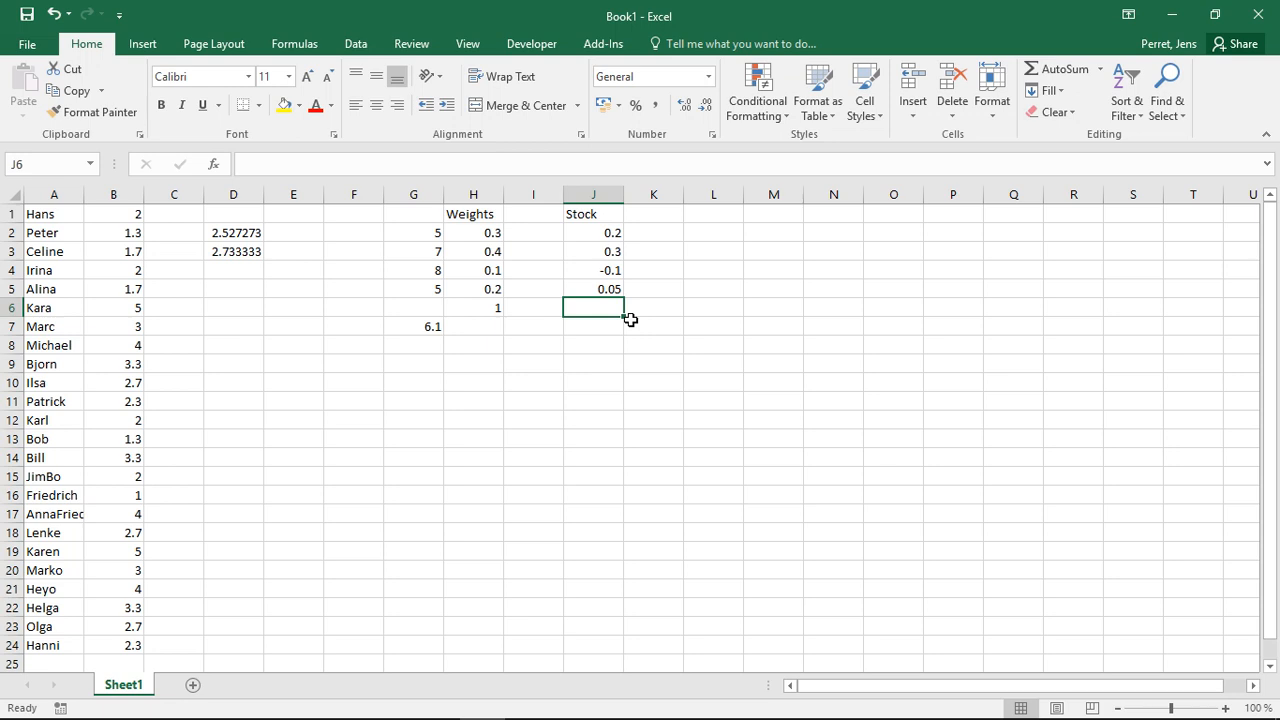
- Enter a GEOMEAN formula in cell J7 over the Stock values J2:J5
key(Return)
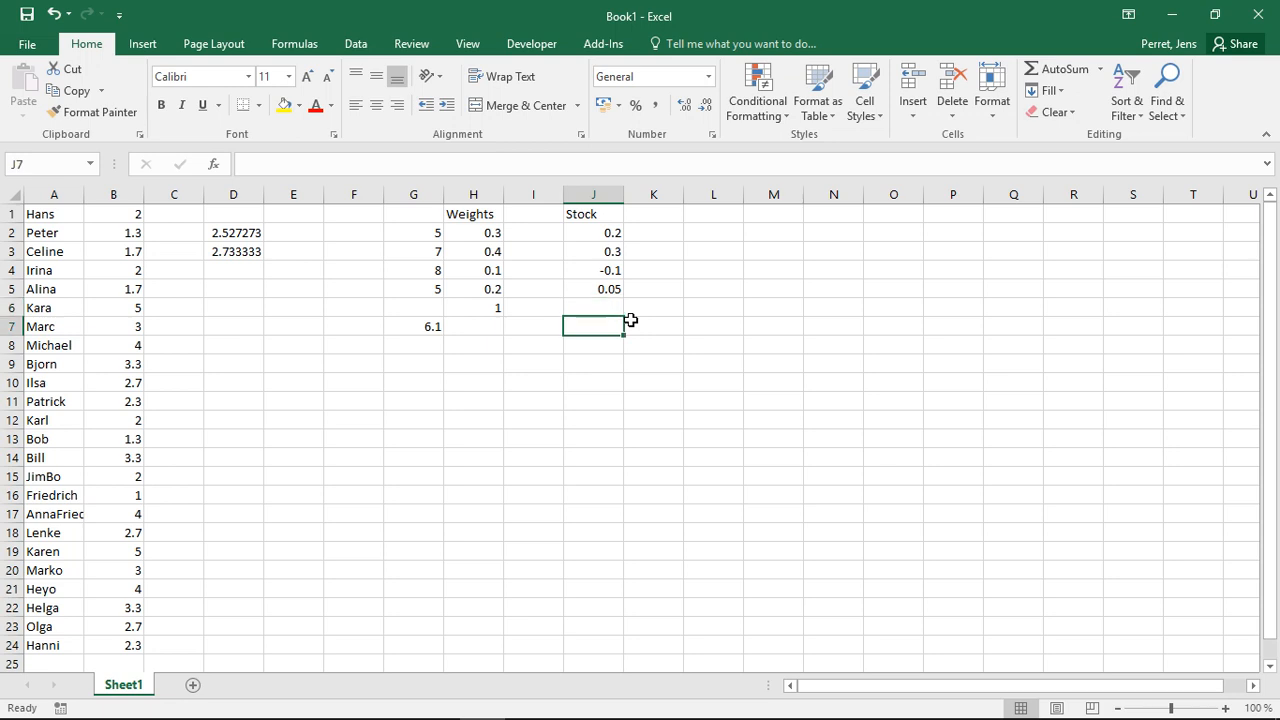
text(=G)
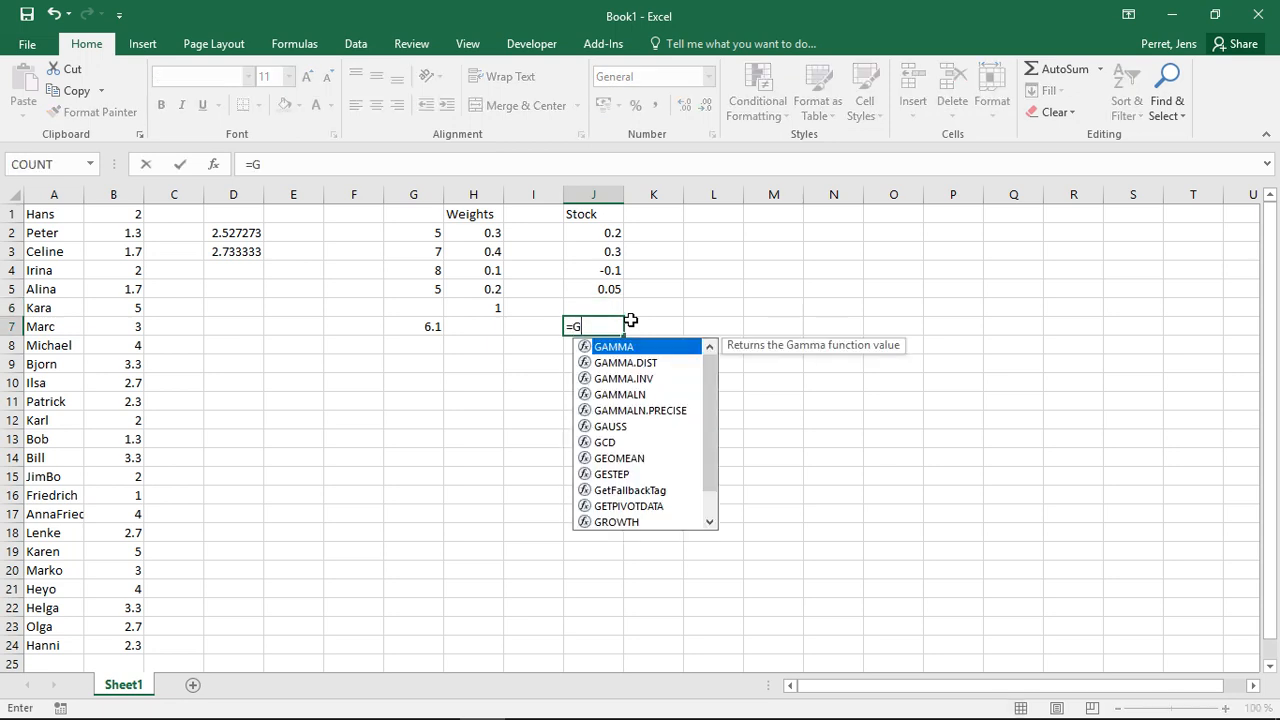
text(E)
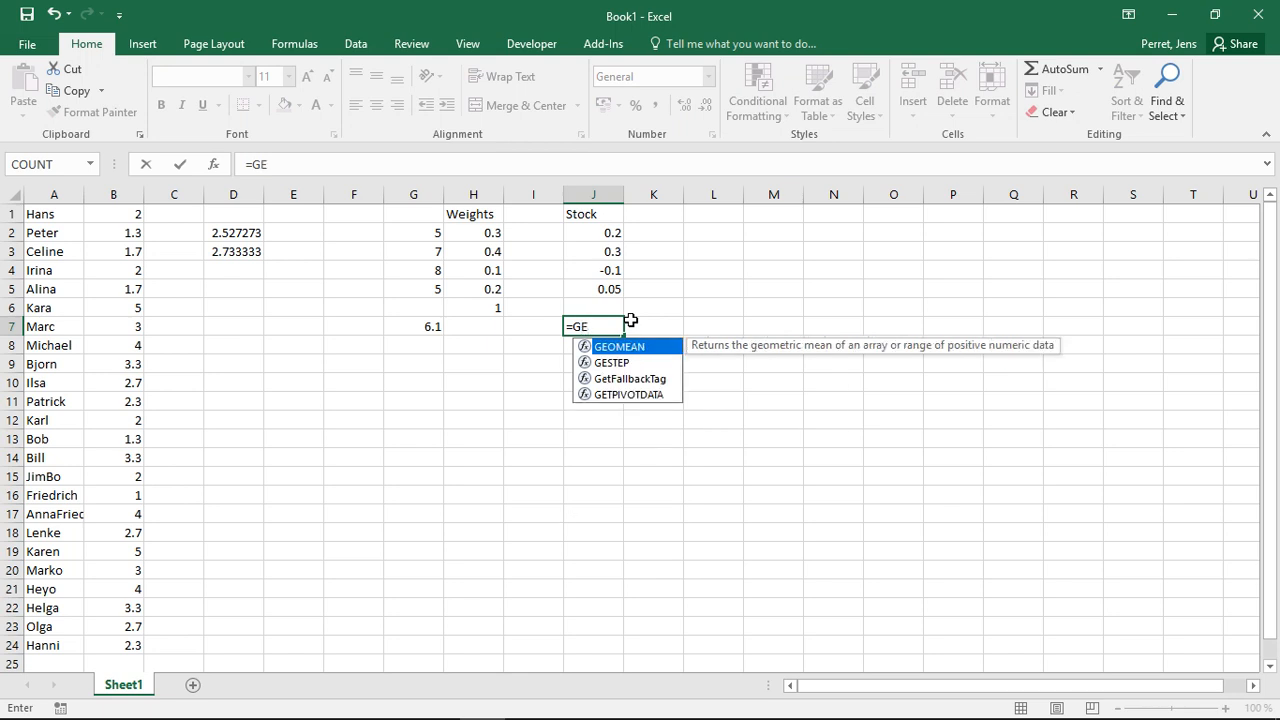
text(O)
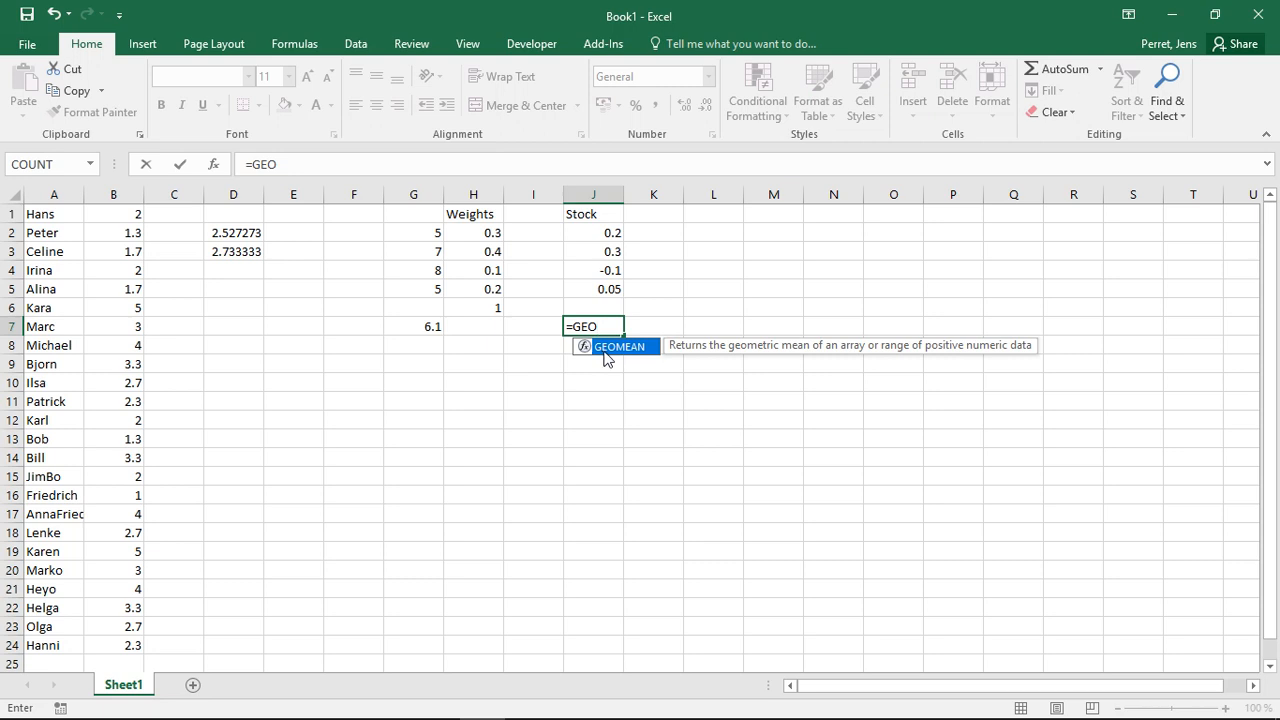
text(MEAN()
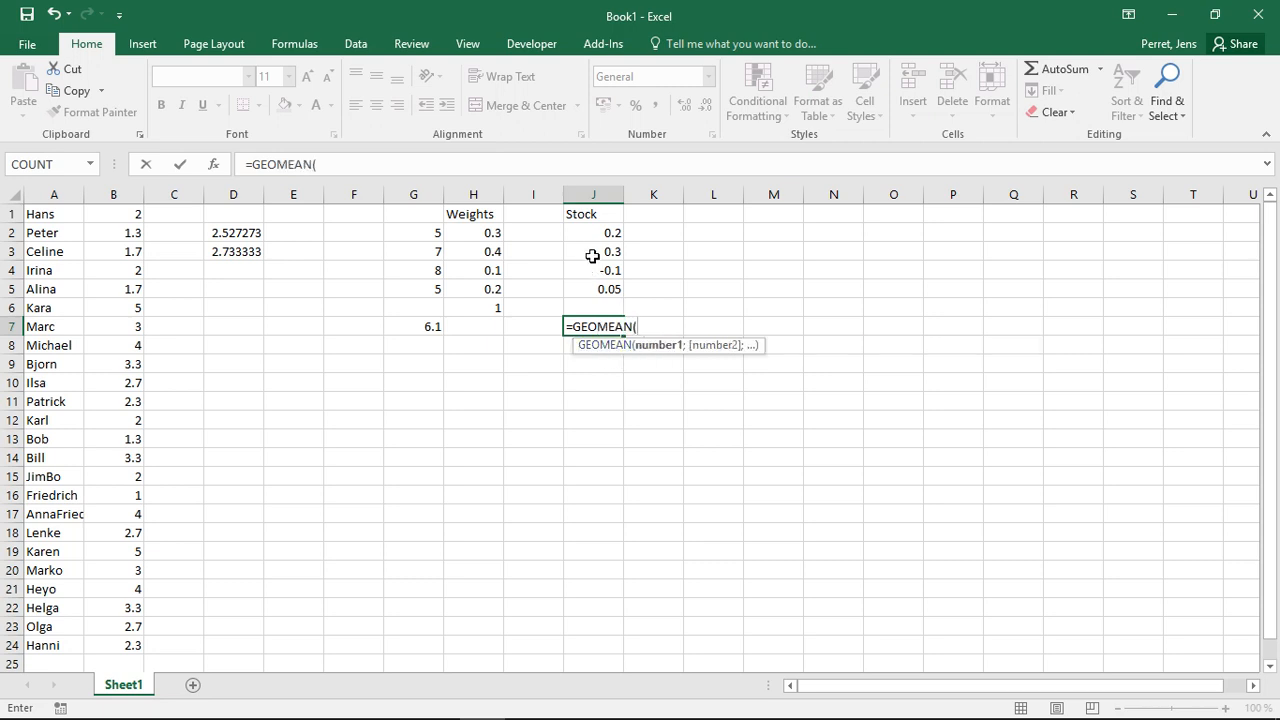
drag(591, 237, 597, 296)
text())
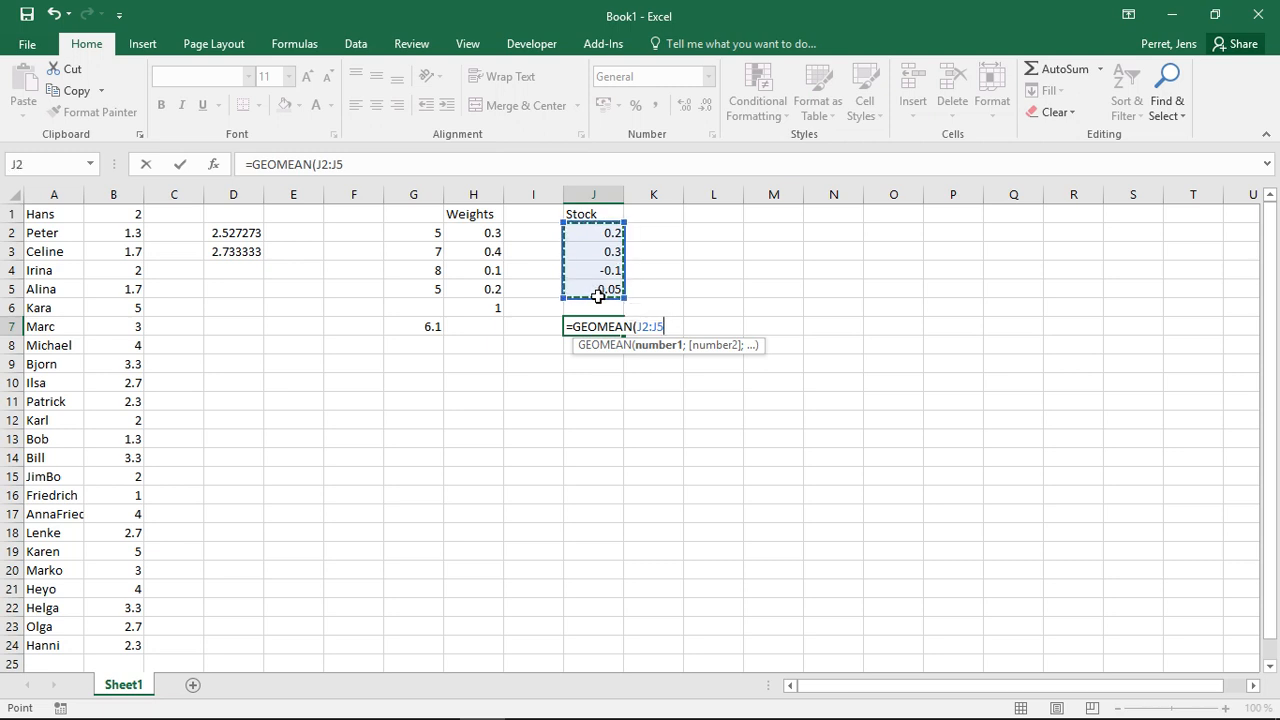
key(Return)
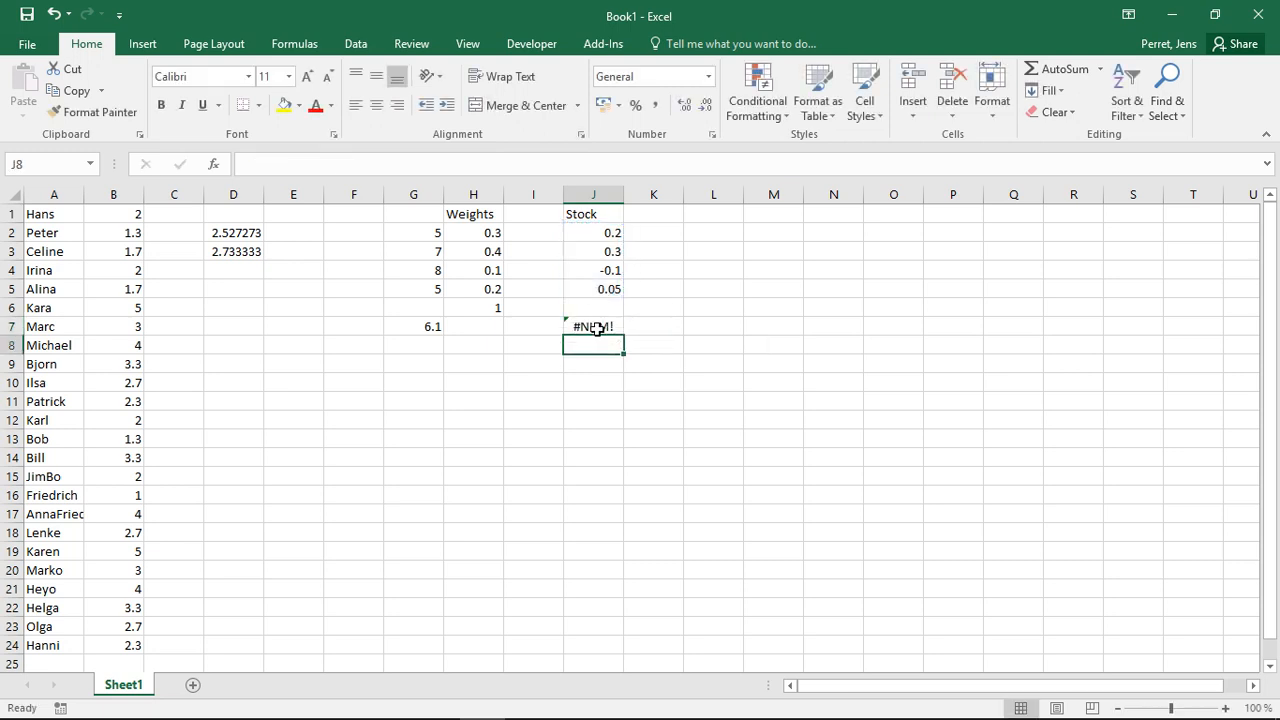
- Examine the GEOMEAN formula in J7 and go through the Stock values in J2:J5 one by one
click(595, 328)
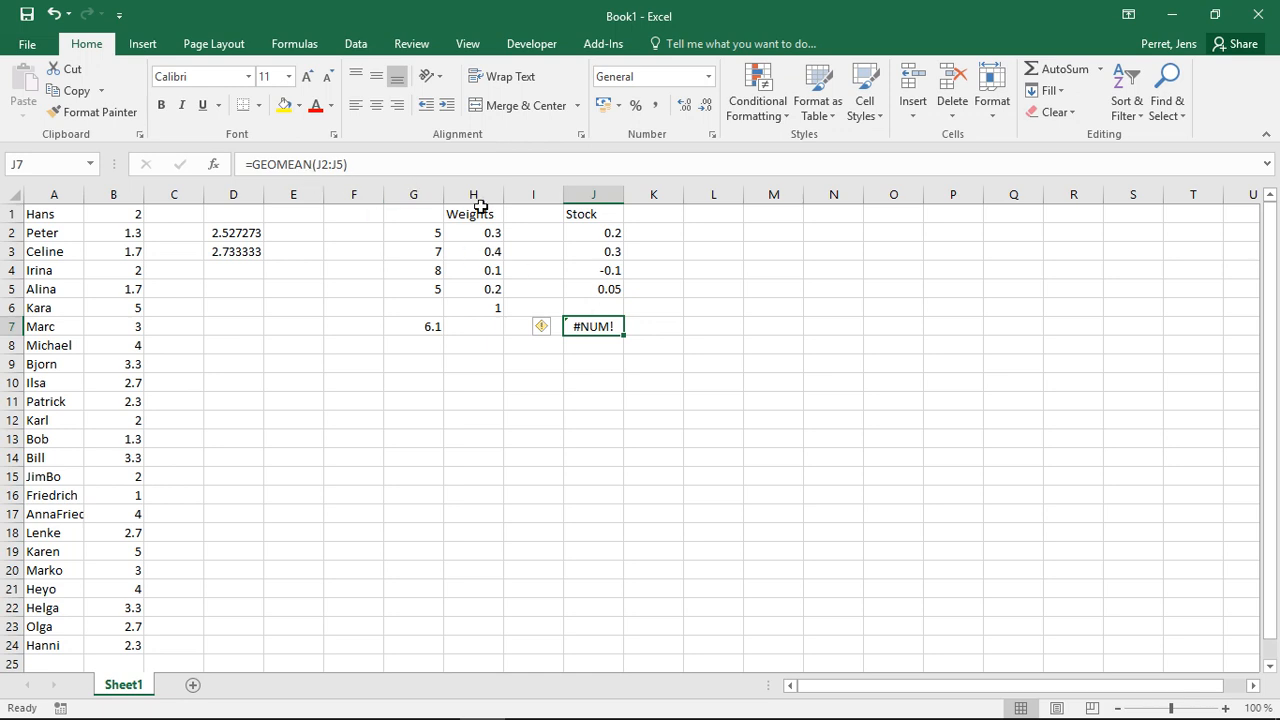
click(647, 235)
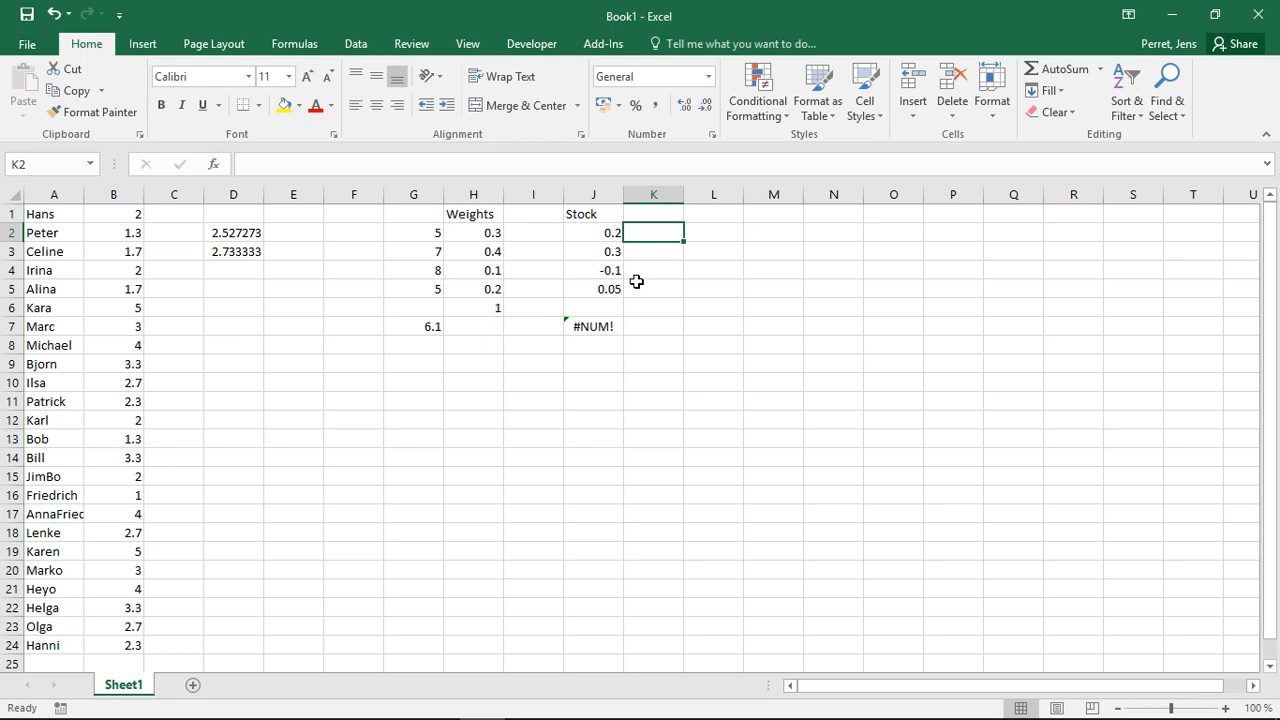
drag(610, 236, 604, 295)
click(656, 232)
key(Left)
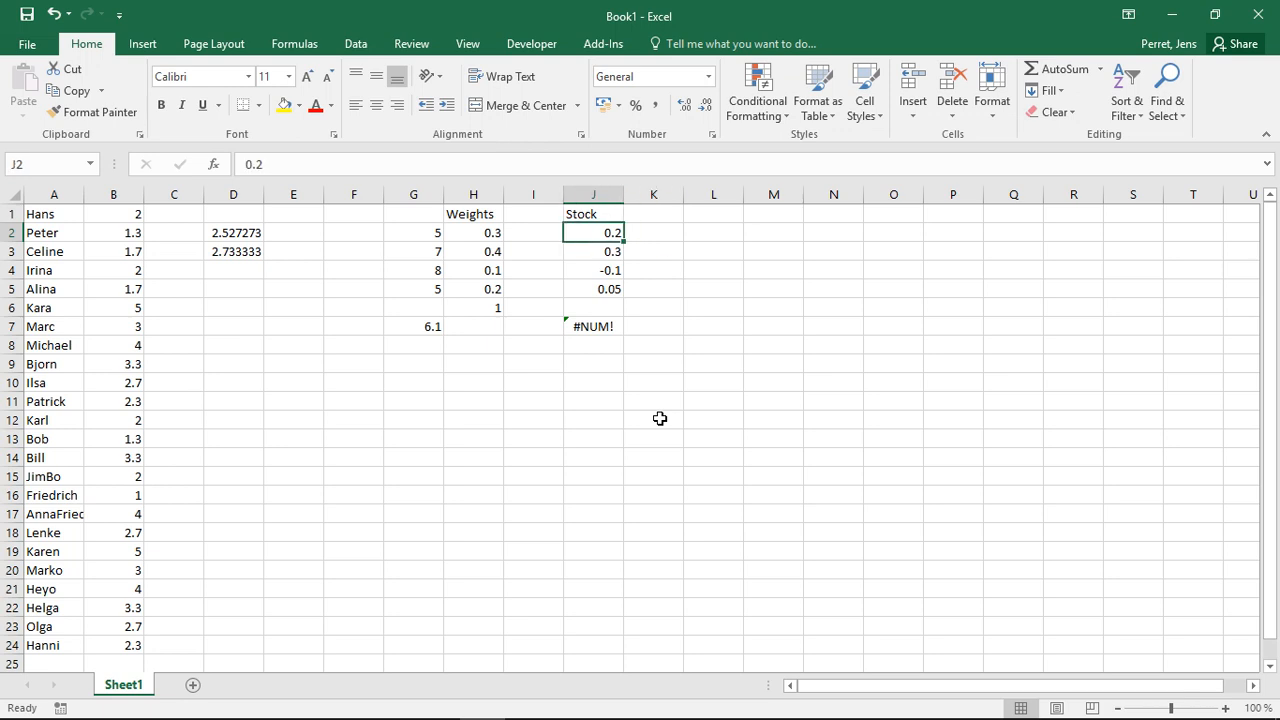
key(Down)
key(Down)
key(Up)
key(Up)
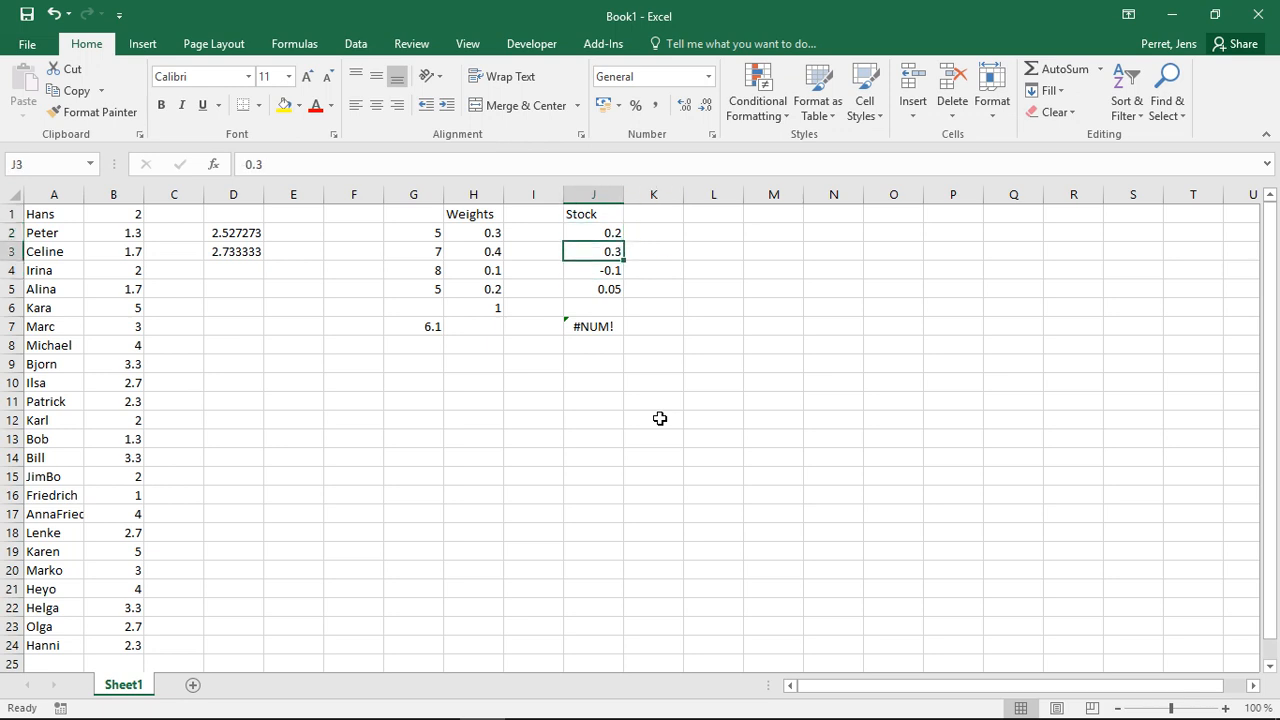
key(Down)
key(Down)
key(Down)
key(Up)
key(Up)
key(Up)
- Enter the formula =1+J2 in cell K2 and fill it down to K5
key(Right)
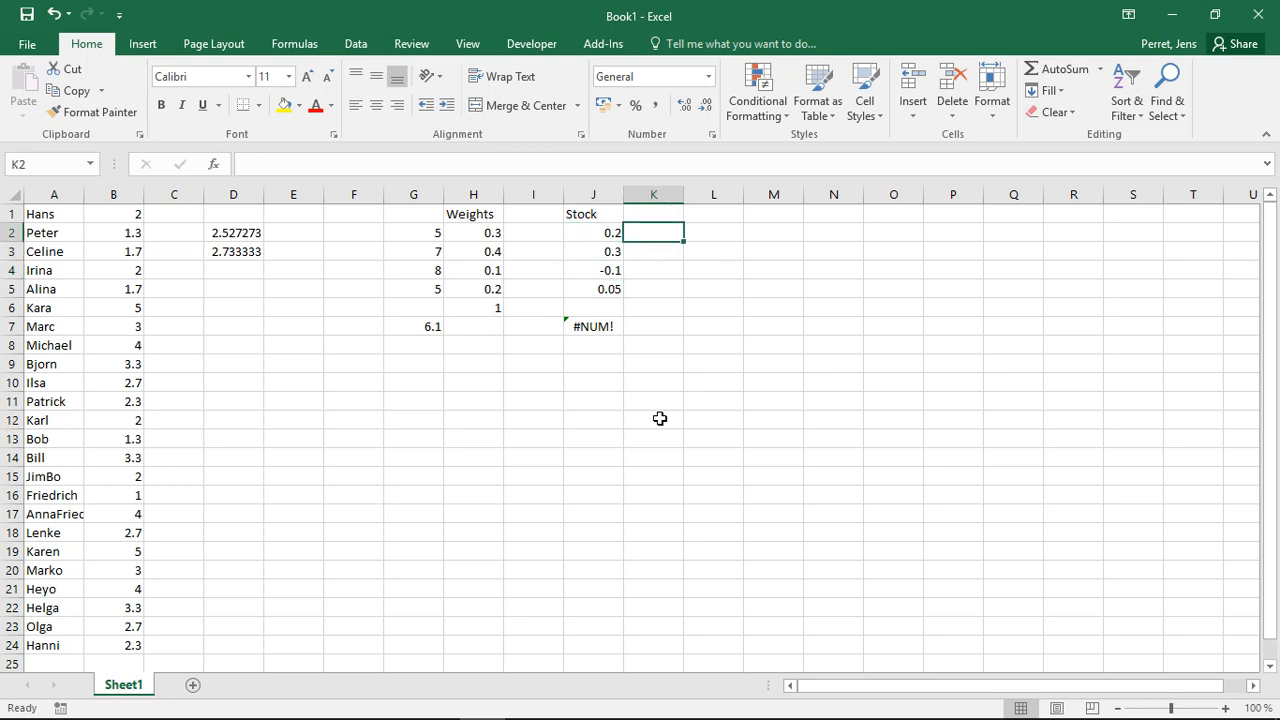
text(=1+)
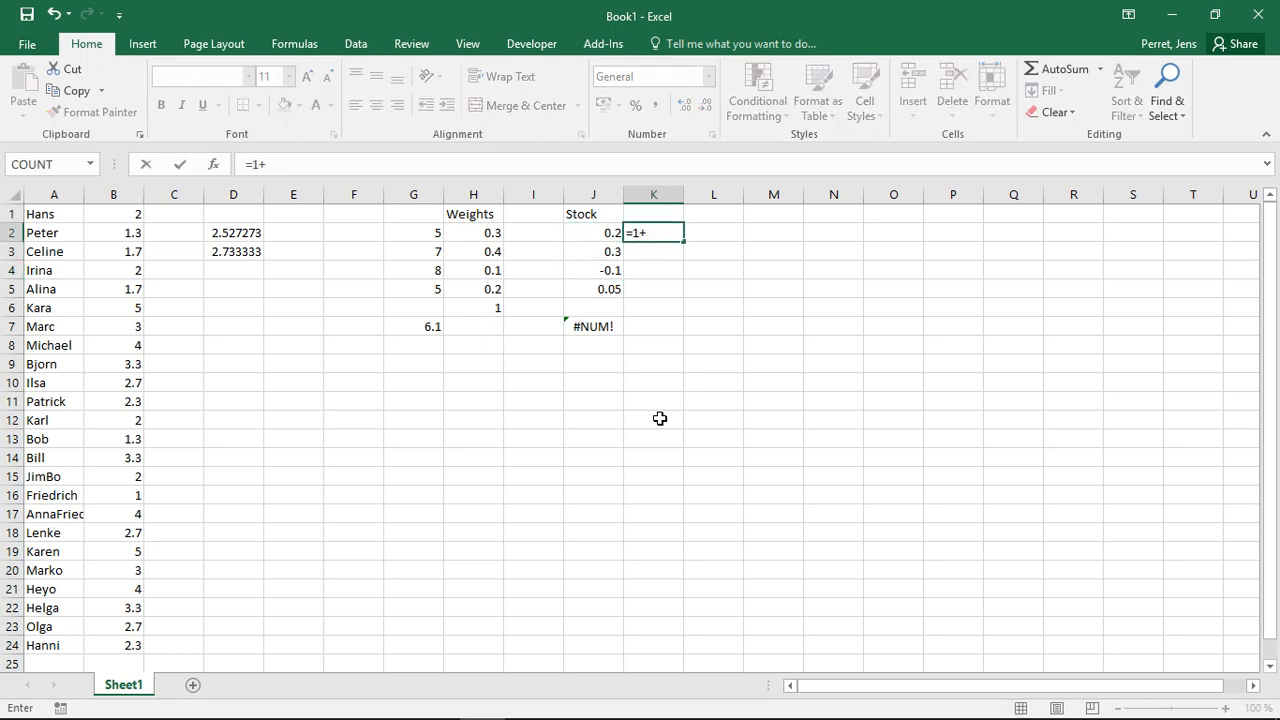
key(Left)
key(Return)
key(Up)
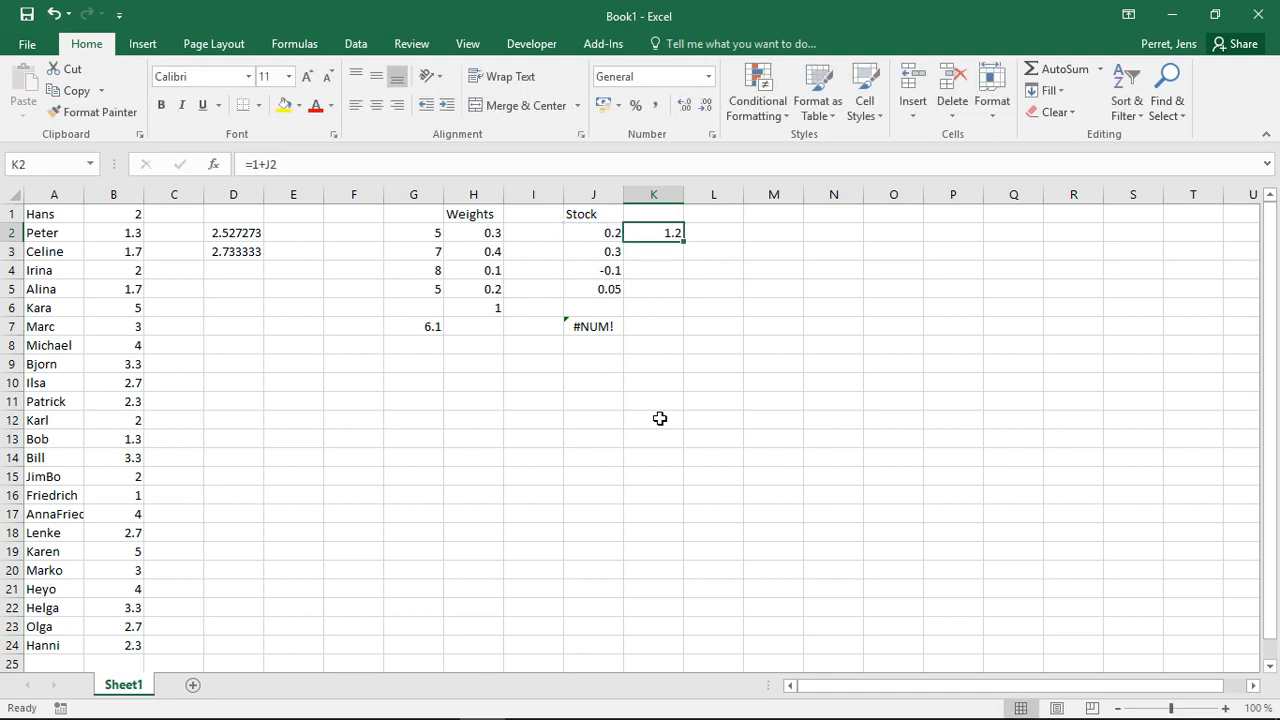
drag(684, 241, 677, 297)
- Calculate the average growth rate in cell K7 with the formula =GEOMEAN(K2:K5)-1
click(648, 323)
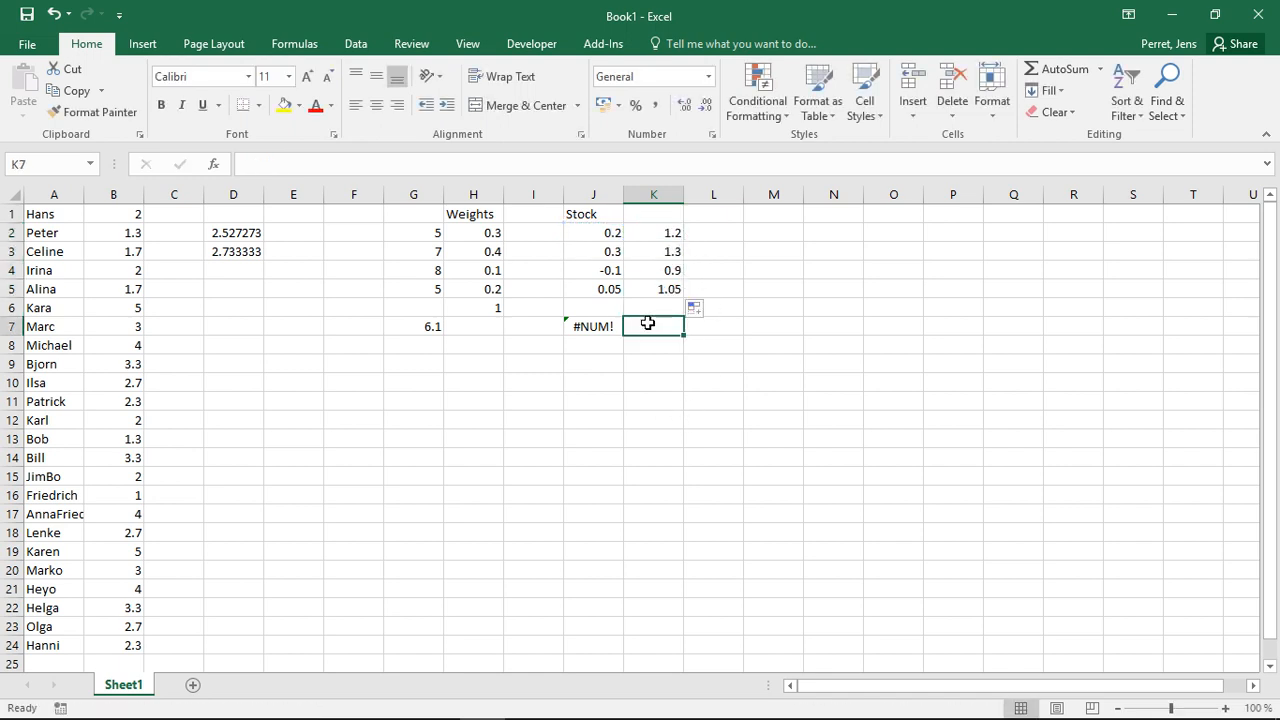
text(=GEOME)
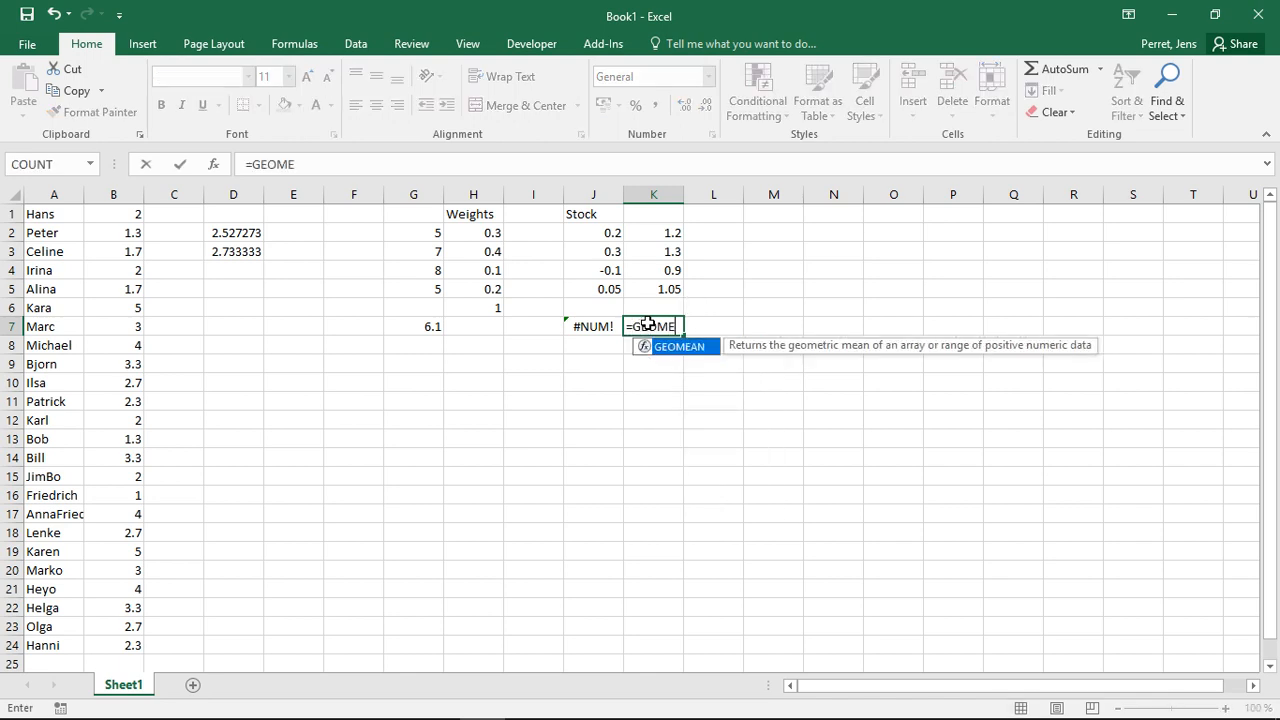
text(AN()
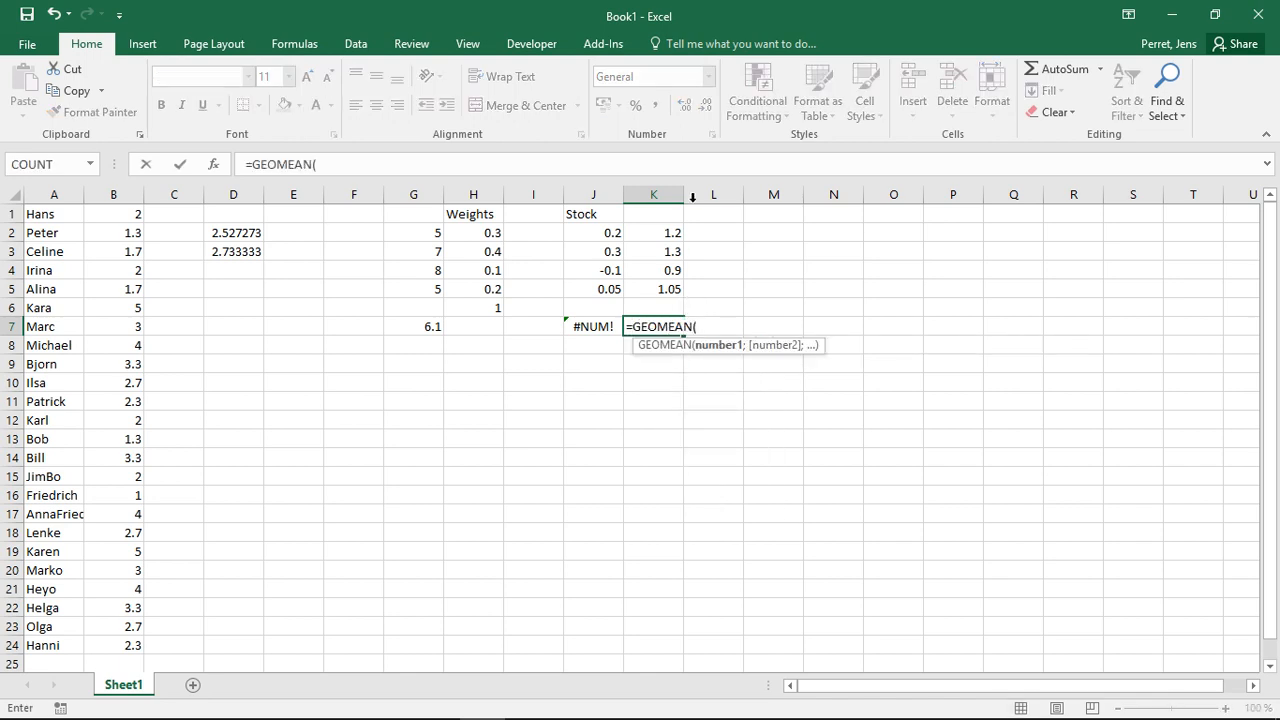
drag(655, 232, 665, 288)
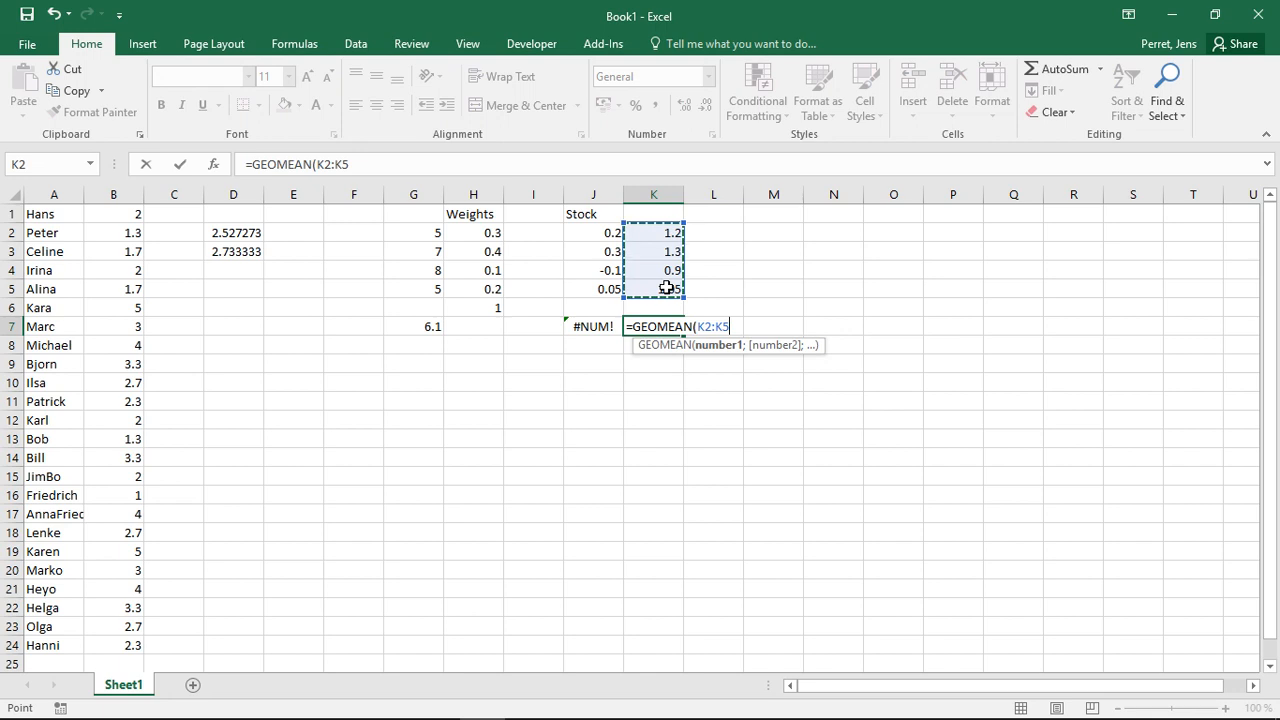
text())
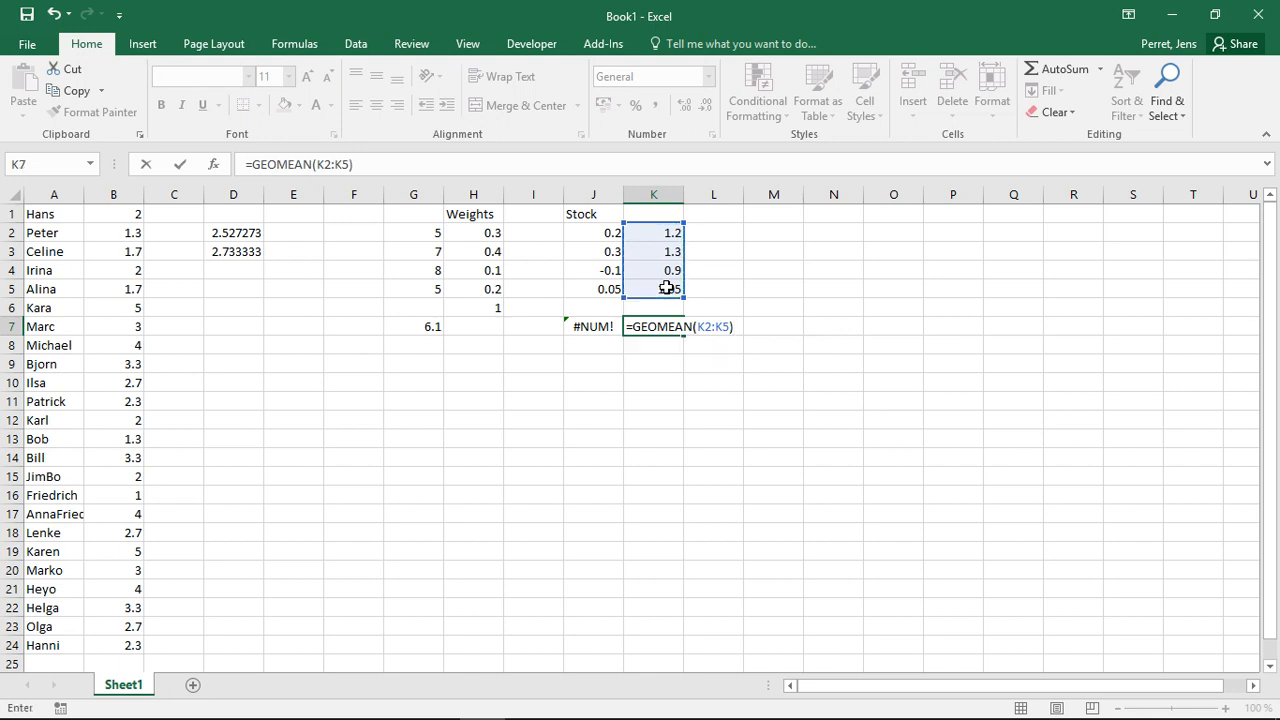
text(-1)
key(Return)
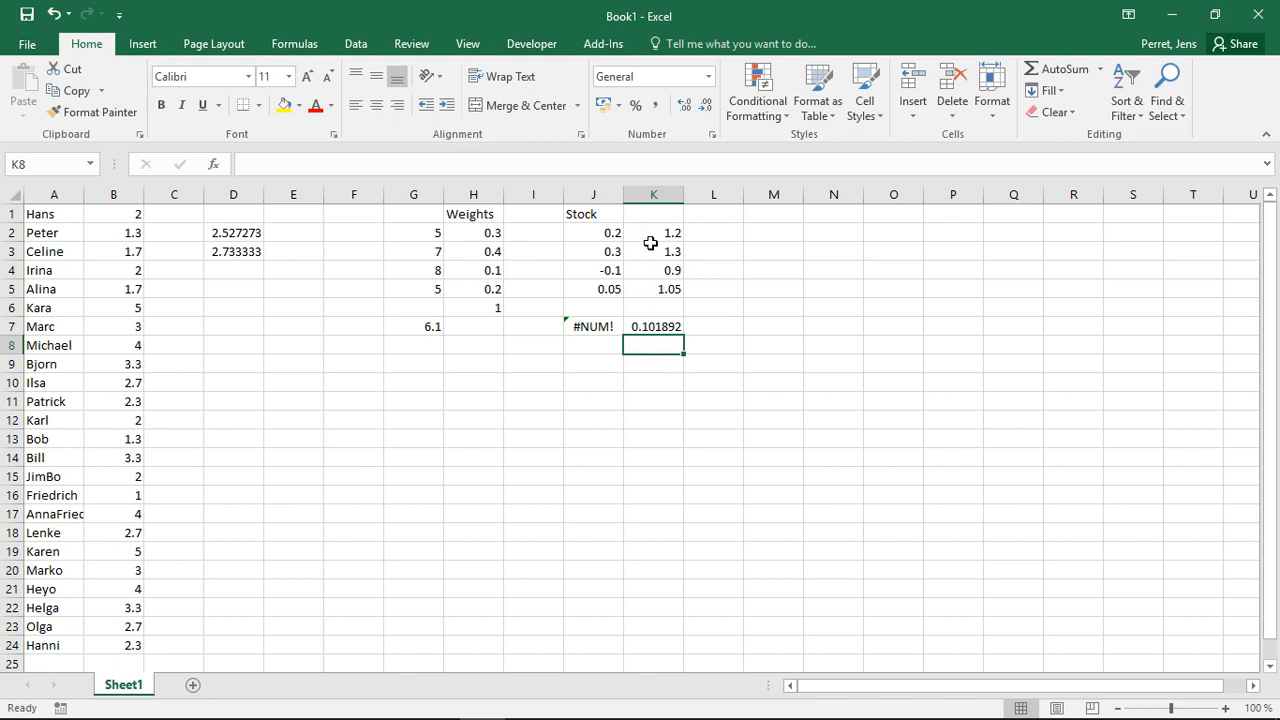
click(584, 326)
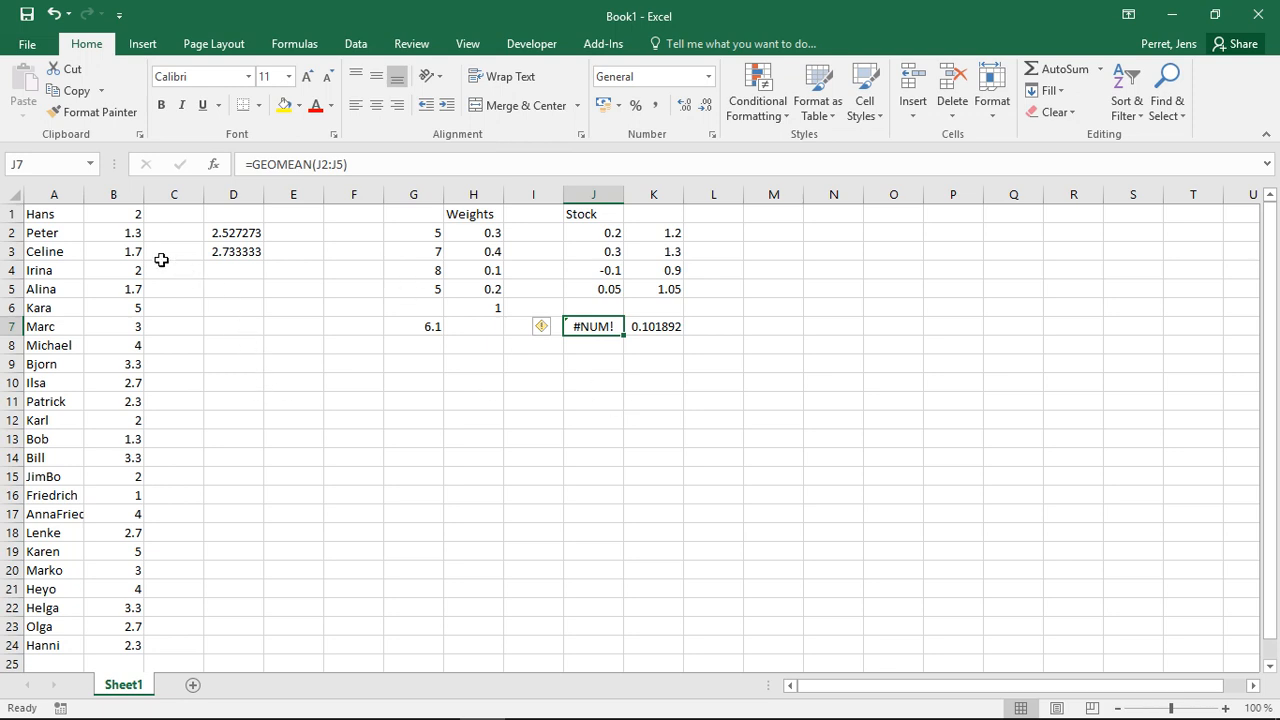
- Calculate the harmonic mean of the values in column B in cell D7 with the formula =HARMEAN(B1:B24)
click(220, 323)
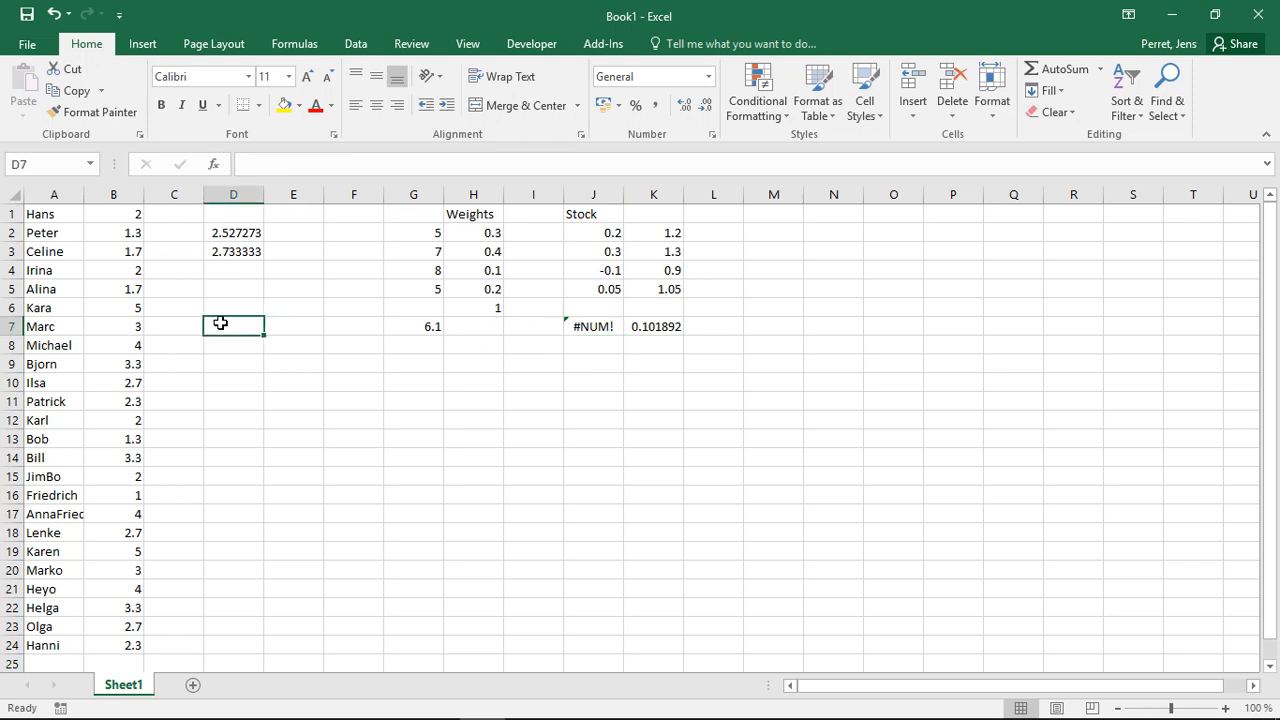
text(=H)
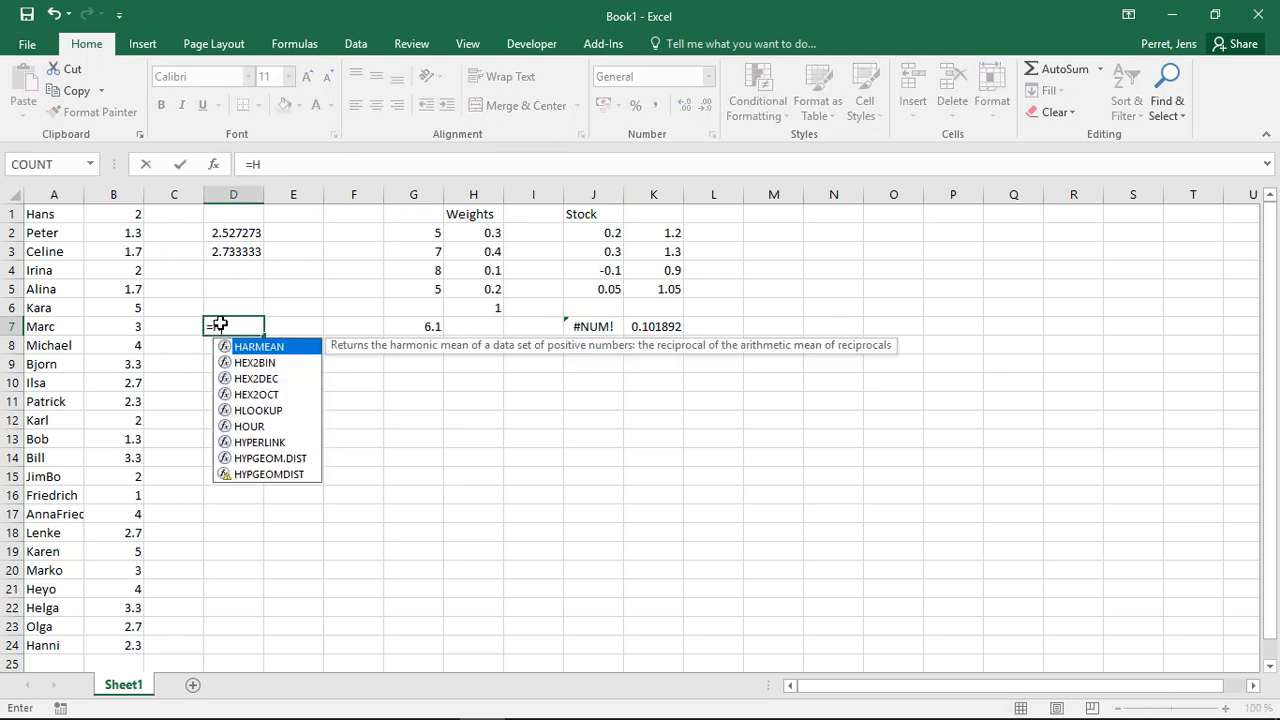
text(ARM)
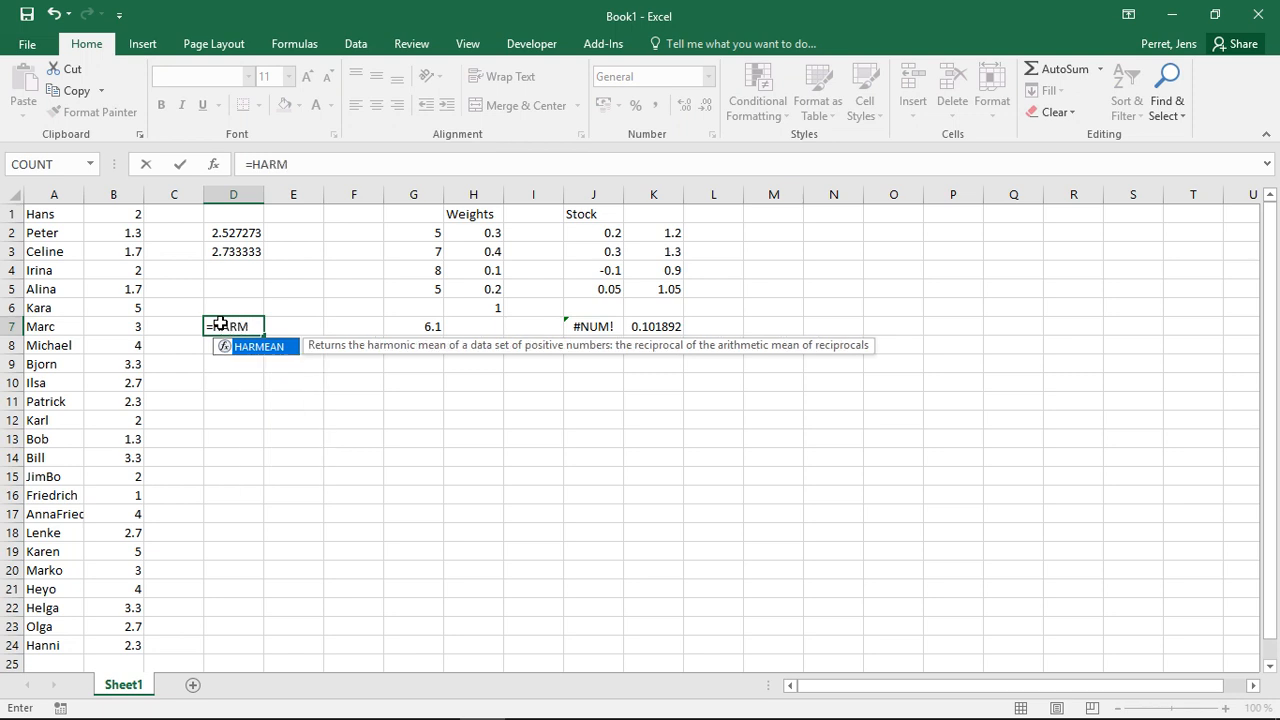
key(BackSpace)
text(MMAN)
key(BackSpace)
key(BackSpace)
key(BackSpace)
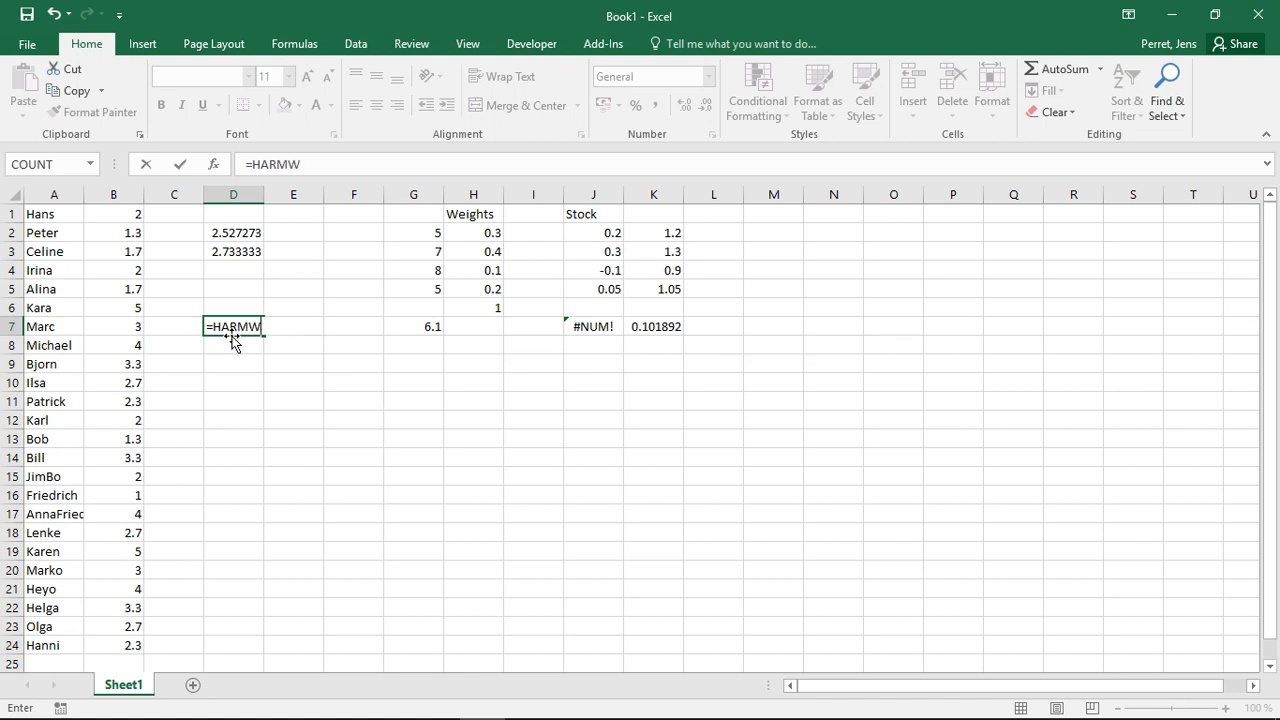
text(E)
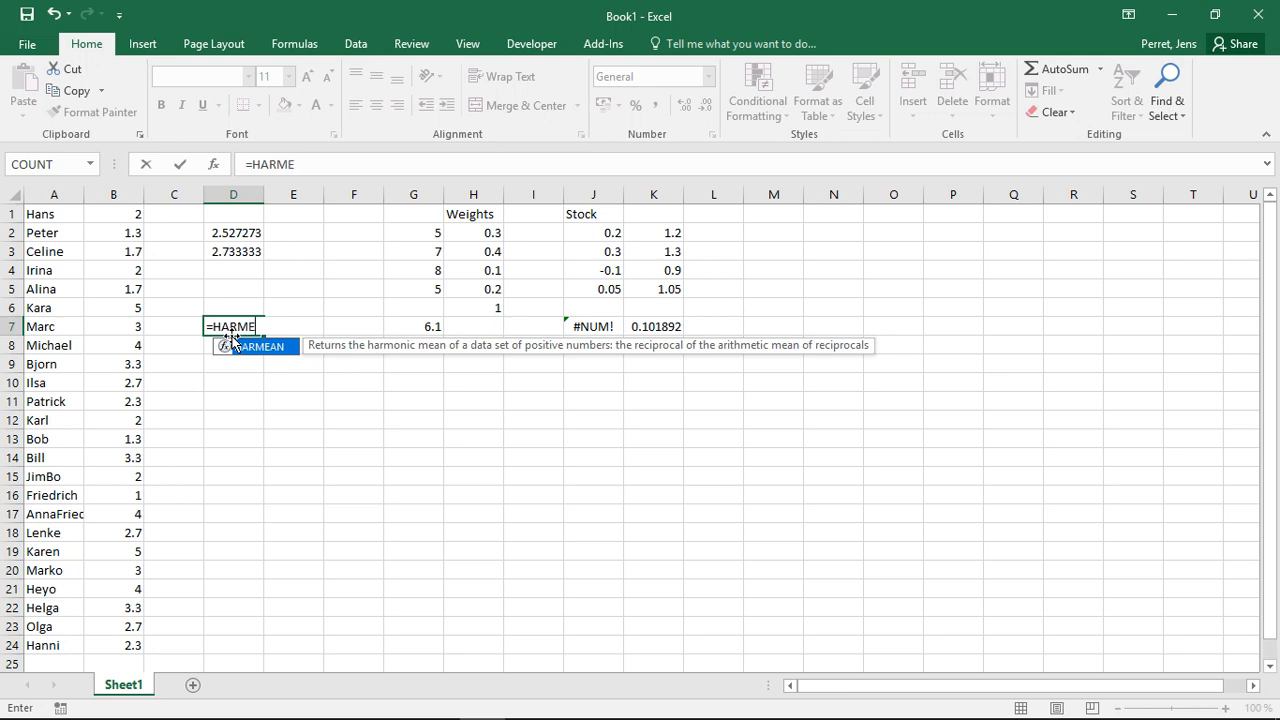
text(AN)
text(()
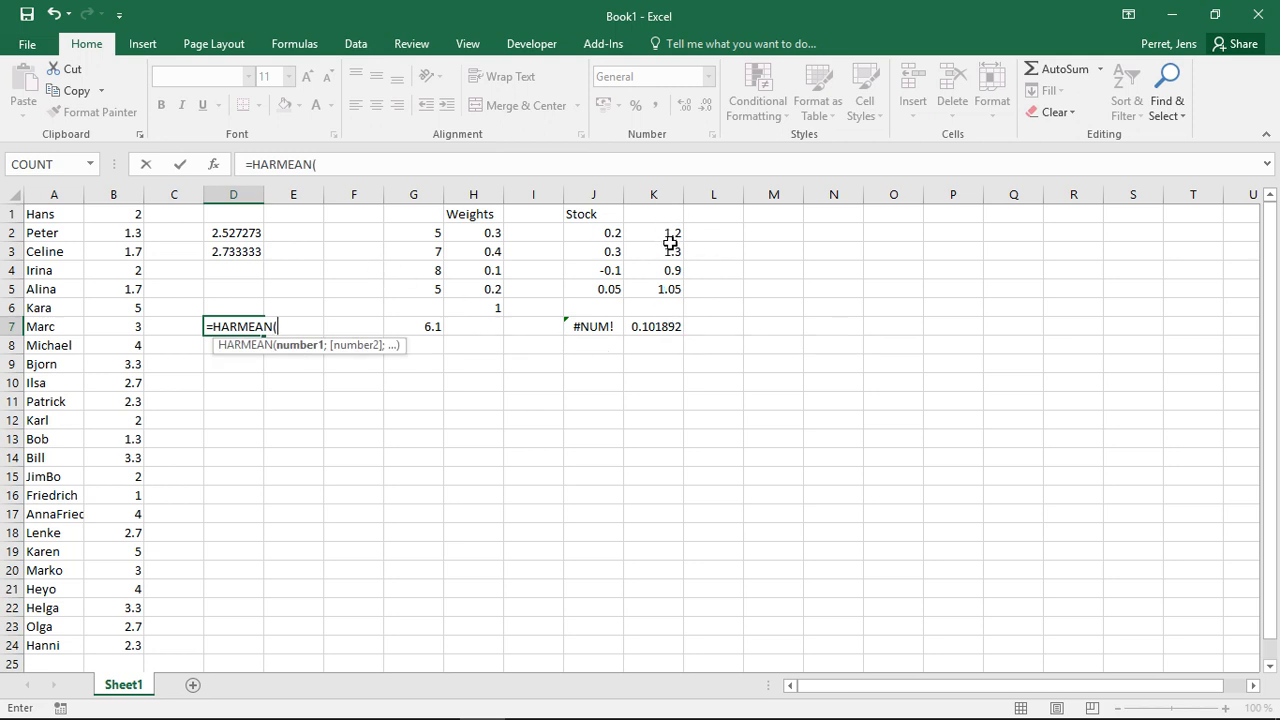
click(124, 218)
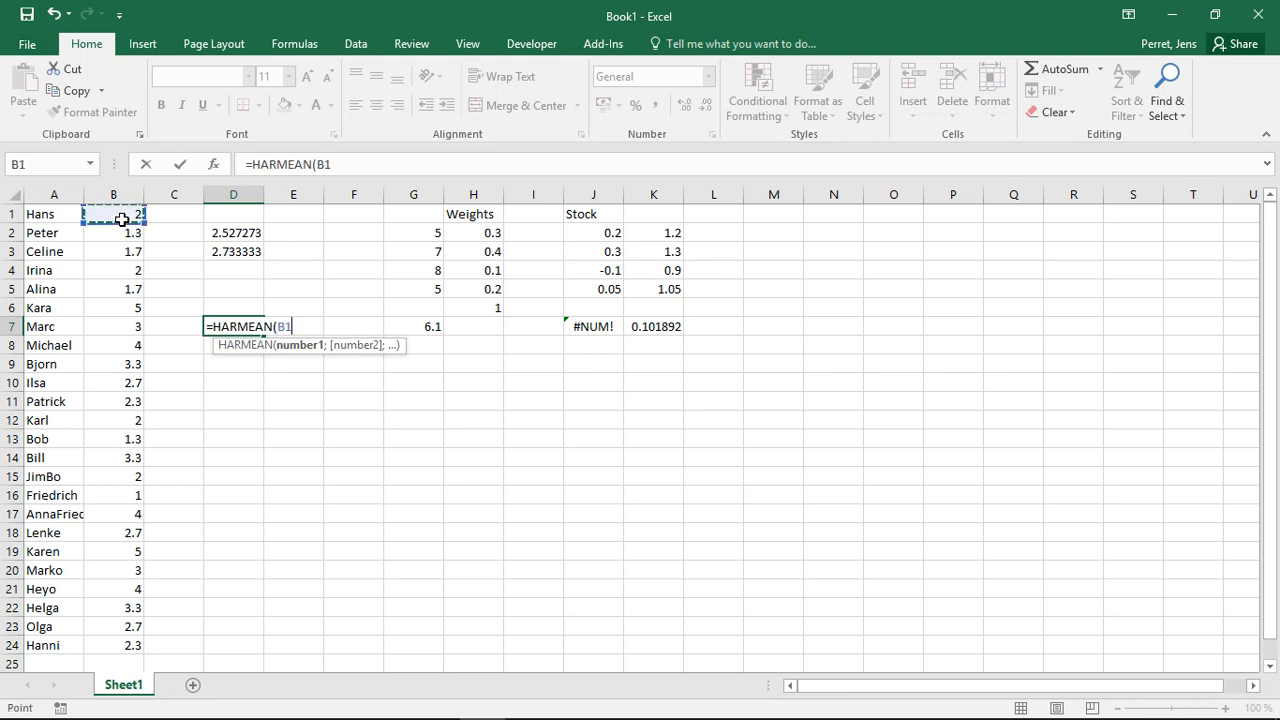
key(ctrl+shift+Down)
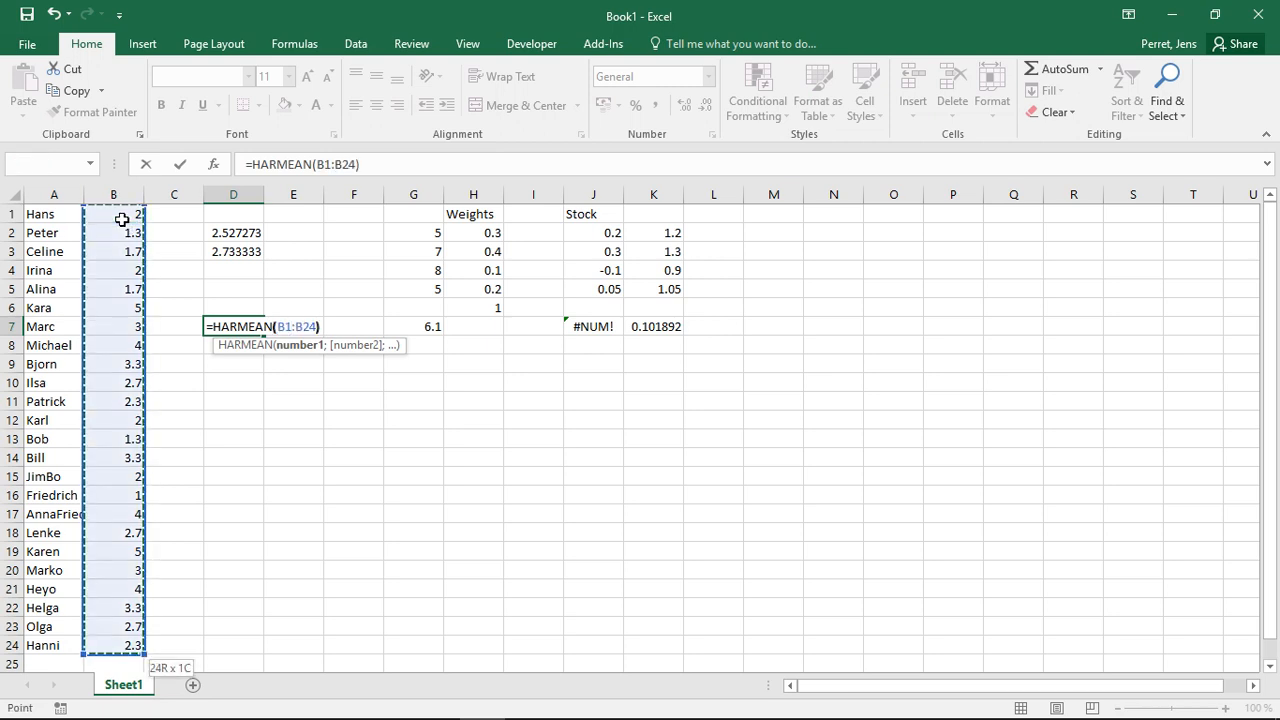
key(ctrl+Return)
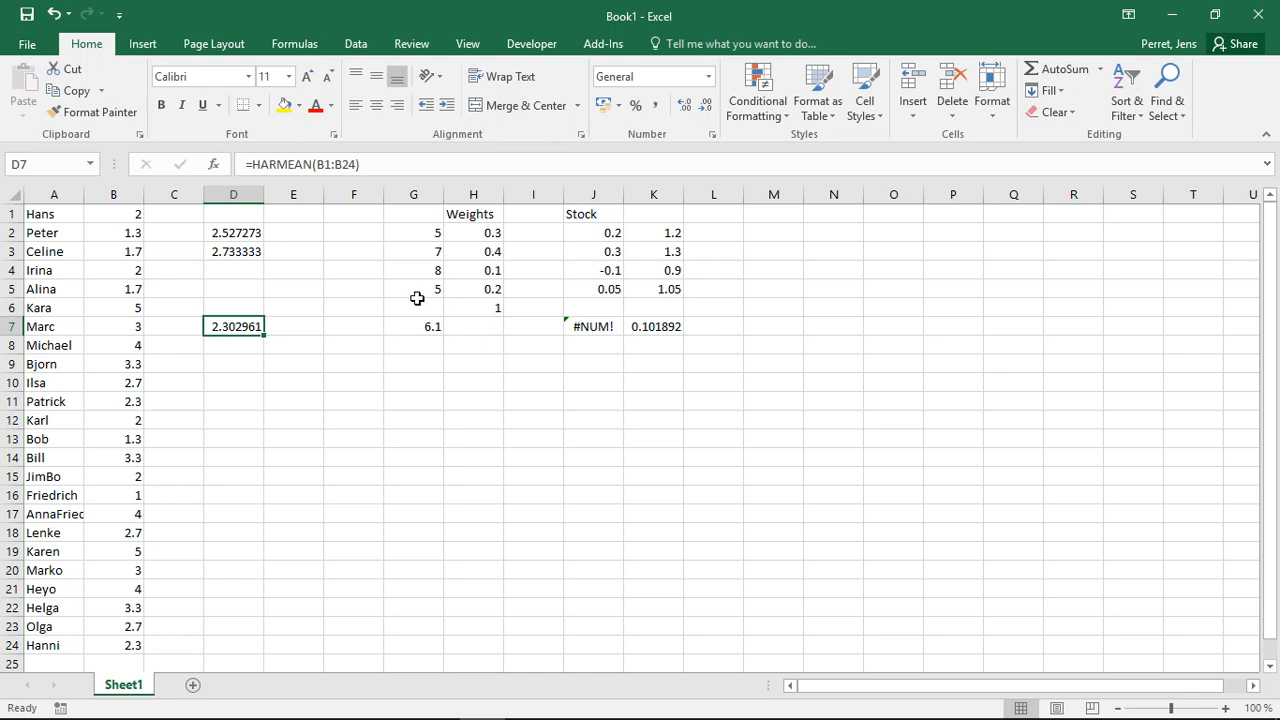
- Review the AVERAGEIF, AVERAGE, SUMPRODUCT, GEOMEAN and HARMEAN formulas in D2, D3, G7, J7, K7 and D7, along with the growth factors in K2:K5
click(213, 232)
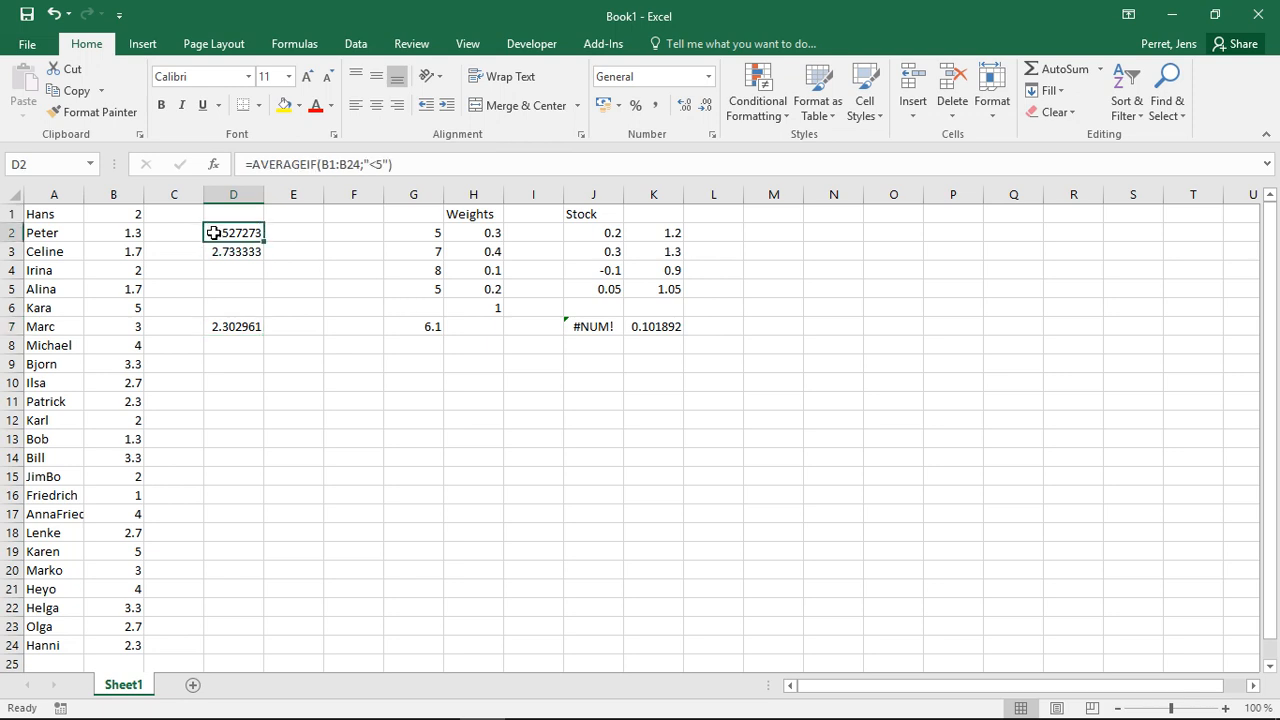
click(217, 250)
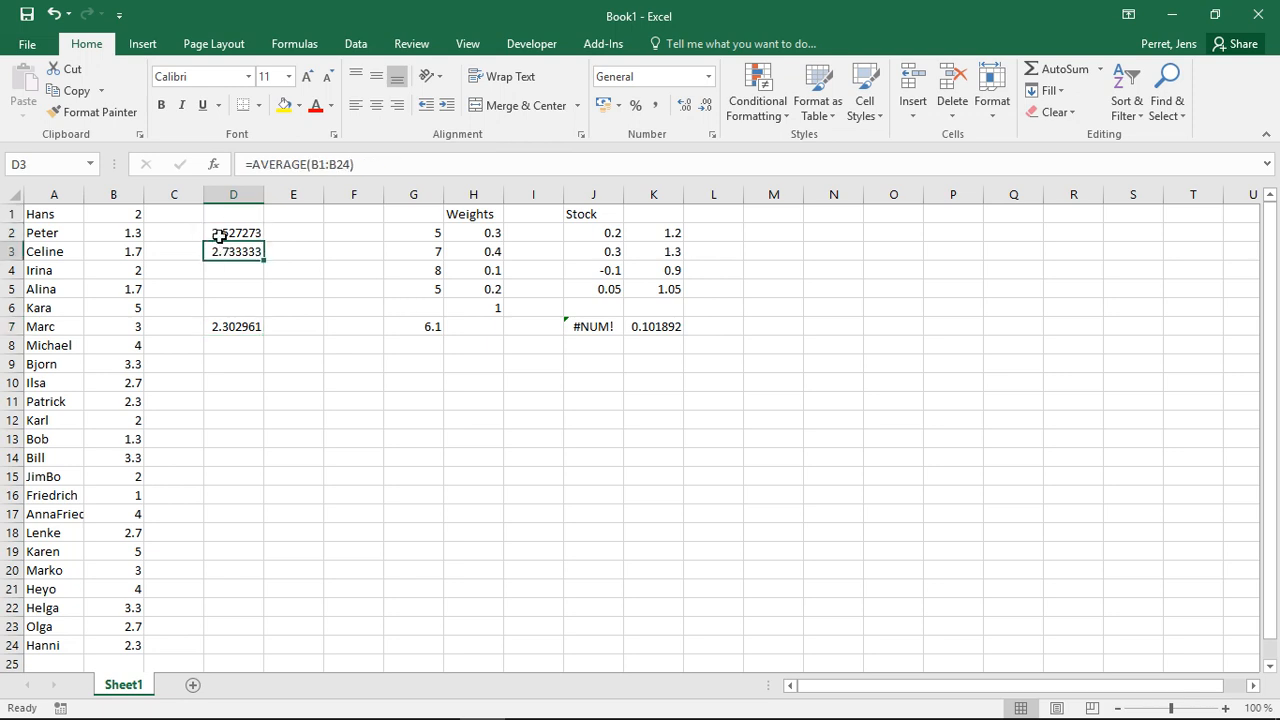
click(219, 237)
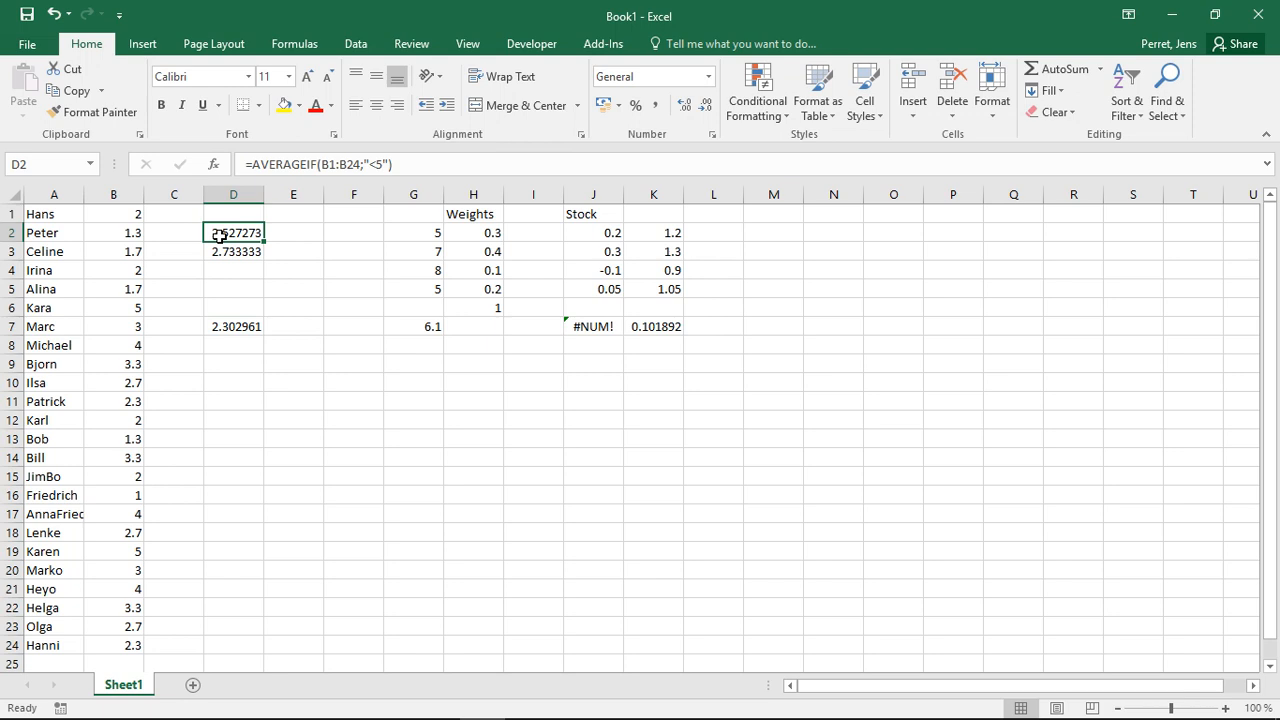
click(436, 326)
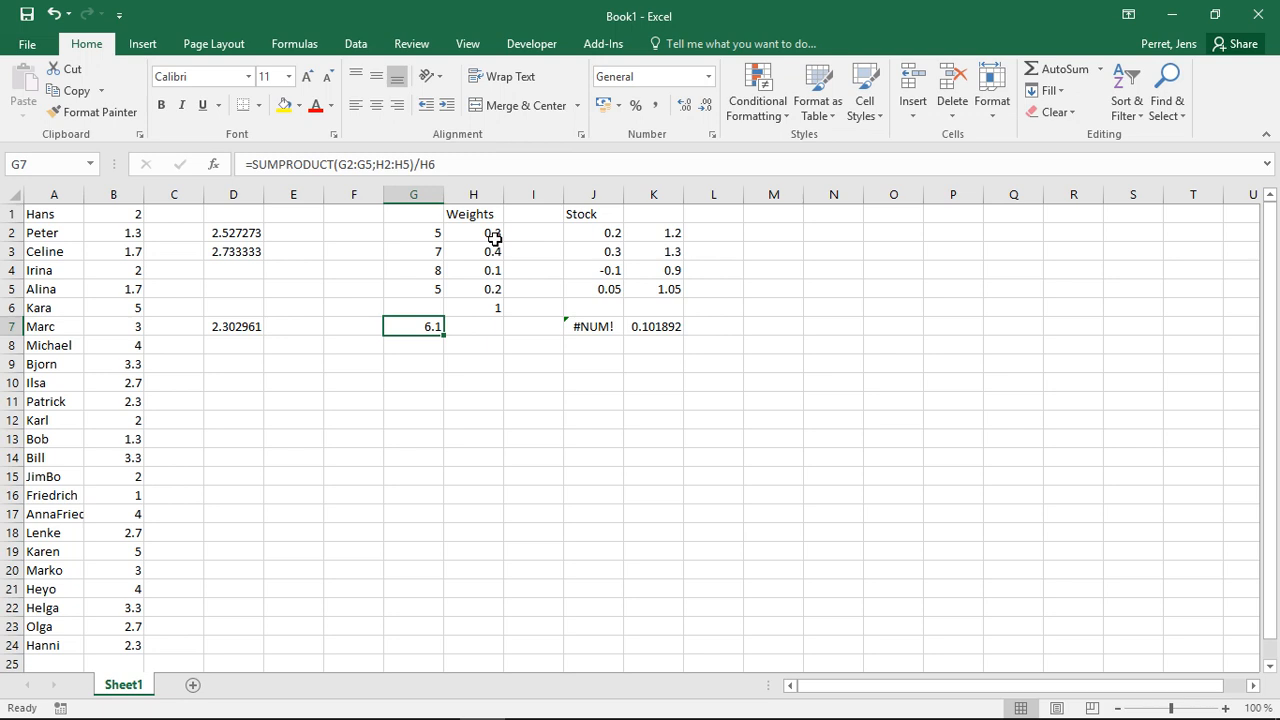
click(598, 326)
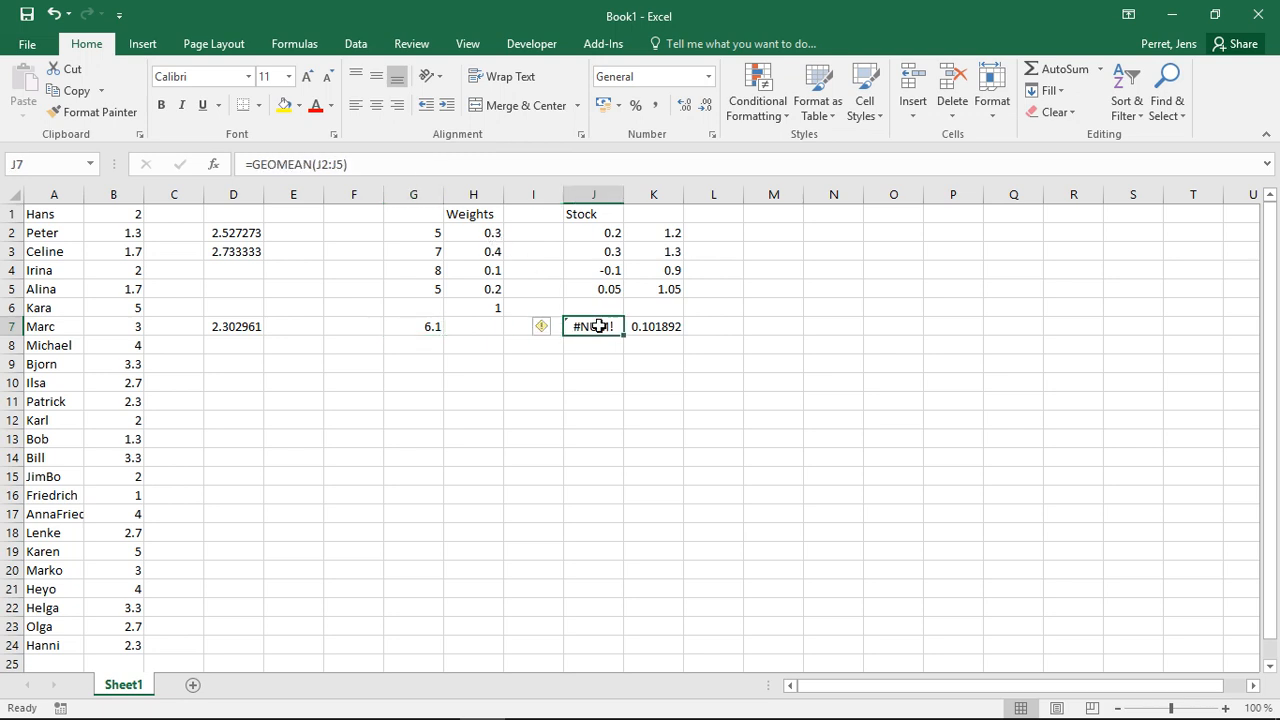
click(665, 326)
click(604, 325)
click(638, 326)
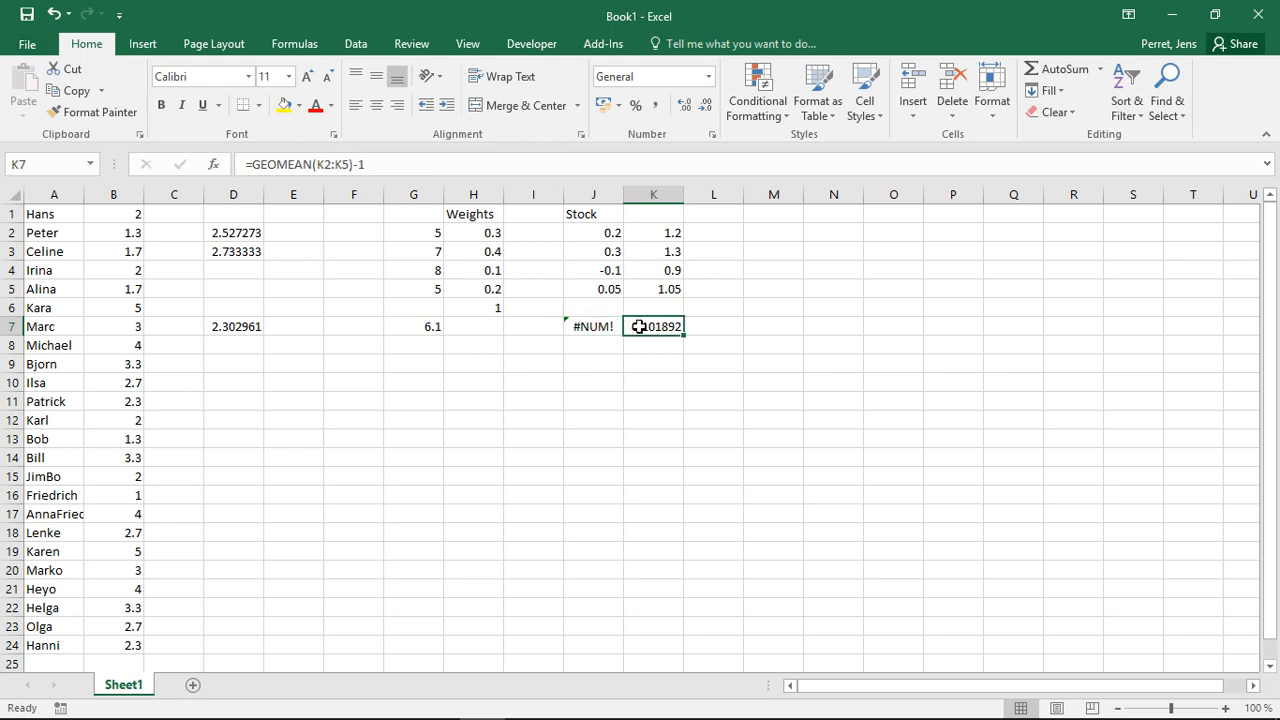
drag(672, 234, 671, 289)
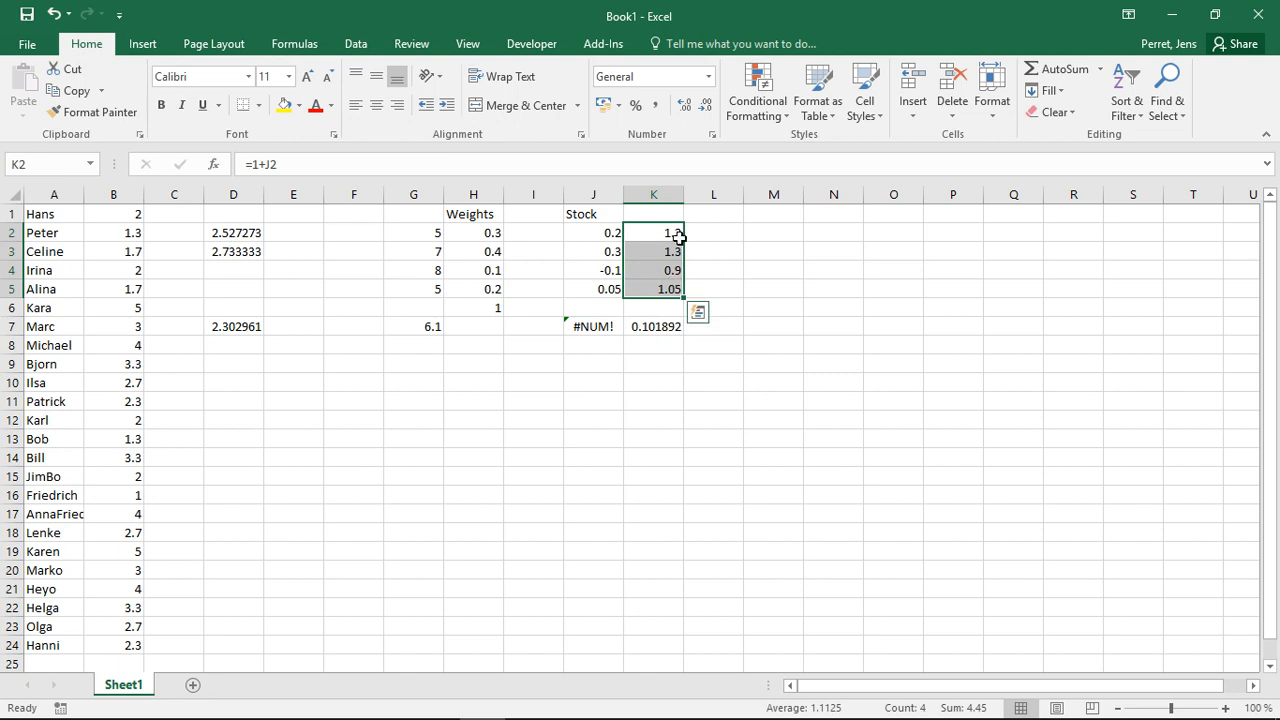
click(244, 324)
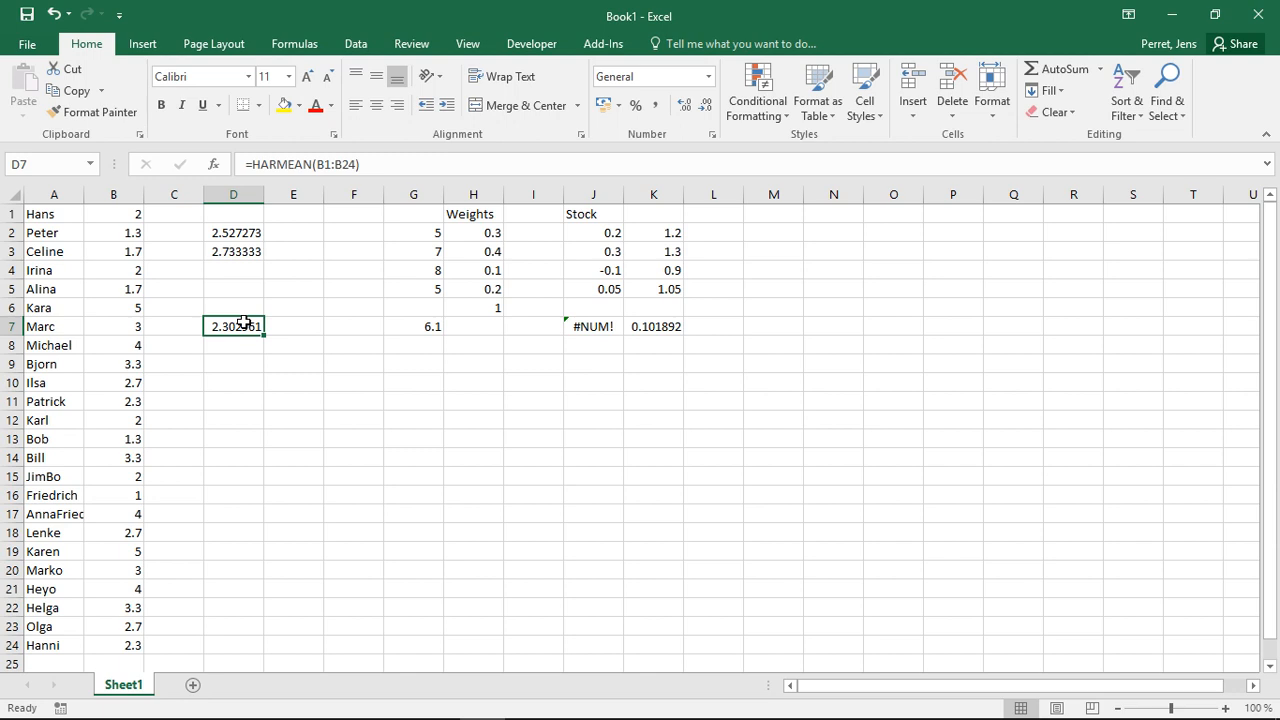